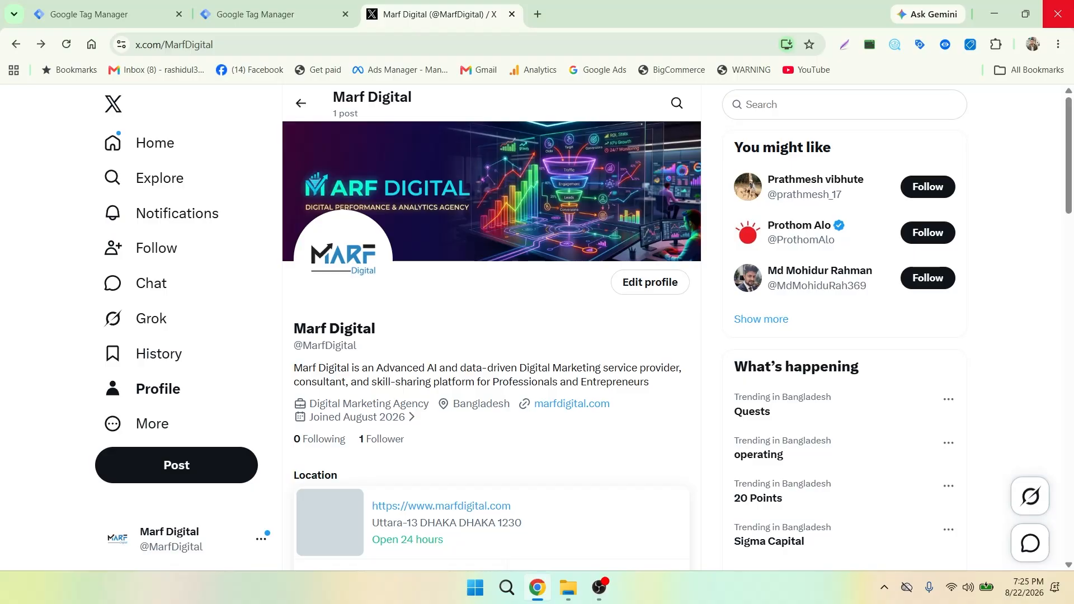
Go from the X profile to the Ads manager and open its Events manager.
{"action": "left_click", "coordinate": [163, 430]}
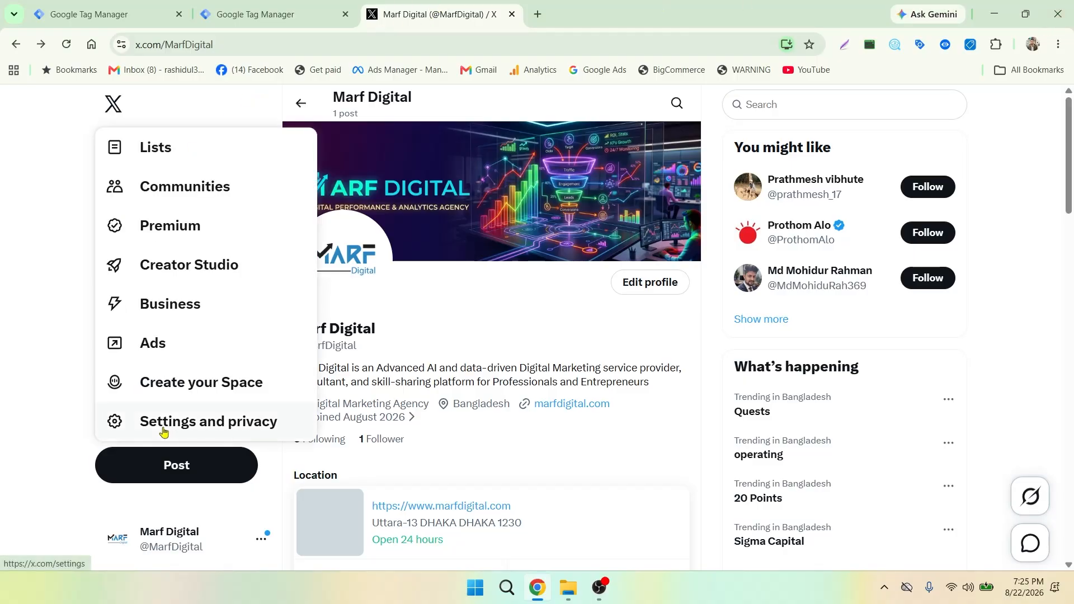
{"action": "left_click", "coordinate": [174, 352]}
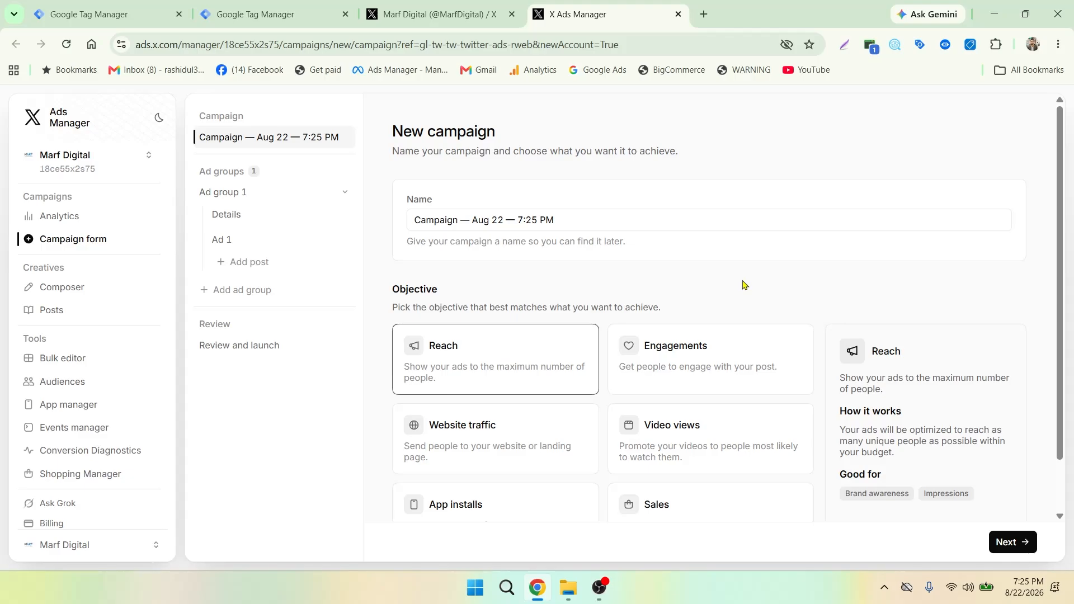
{"action": "left_click", "coordinate": [76, 430]}
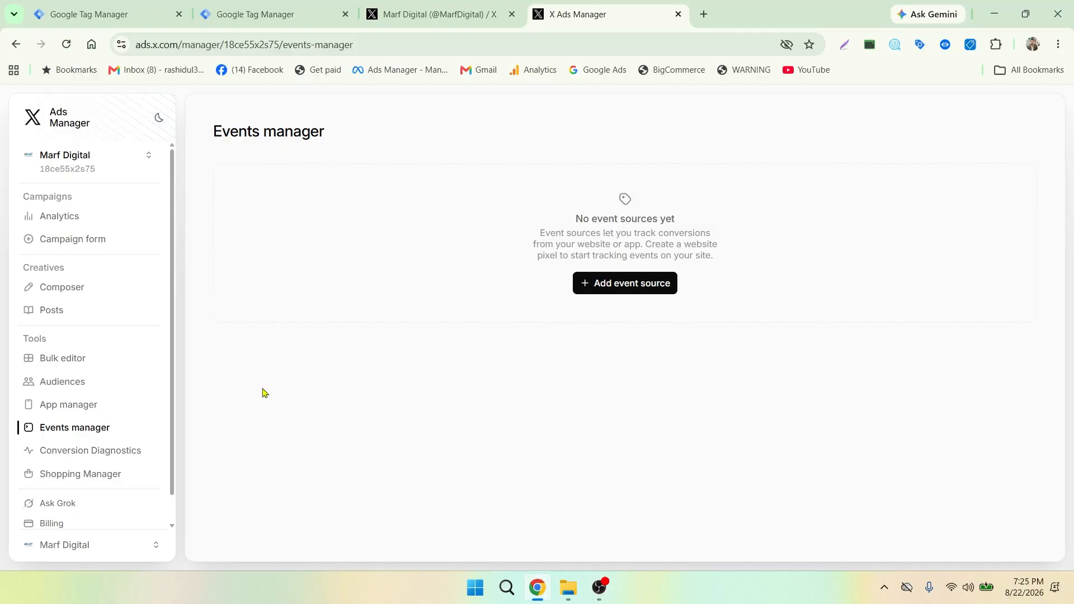
Add a website pixel as the event source and open its installation setup.
{"action": "left_click", "coordinate": [630, 288]}
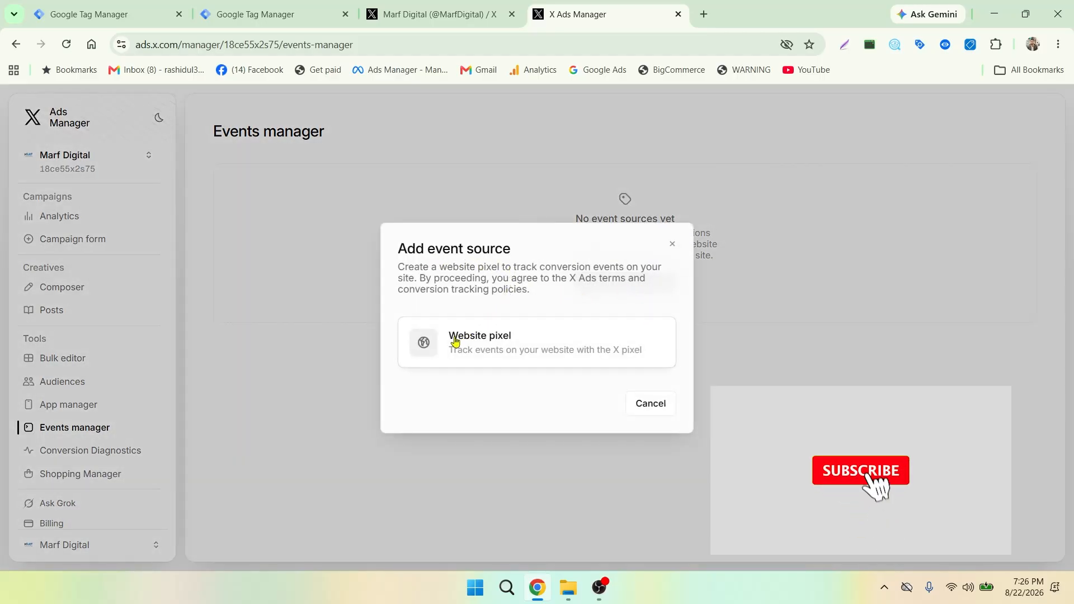
{"action": "left_click", "coordinate": [538, 344]}
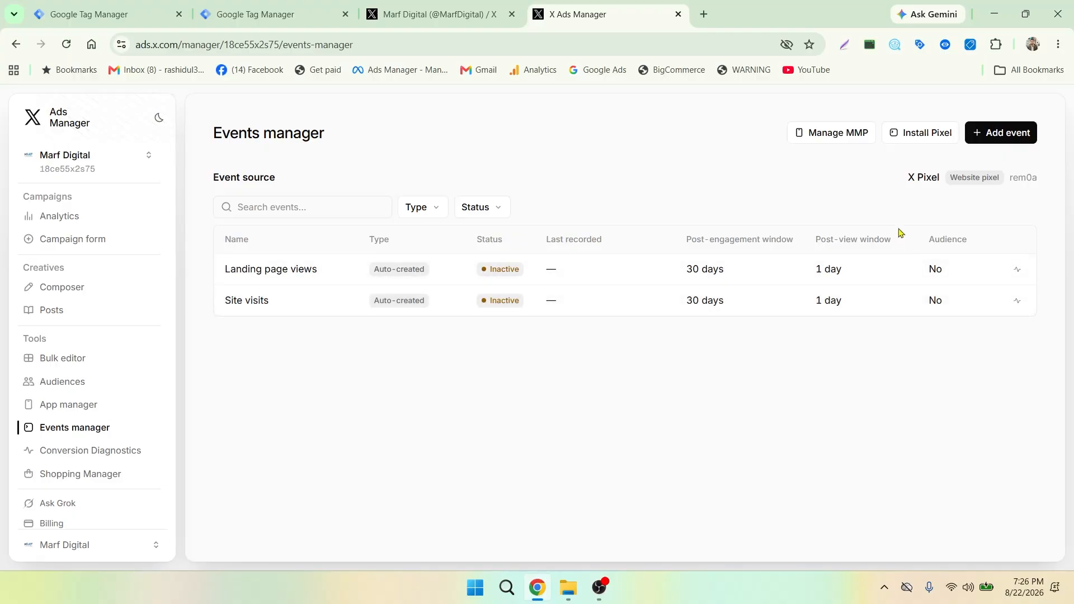
{"action": "left_click", "coordinate": [923, 141]}
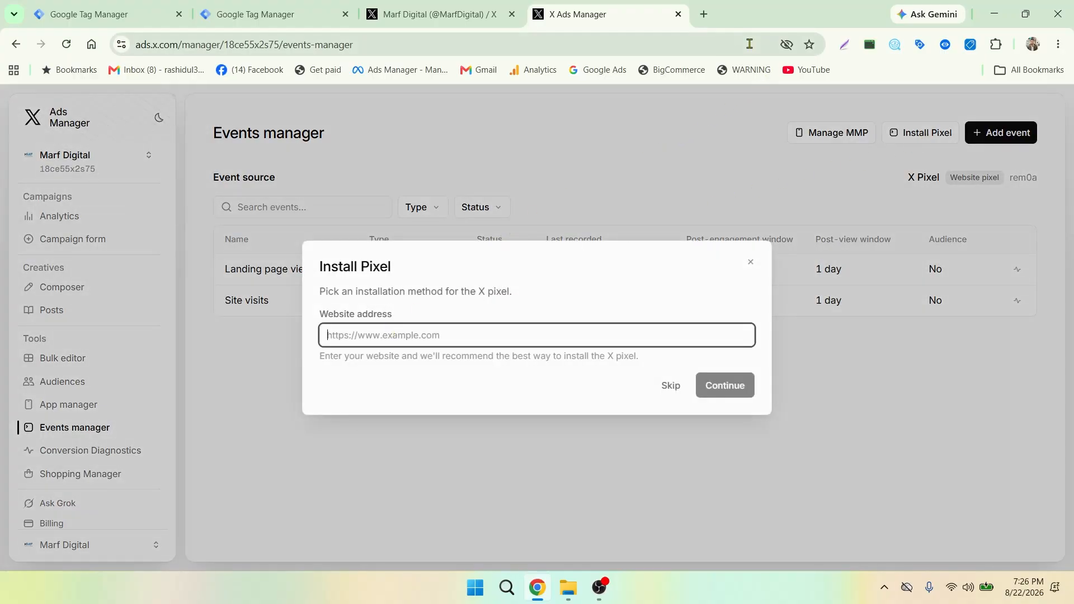
{"action": "left_click", "coordinate": [704, 14]}
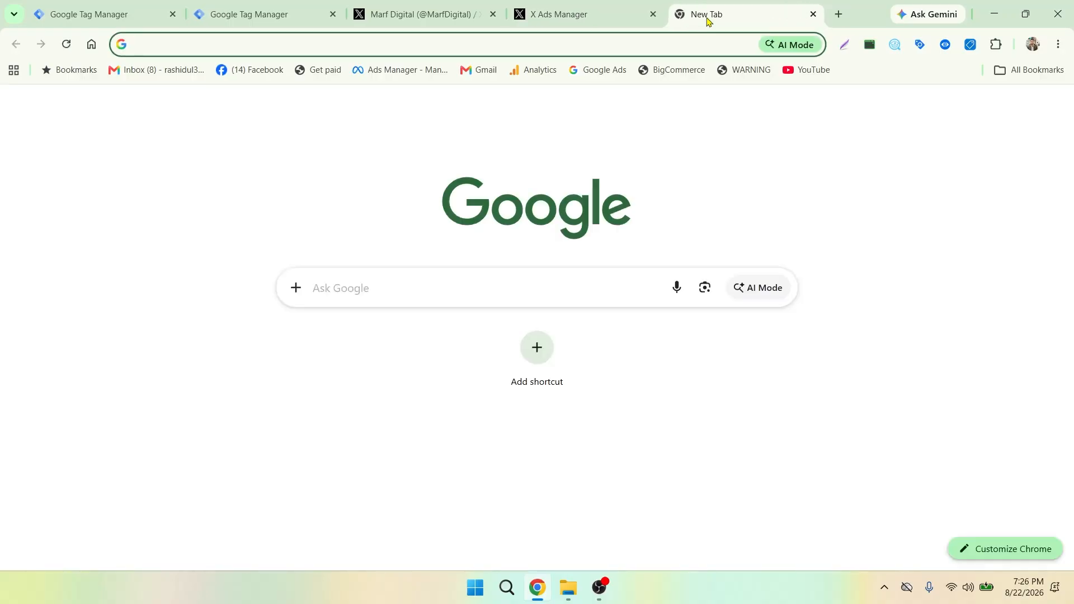
{"action": "type", "text": "marfacademy.online"}
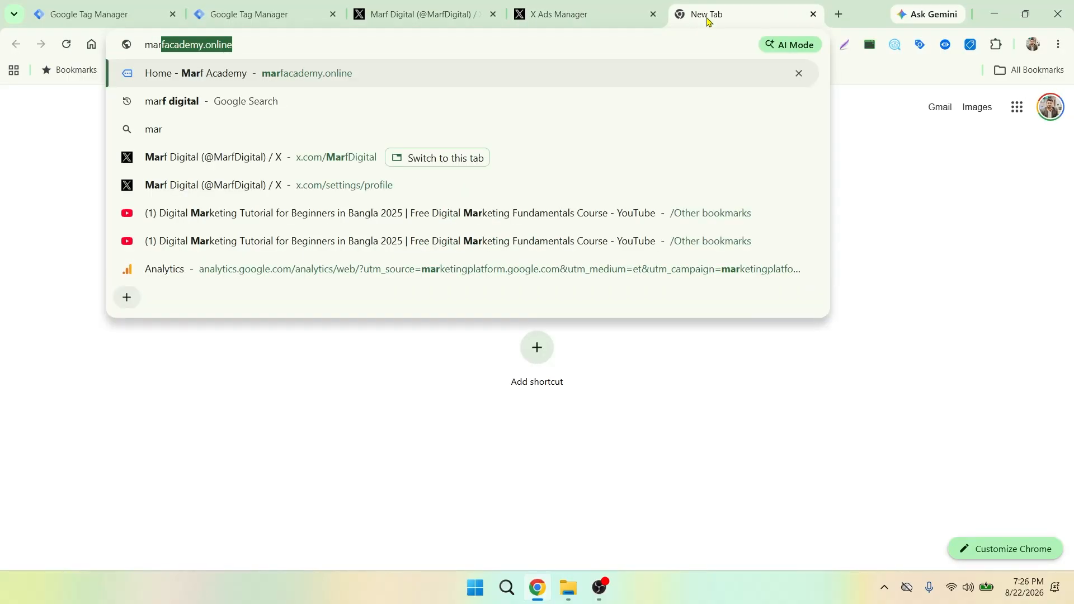
{"action": "key", "text": "Return"}
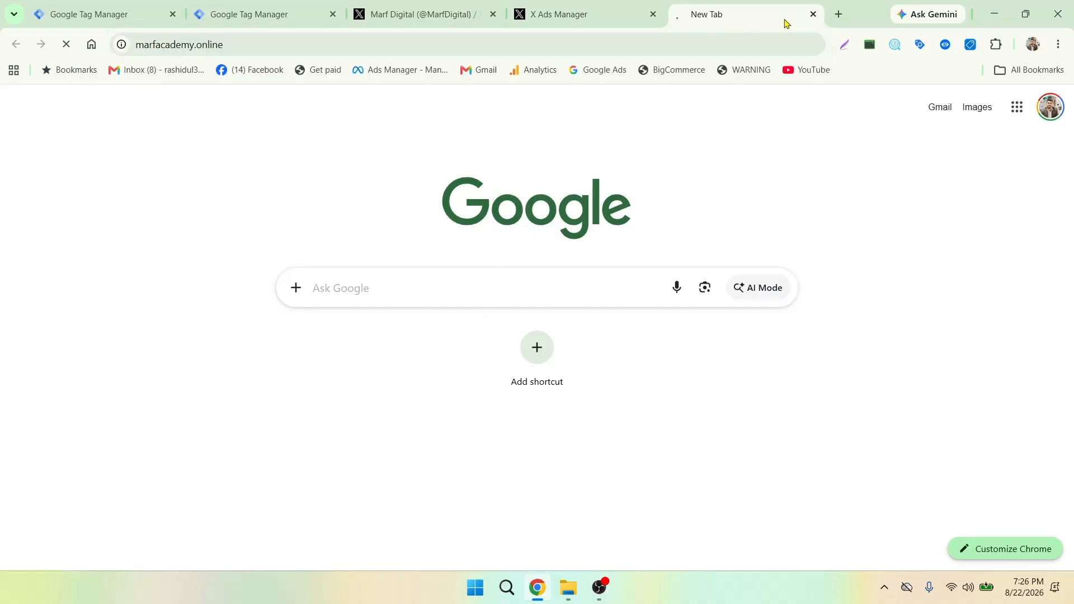
{"action": "left_click", "coordinate": [814, 14]}
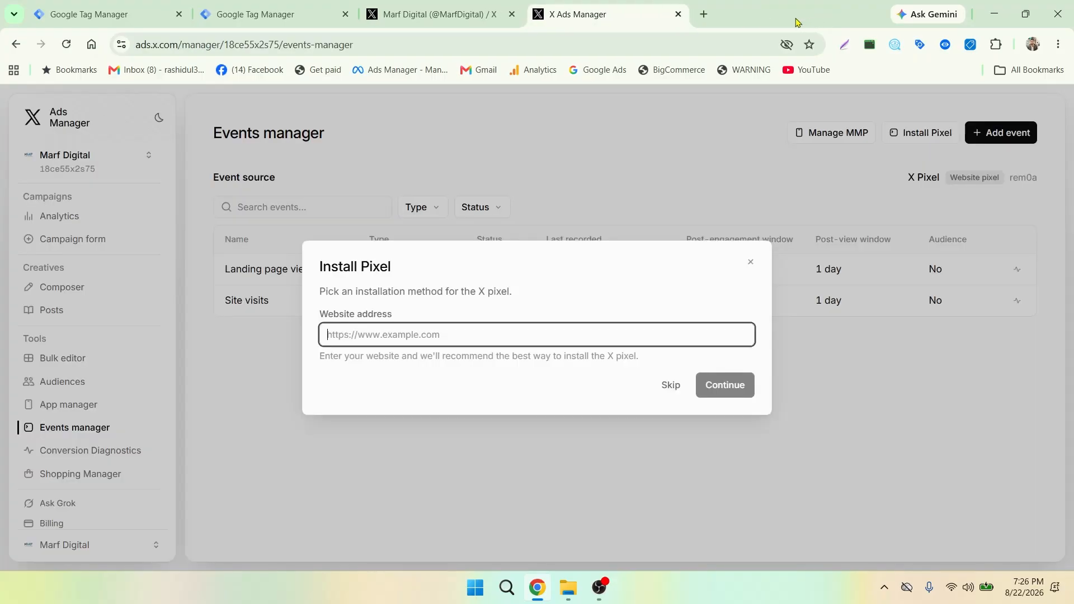
Find the Marf Digital website through a Google search for marf digital, open it and copy its address.
{"action": "left_click", "coordinate": [703, 14]}
{"action": "type", "text": "marf"}
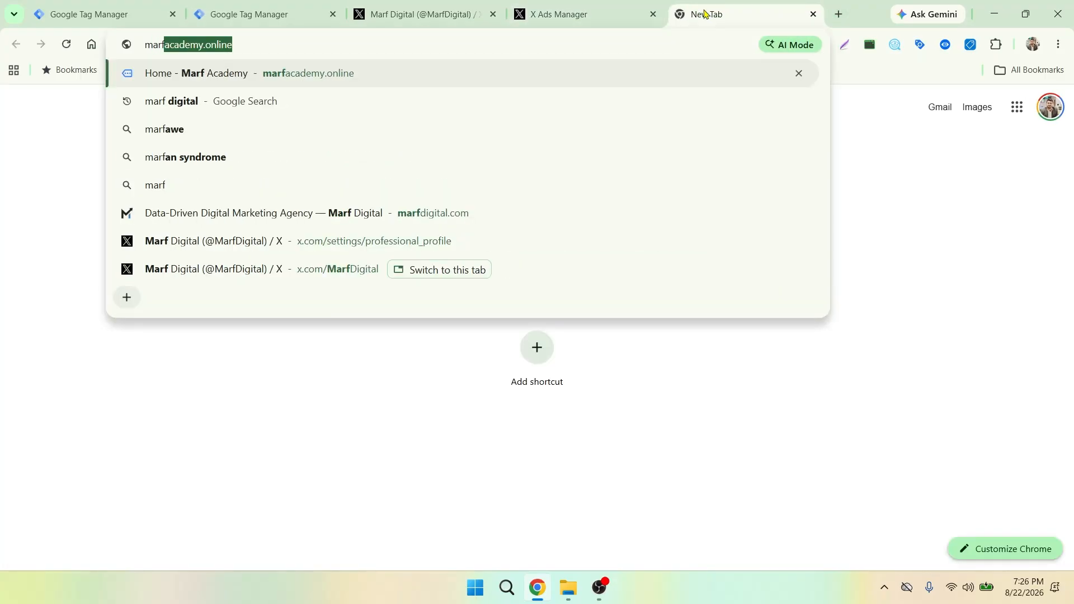
{"action": "left_click", "coordinate": [261, 108]}
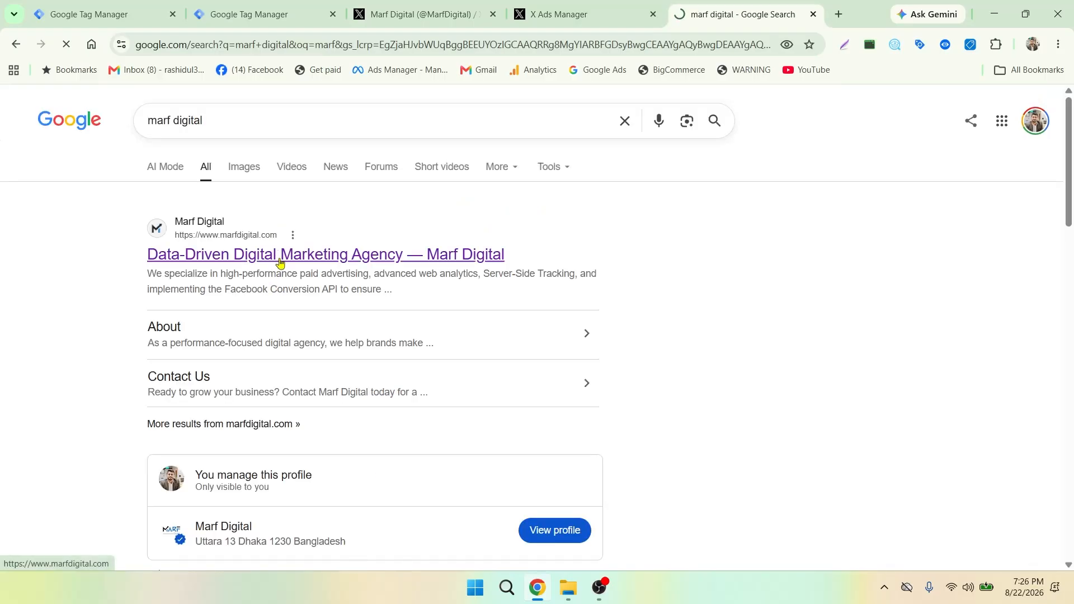
{"action": "left_click", "coordinate": [280, 258]}
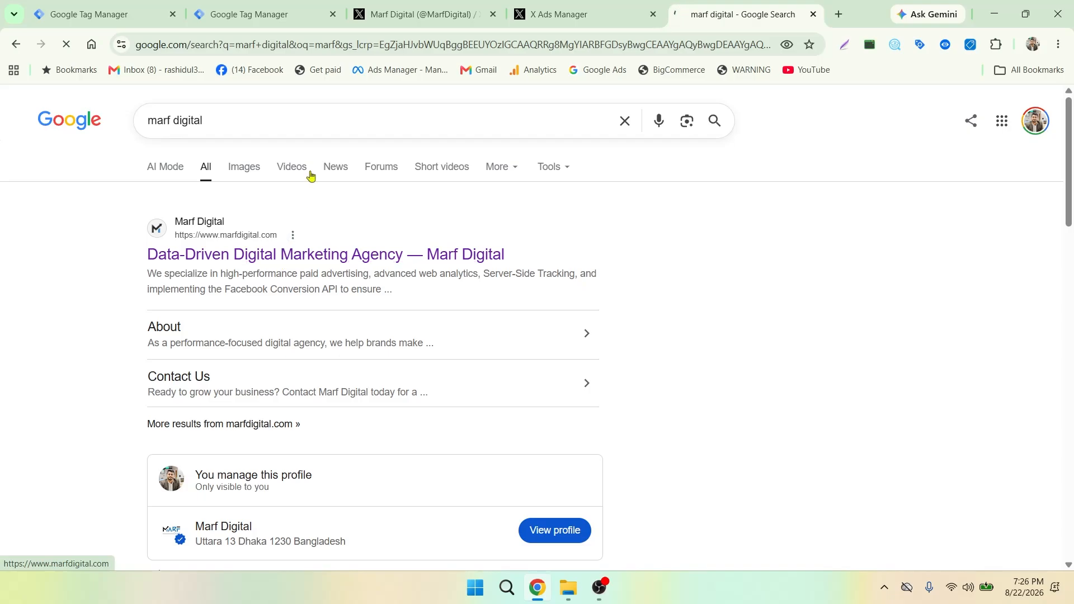
{"action": "left_click", "coordinate": [373, 49]}
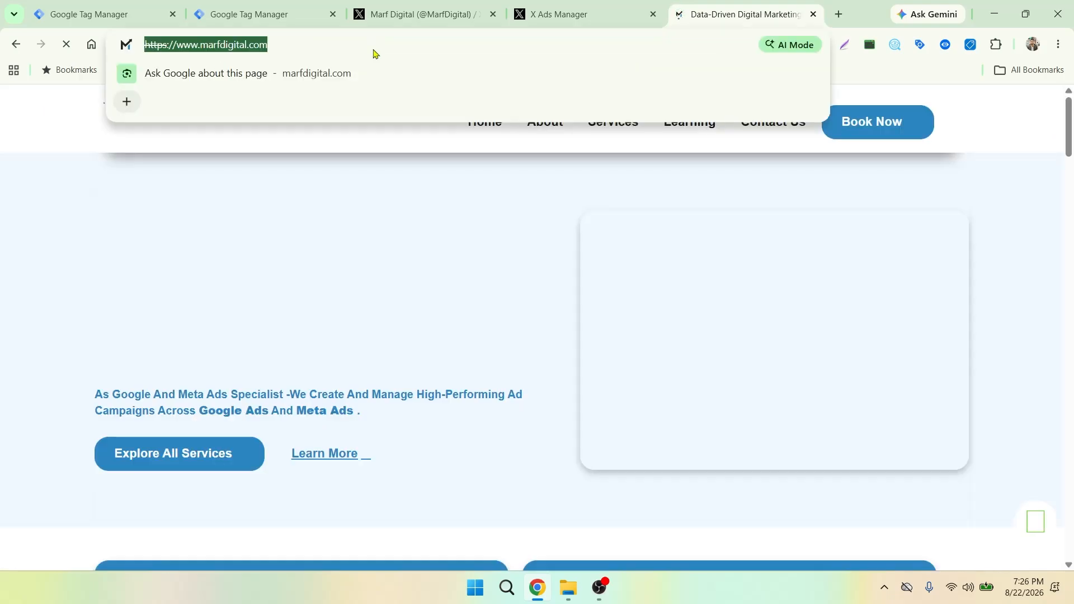
{"action": "right_click", "coordinate": [227, 51]}
{"action": "left_click", "coordinate": [265, 176]}
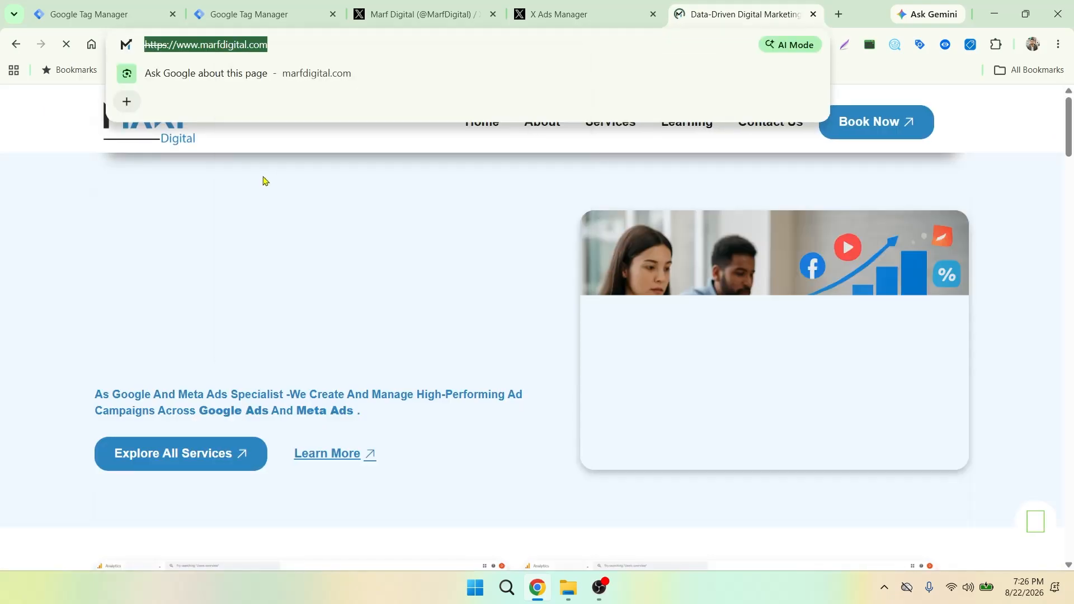
{"action": "left_click", "coordinate": [581, 20]}
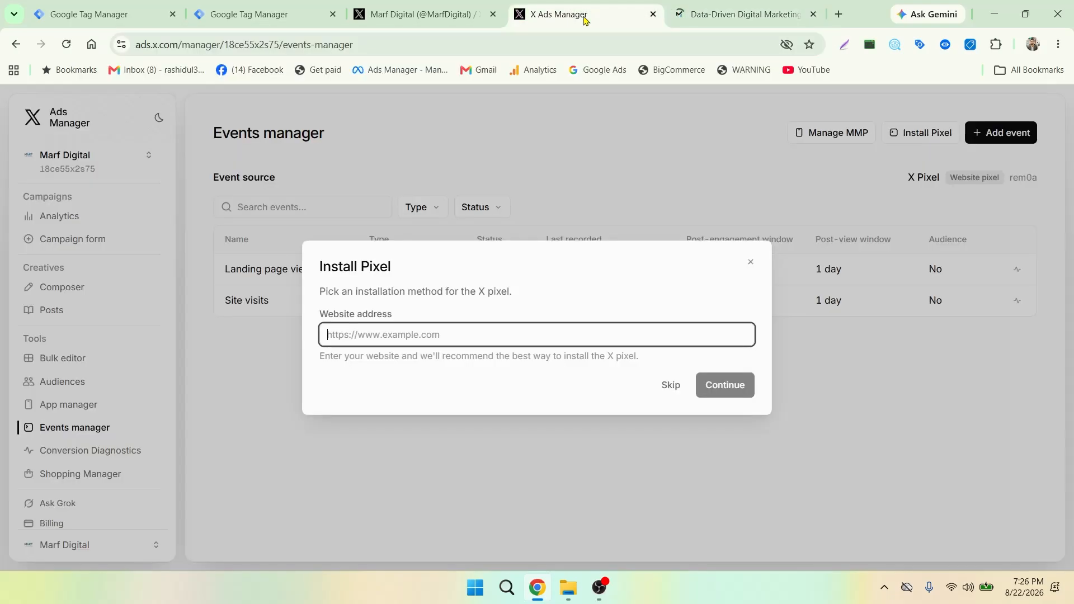
{"action": "left_click", "coordinate": [360, 336]}
{"action": "key", "text": "ctrl+v"}
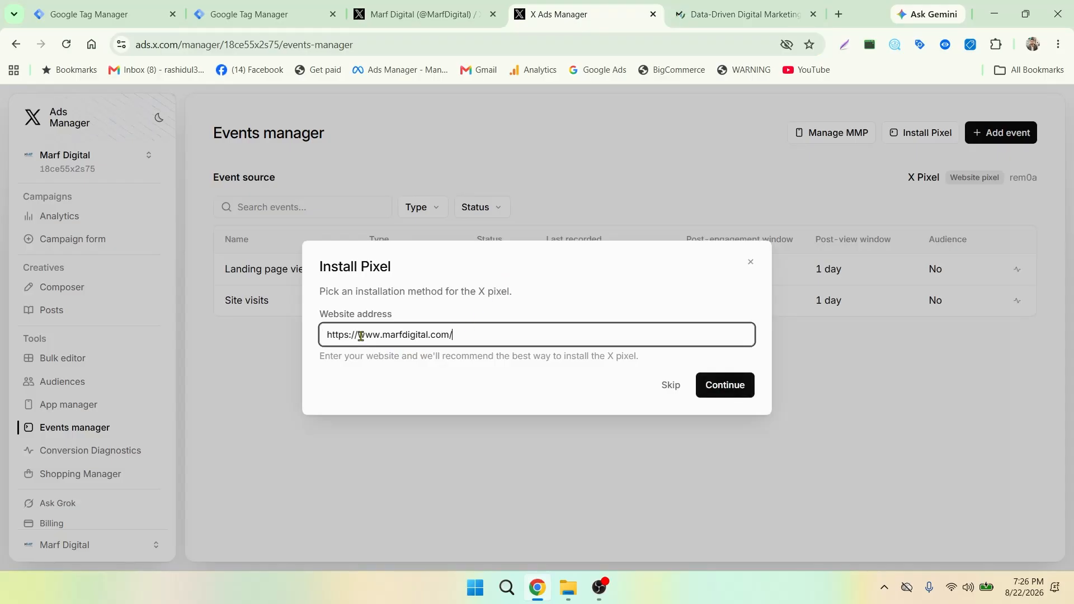
{"action": "left_click", "coordinate": [744, 392]}
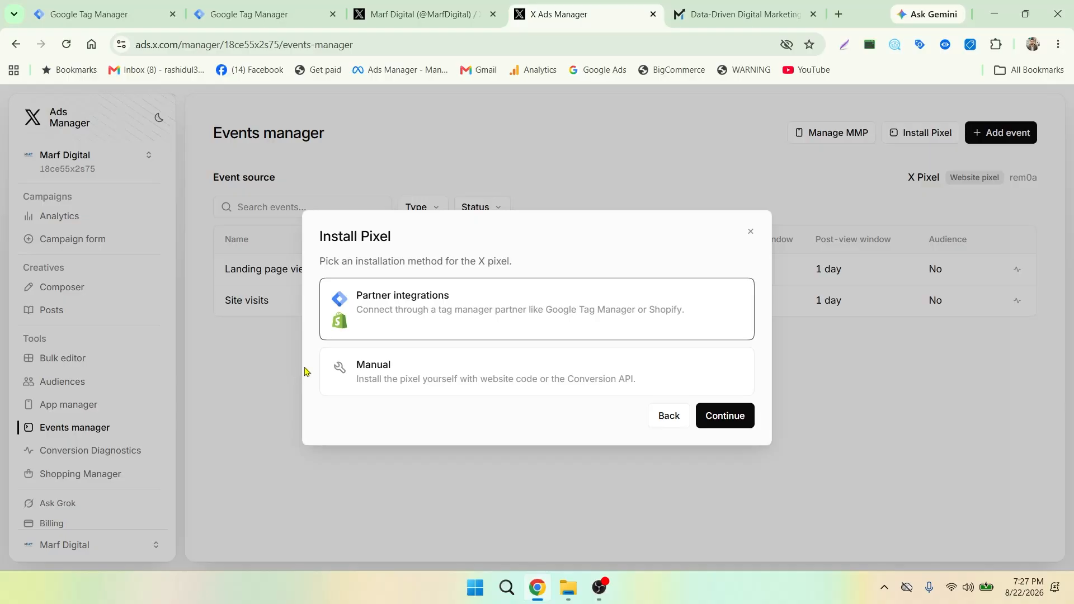
Choose the Manual installation method with the Web Pixel option for the X pixel.
{"action": "left_click", "coordinate": [448, 372]}
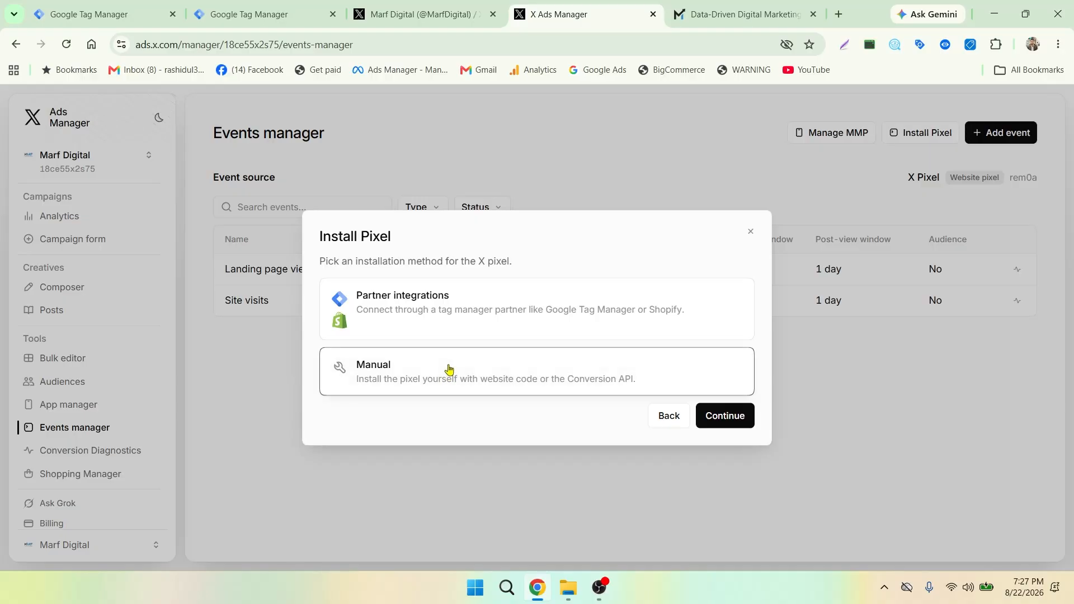
{"action": "left_click", "coordinate": [716, 423]}
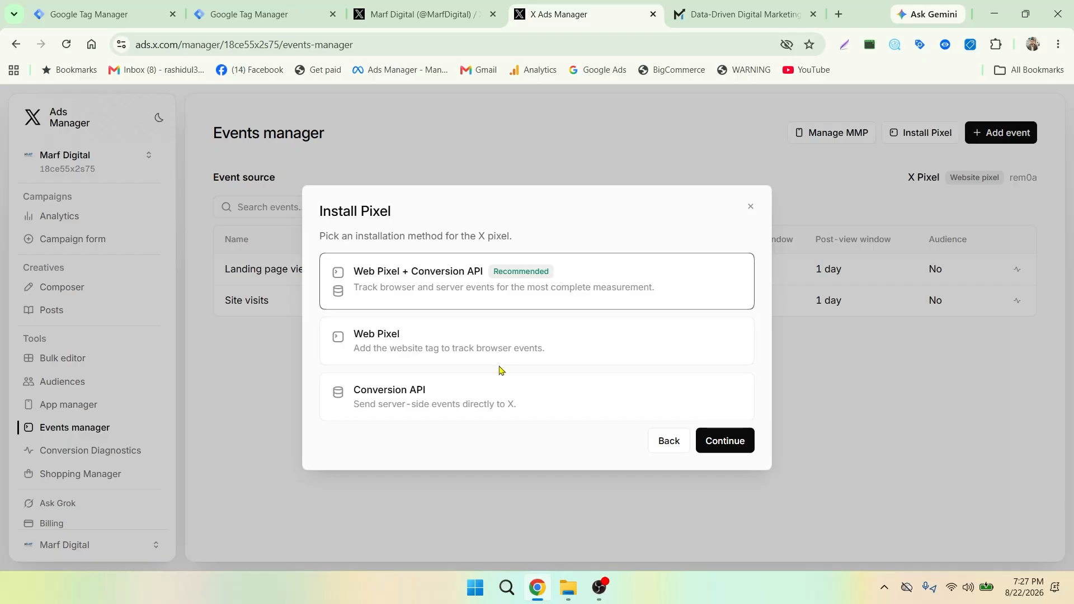
{"action": "left_click", "coordinate": [428, 340]}
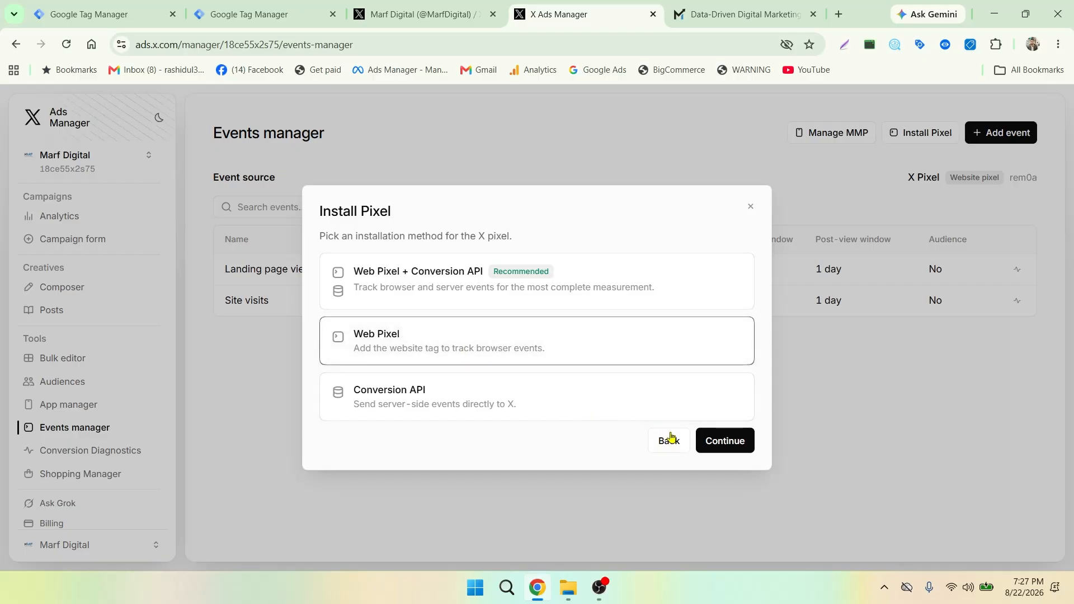
{"action": "left_click", "coordinate": [727, 442]}
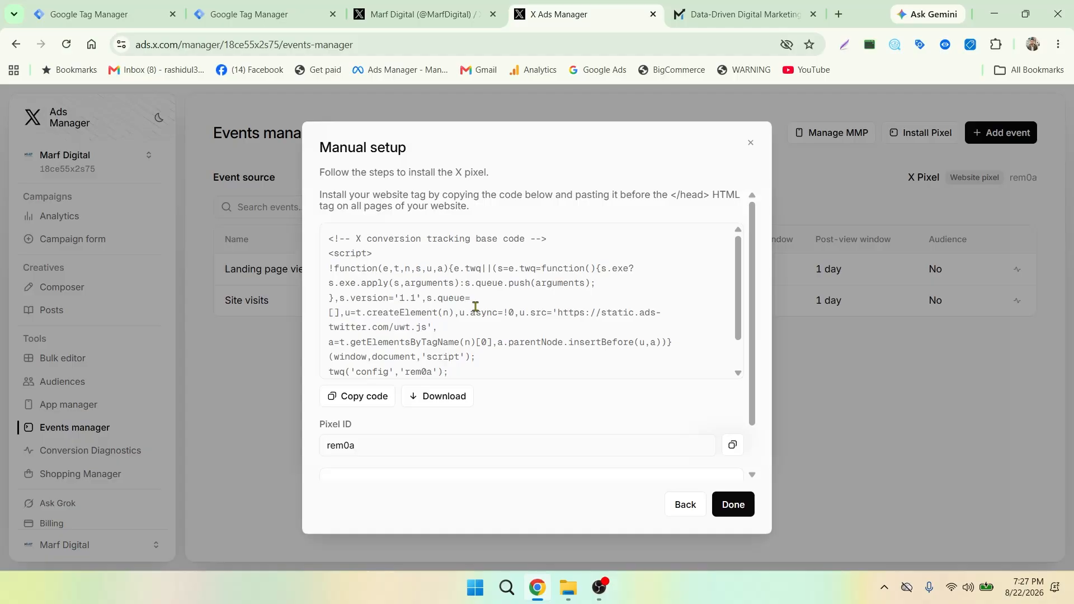
Review the base code in the manual setup and copy the pixel ID from its config line.
{"action": "scroll", "coordinate": [475, 307], "scroll_direction": "down", "scroll_amount": 2}
{"action": "scroll", "coordinate": [739, 410], "scroll_direction": "down", "scroll_amount": 2}
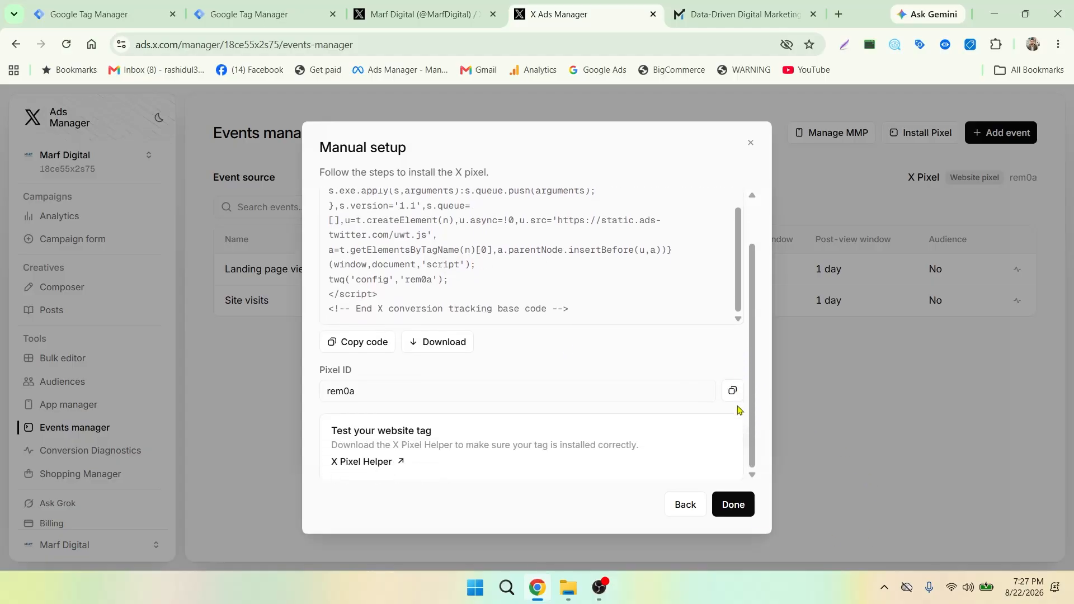
{"action": "left_click", "coordinate": [364, 390]}
{"action": "left_click_drag", "start_coordinate": [365, 390], "coordinate": [326, 391]}
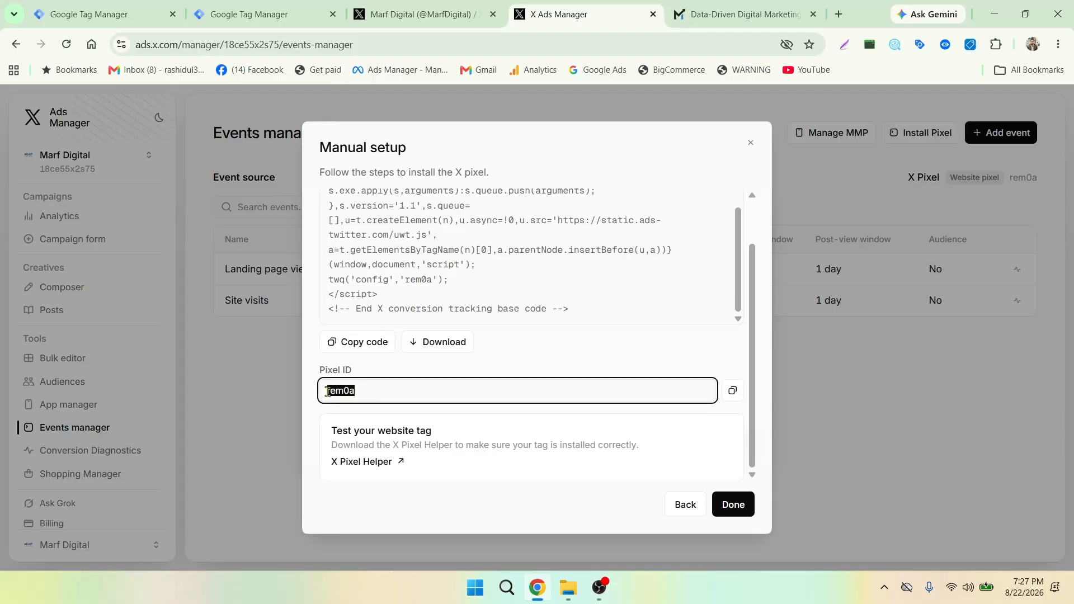
{"action": "scroll", "coordinate": [420, 282], "scroll_direction": "up", "scroll_amount": 1}
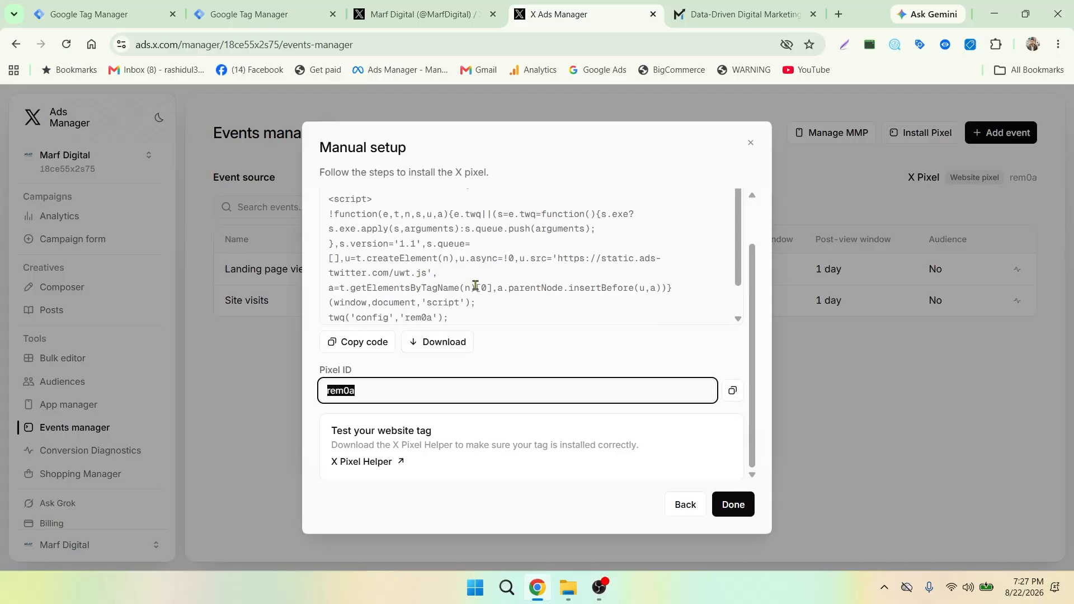
{"action": "scroll", "coordinate": [475, 285], "scroll_direction": "down", "scroll_amount": 1}
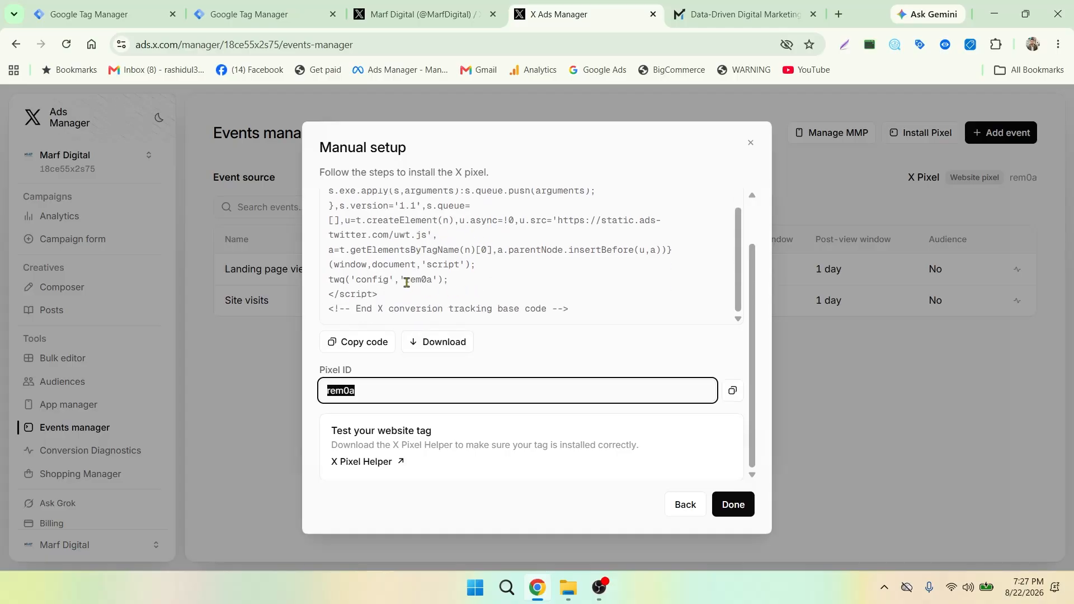
{"action": "left_click_drag", "start_coordinate": [406, 281], "coordinate": [432, 280]}
{"action": "key", "text": "ctrl+c"}
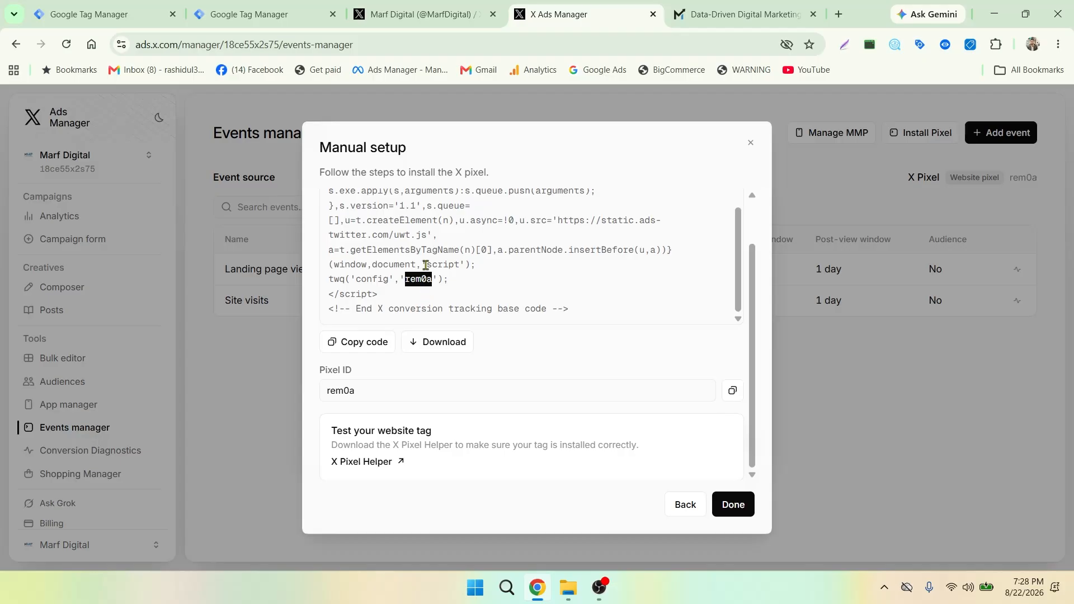
Switch to Google Tag Manager and add the Twitter Base Pixel template from the community gallery to the workspace.
{"action": "left_click", "coordinate": [111, 17]}
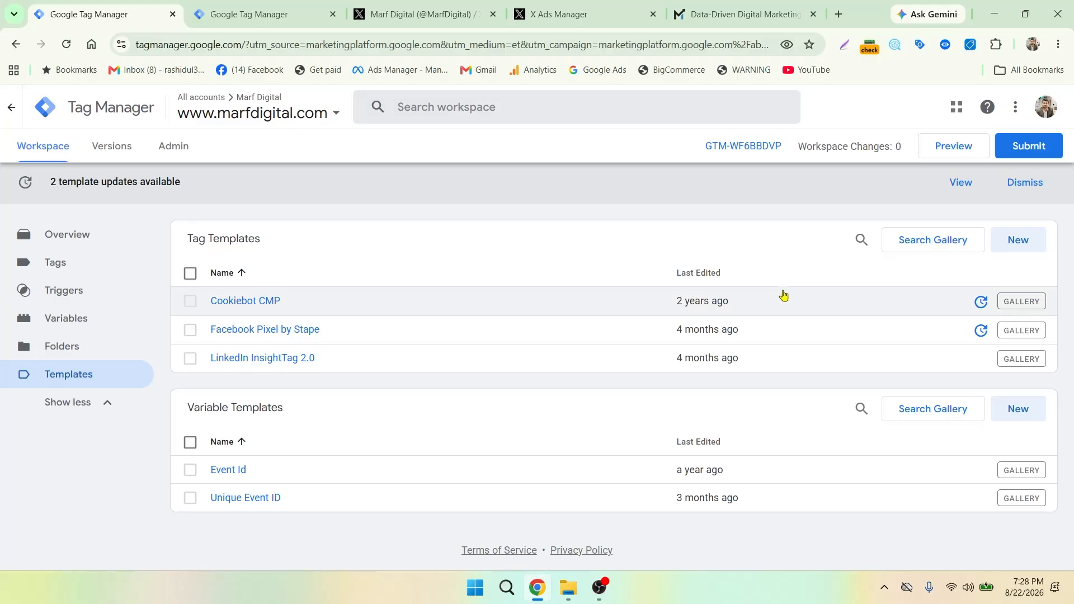
{"action": "left_click", "coordinate": [929, 241]}
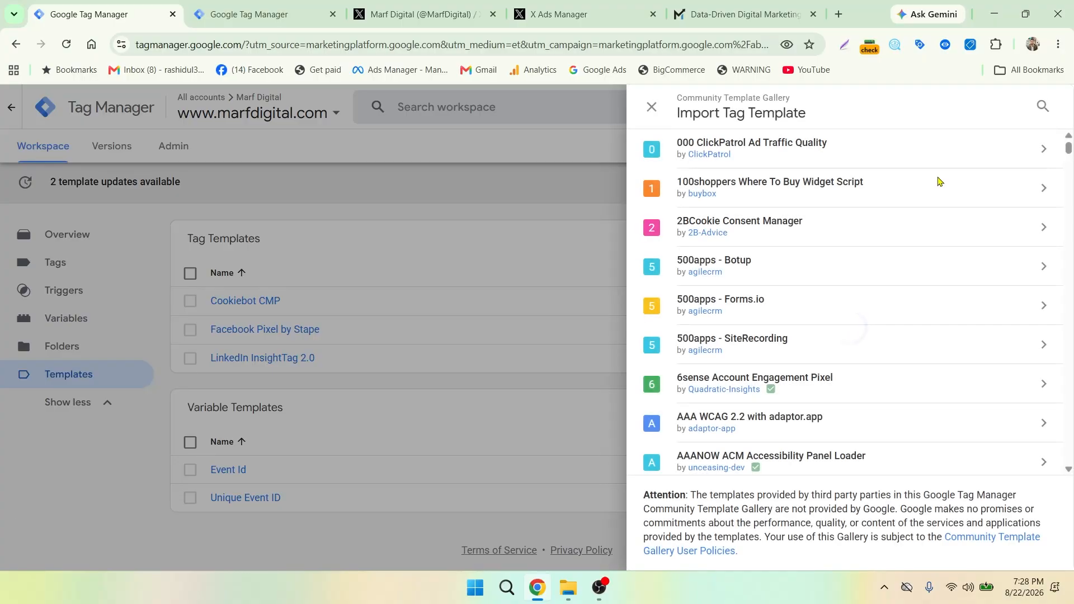
{"action": "left_click", "coordinate": [1043, 106]}
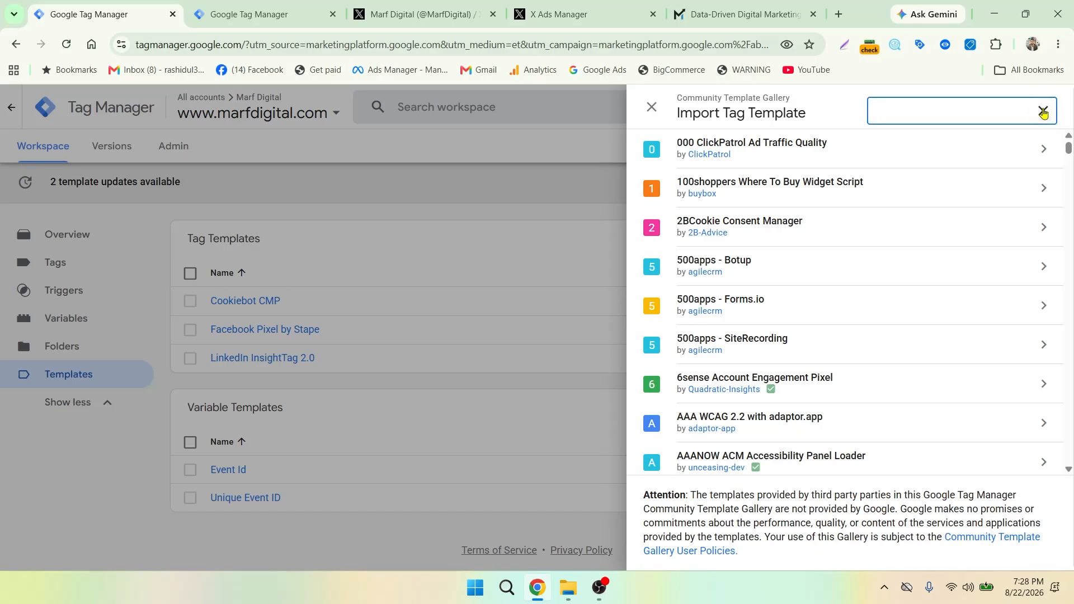
{"action": "type", "text": "twi"}
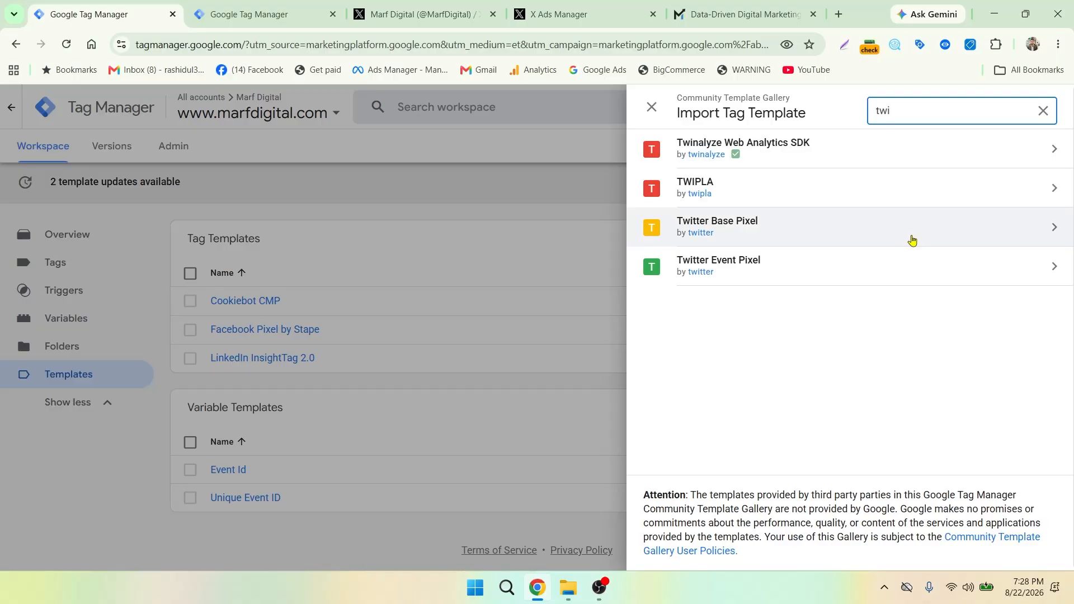
{"action": "left_click", "coordinate": [939, 226]}
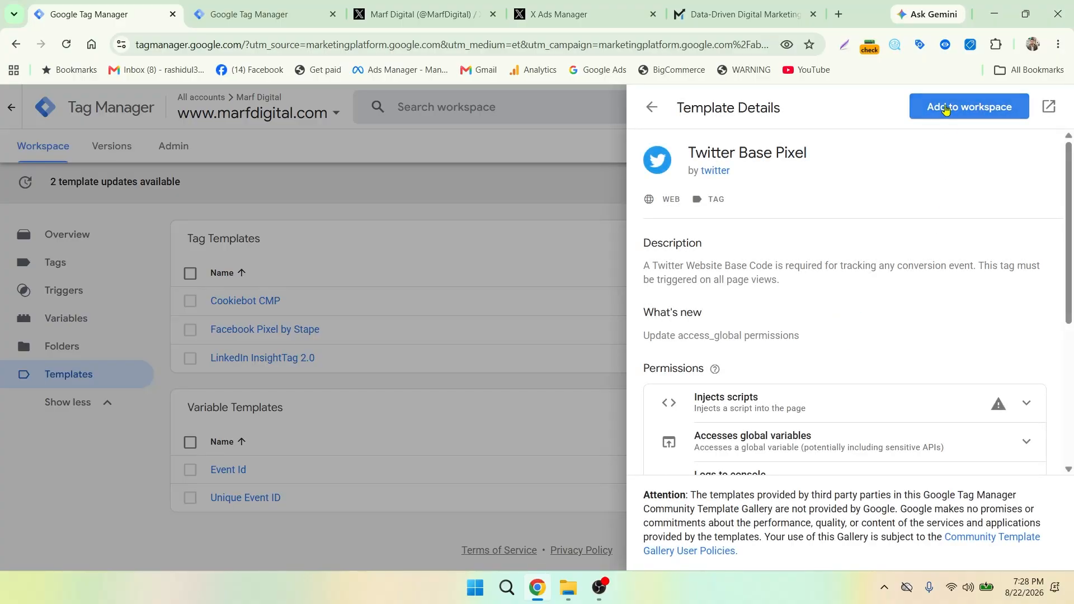
{"action": "left_click", "coordinate": [950, 110]}
{"action": "left_click", "coordinate": [722, 403]}
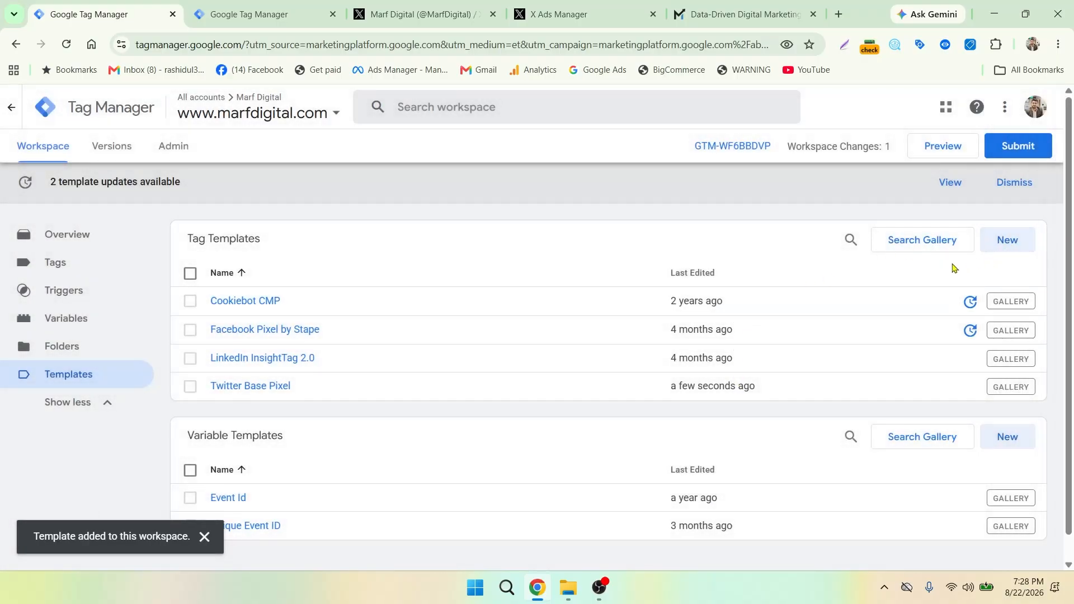
Find the Twitter Event Pixel tag template in the community gallery and add it to the workspace.
{"action": "left_click", "coordinate": [920, 241]}
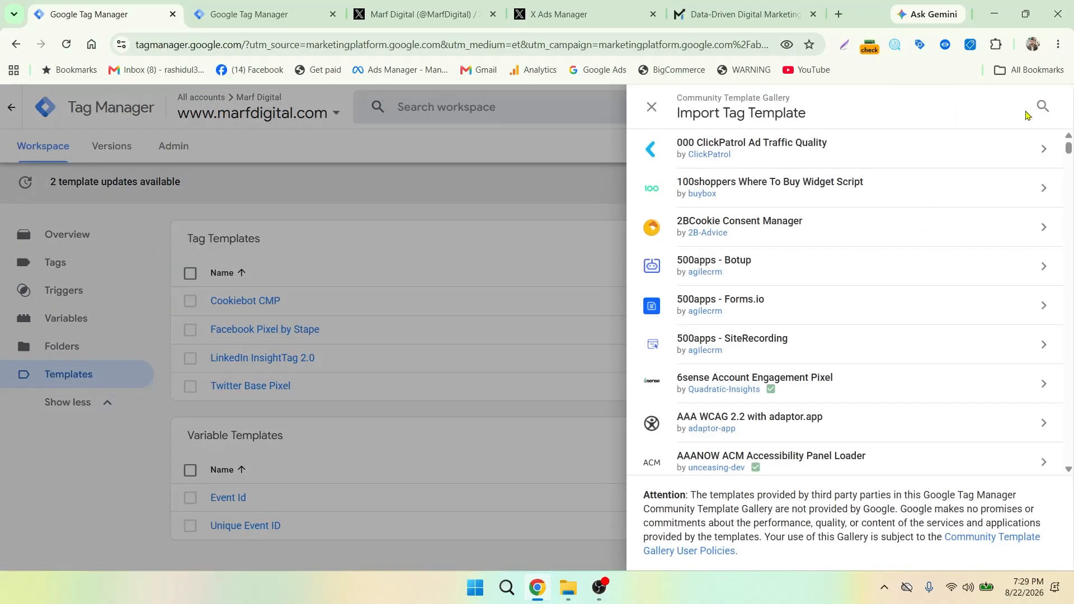
{"action": "left_click", "coordinate": [1042, 107]}
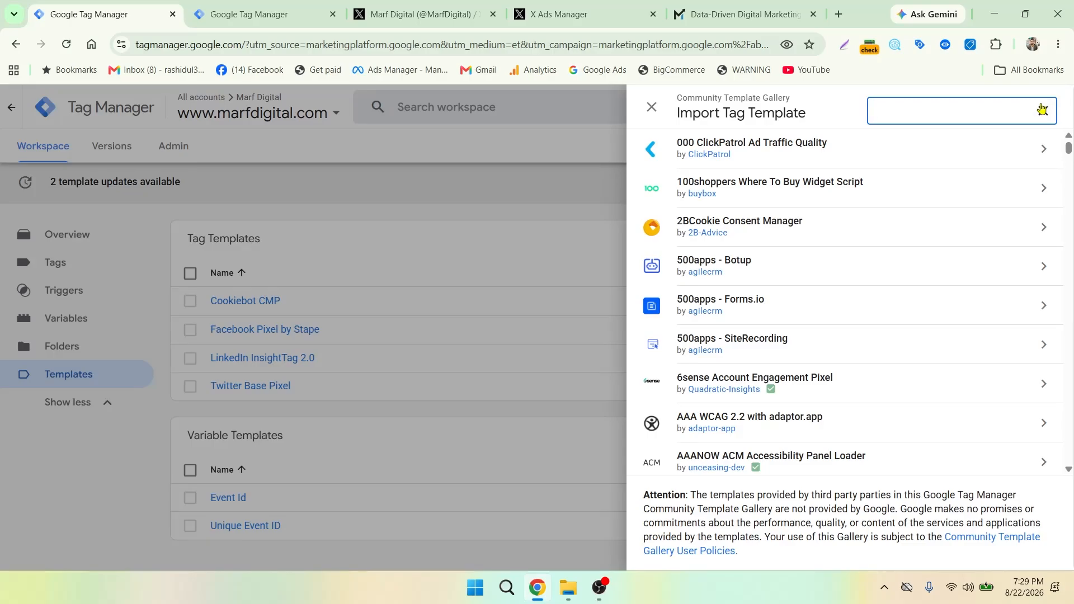
{"action": "type", "text": "twi"}
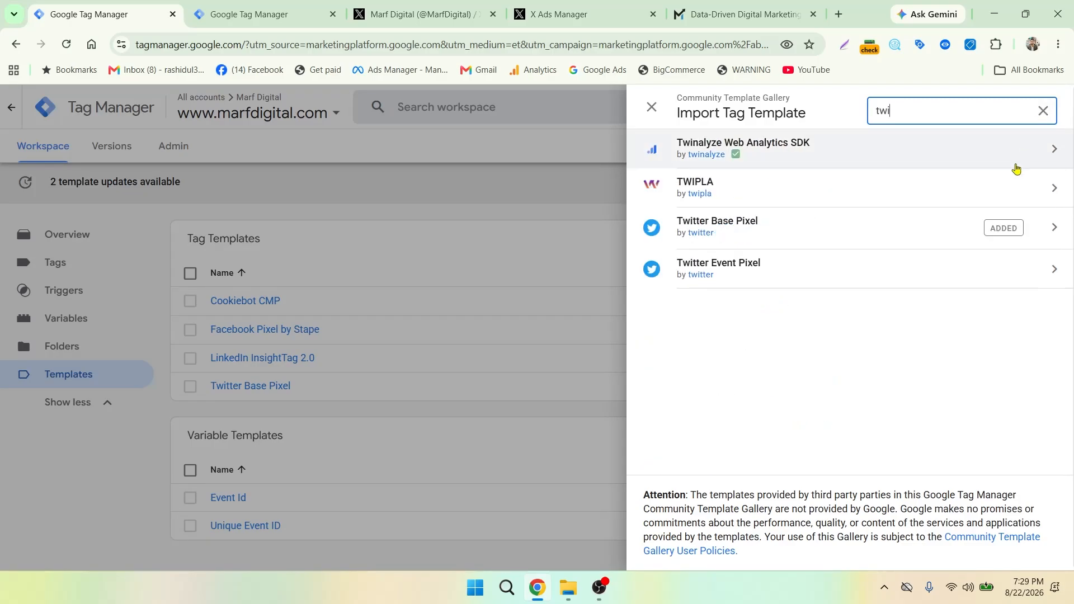
{"action": "left_click", "coordinate": [741, 266]}
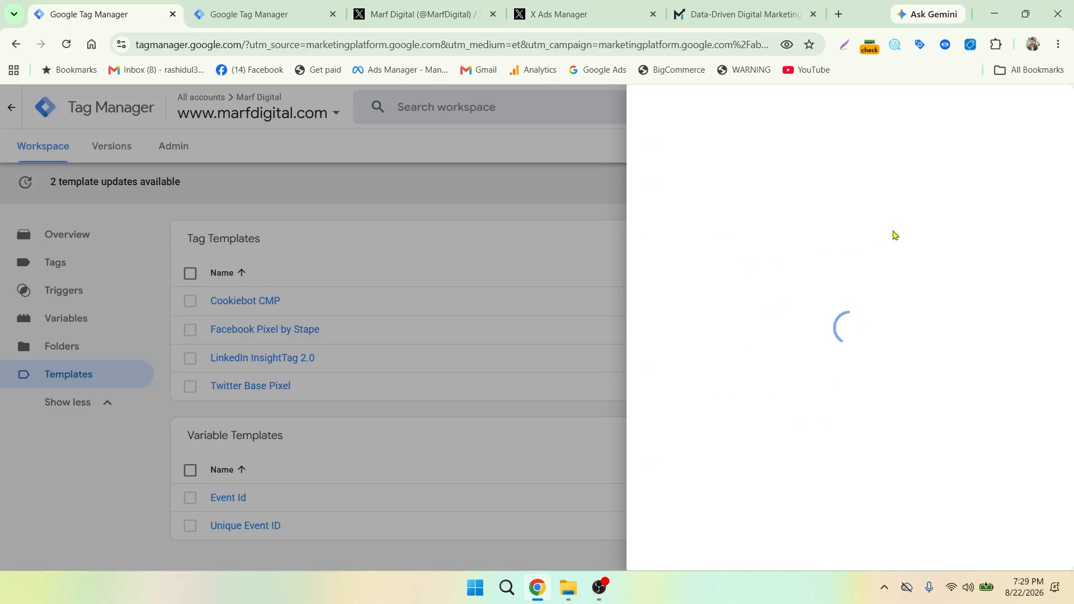
{"action": "left_click", "coordinate": [984, 113]}
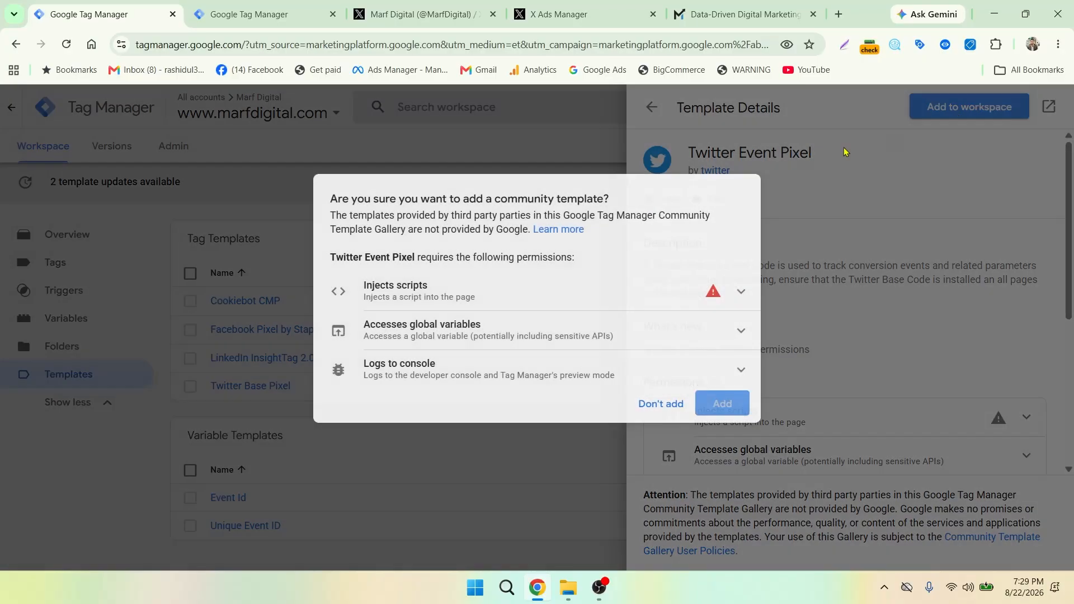
{"action": "left_click", "coordinate": [725, 403]}
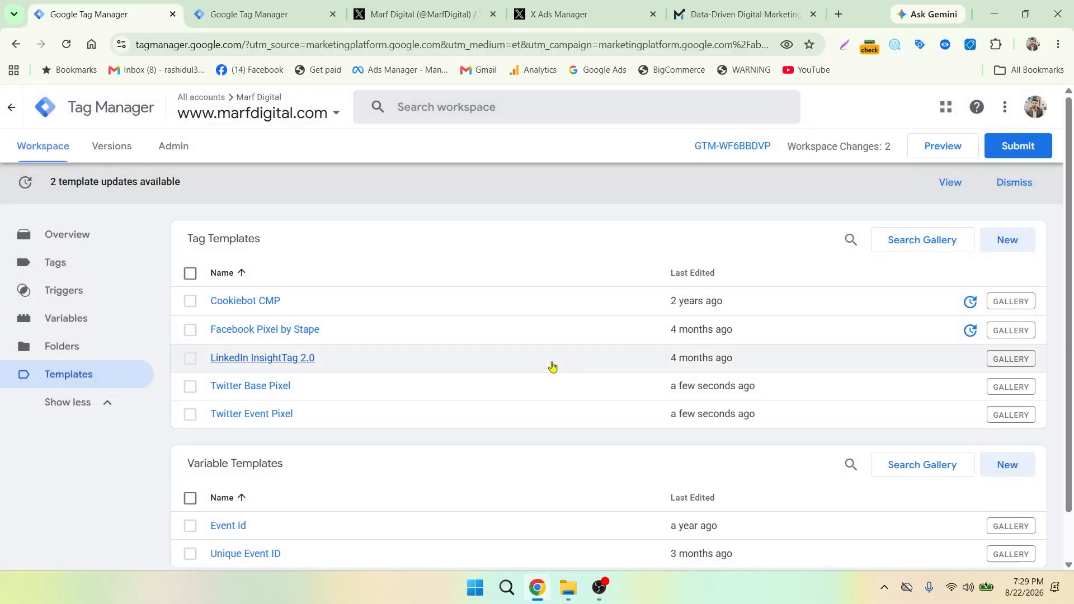
Create a new tag and choose Twitter Base Pixel as its tag type.
{"action": "left_click", "coordinate": [75, 273]}
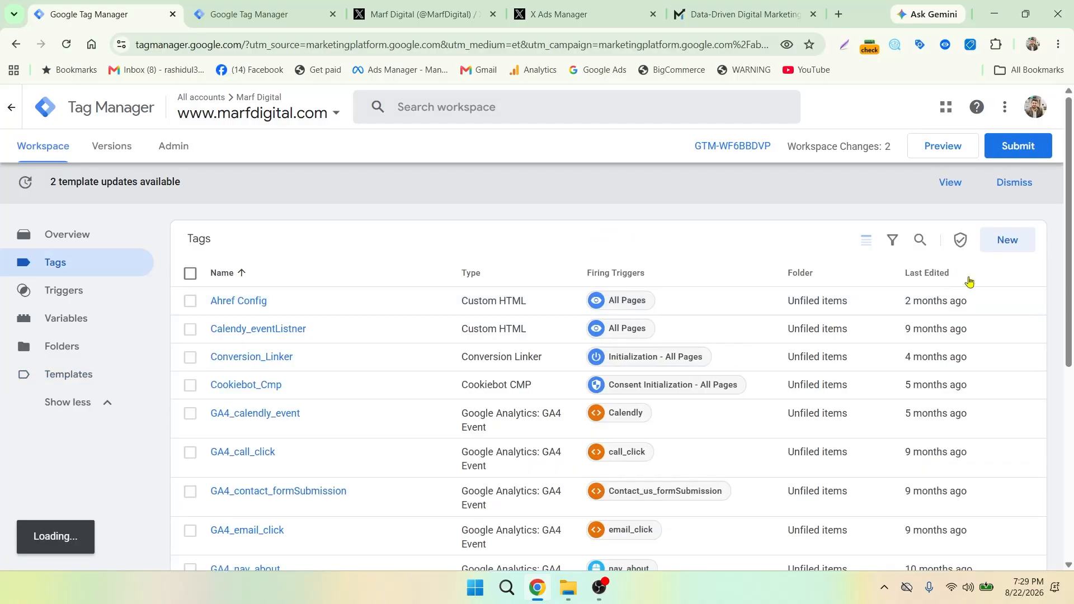
{"action": "left_click", "coordinate": [1007, 244]}
{"action": "left_click", "coordinate": [832, 267]}
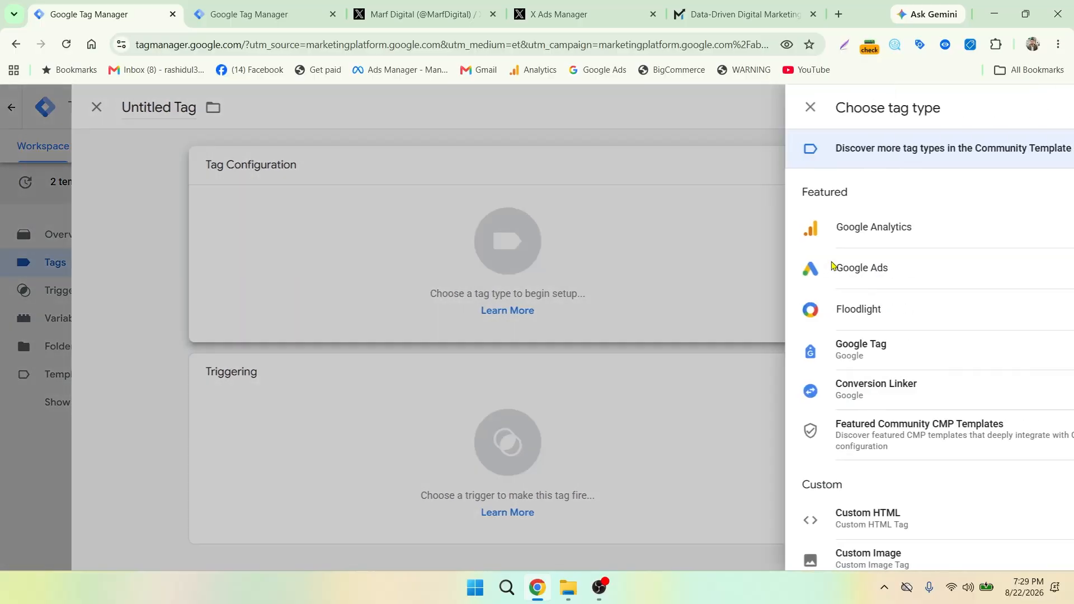
{"action": "scroll", "coordinate": [844, 282], "scroll_direction": "down", "scroll_amount": 3}
{"action": "scroll", "coordinate": [845, 282], "scroll_direction": "down", "scroll_amount": 3}
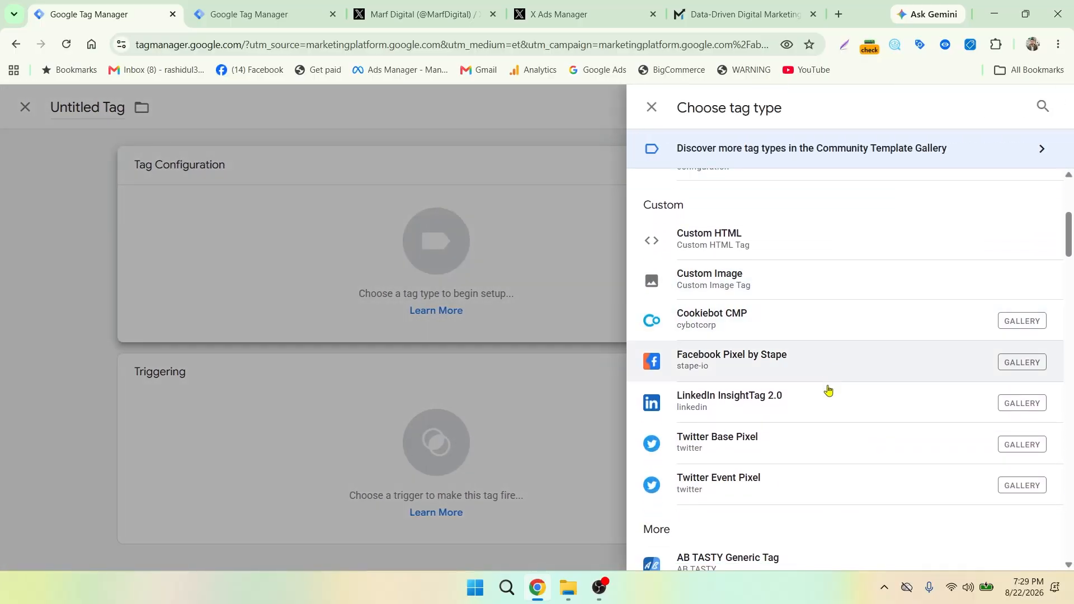
{"action": "left_click", "coordinate": [808, 439]}
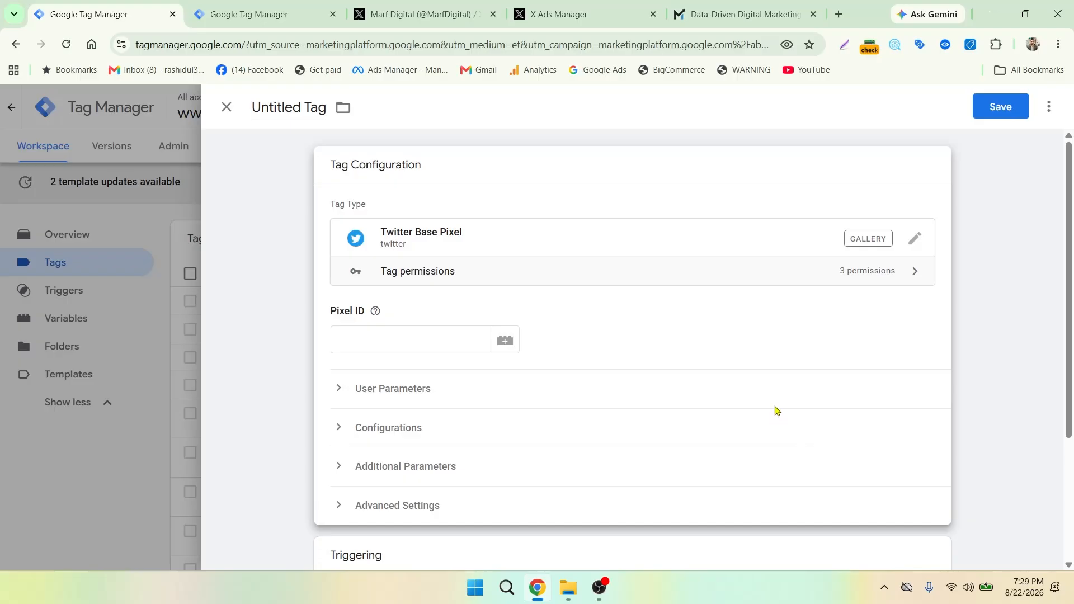
Check the pixel ID in X Ads Manager's manual setup, and paste rem0a as the Pixel ID of the Twitter Base Pixel tag.
{"action": "left_click", "coordinate": [362, 335]}
{"action": "left_click", "coordinate": [605, 15]}
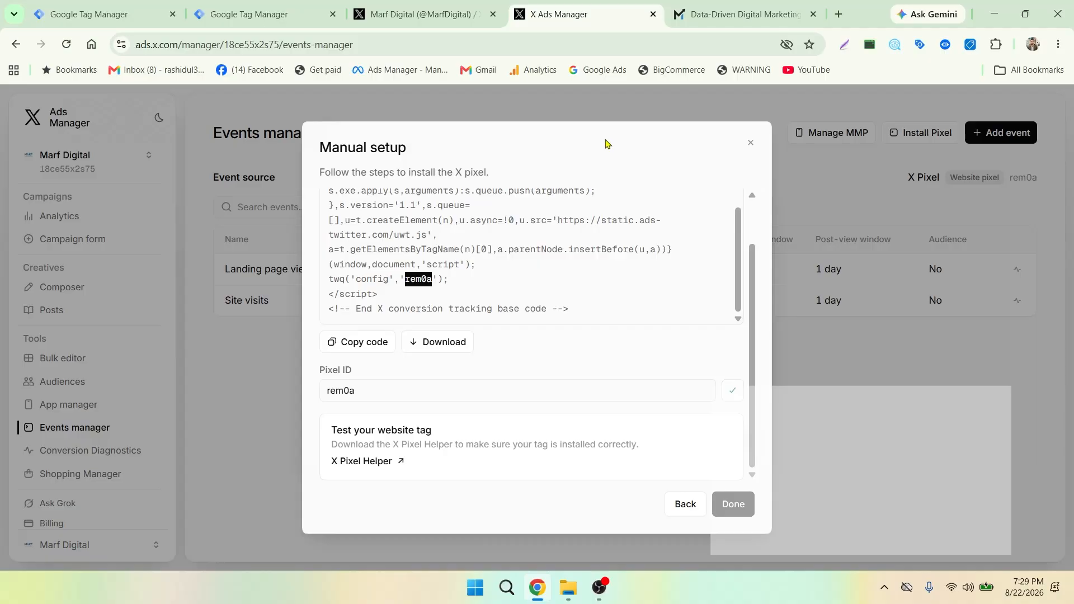
{"action": "left_click", "coordinate": [422, 14]}
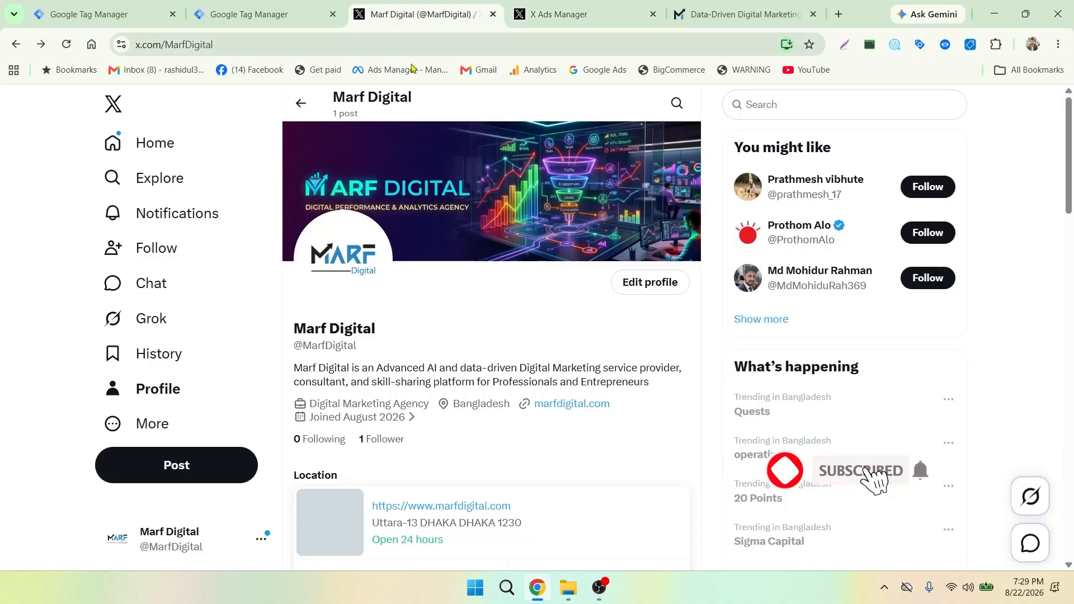
{"action": "left_click", "coordinate": [605, 14]}
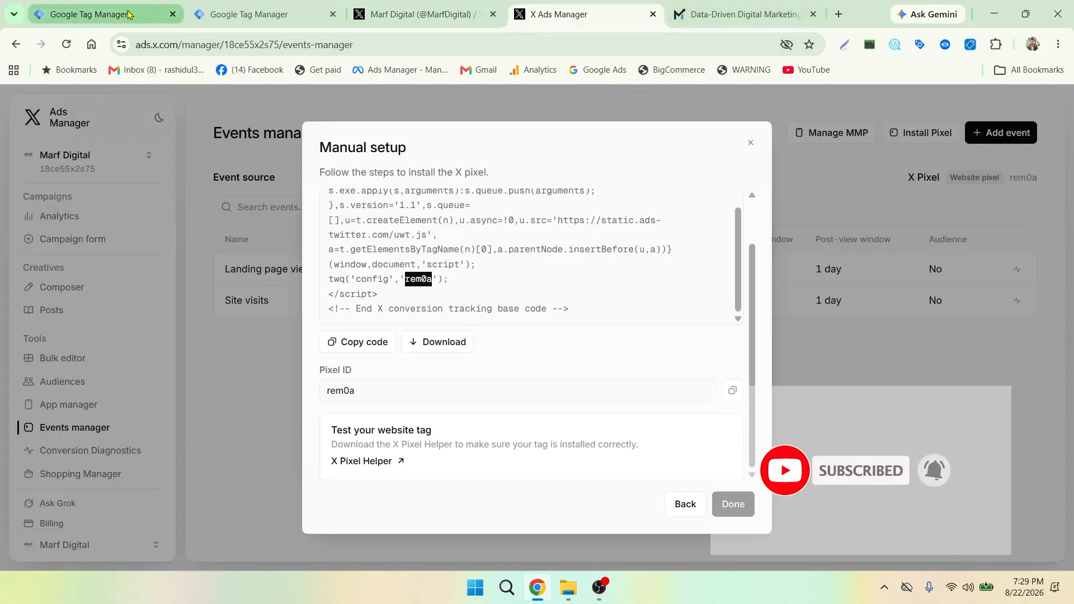
{"action": "left_click", "coordinate": [95, 14]}
{"action": "left_click", "coordinate": [377, 340]}
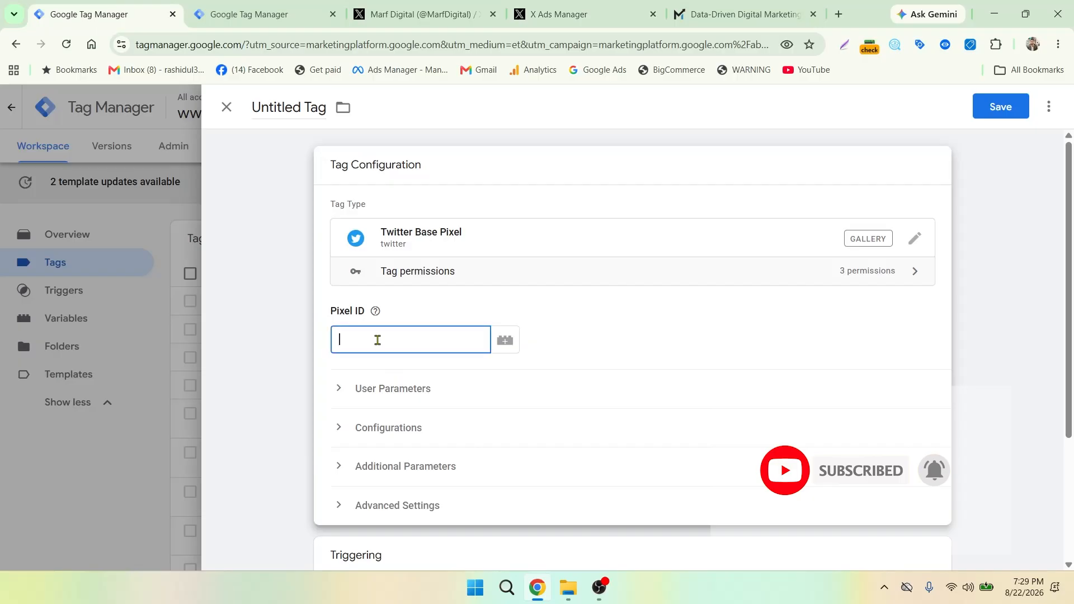
{"action": "key", "text": "ctrl+v"}
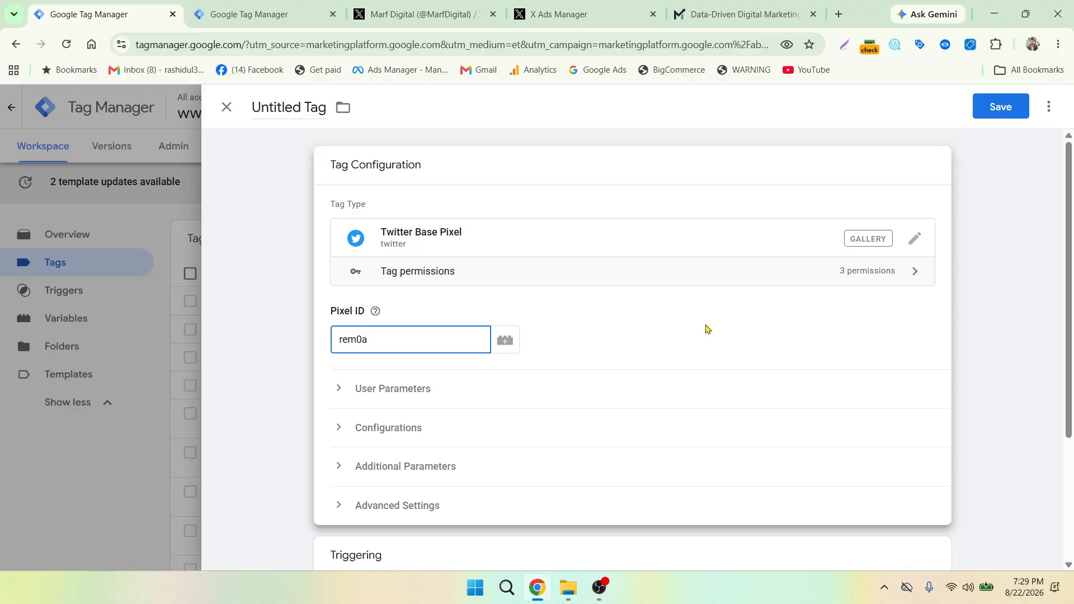
Examine the tag's User Parameters, Configurations, Additional Parameters and Advanced Settings, including the Page Location options.
{"action": "scroll", "coordinate": [706, 325], "scroll_direction": "down", "scroll_amount": 1}
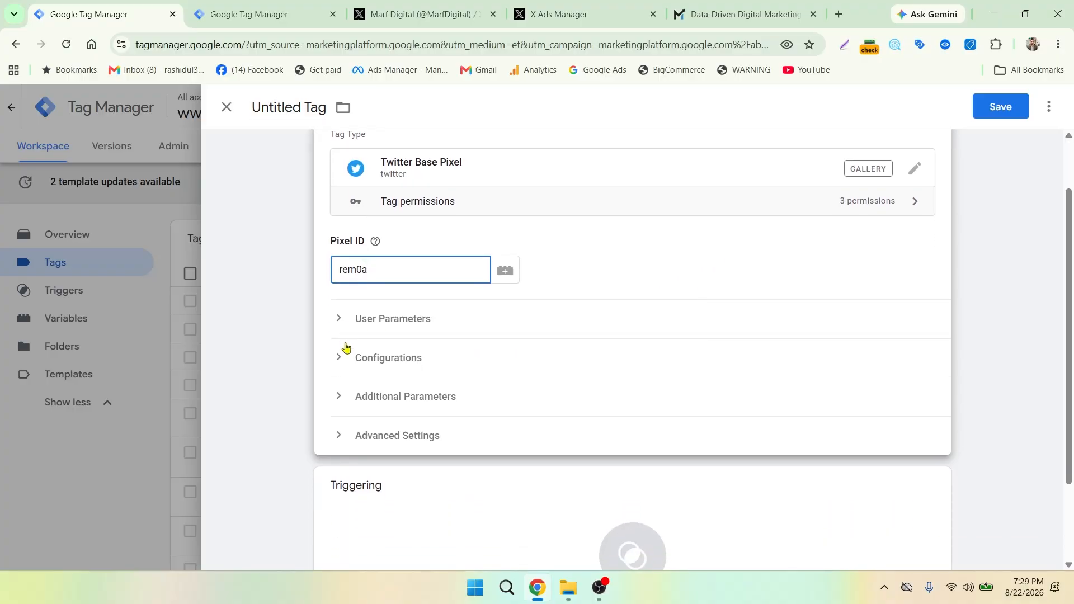
{"action": "left_click", "coordinate": [339, 330]}
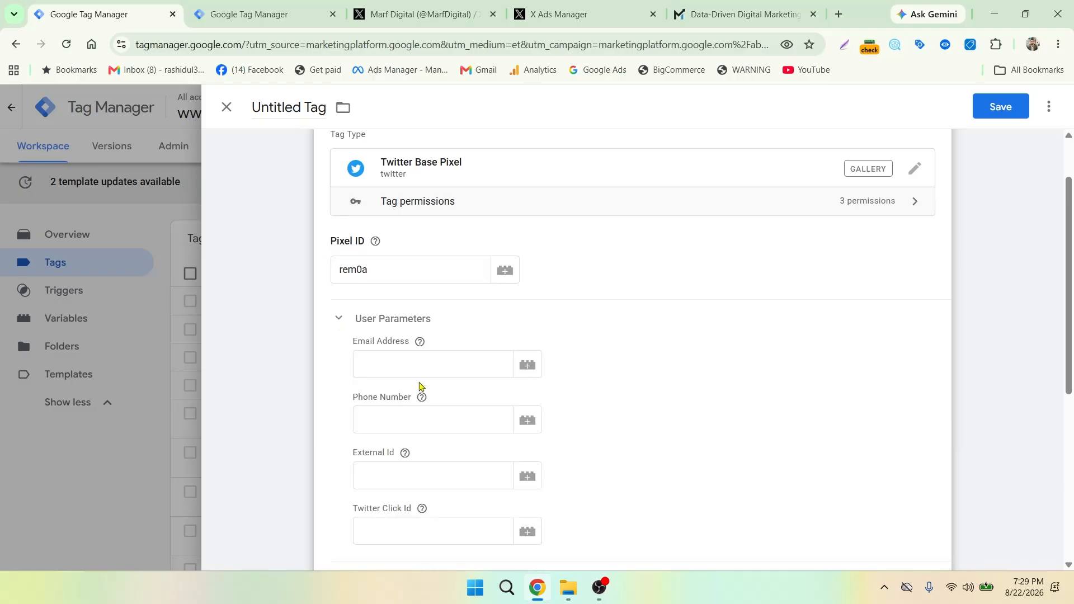
{"action": "scroll", "coordinate": [402, 363], "scroll_direction": "down", "scroll_amount": 1}
{"action": "scroll", "coordinate": [443, 365], "scroll_direction": "down", "scroll_amount": 1}
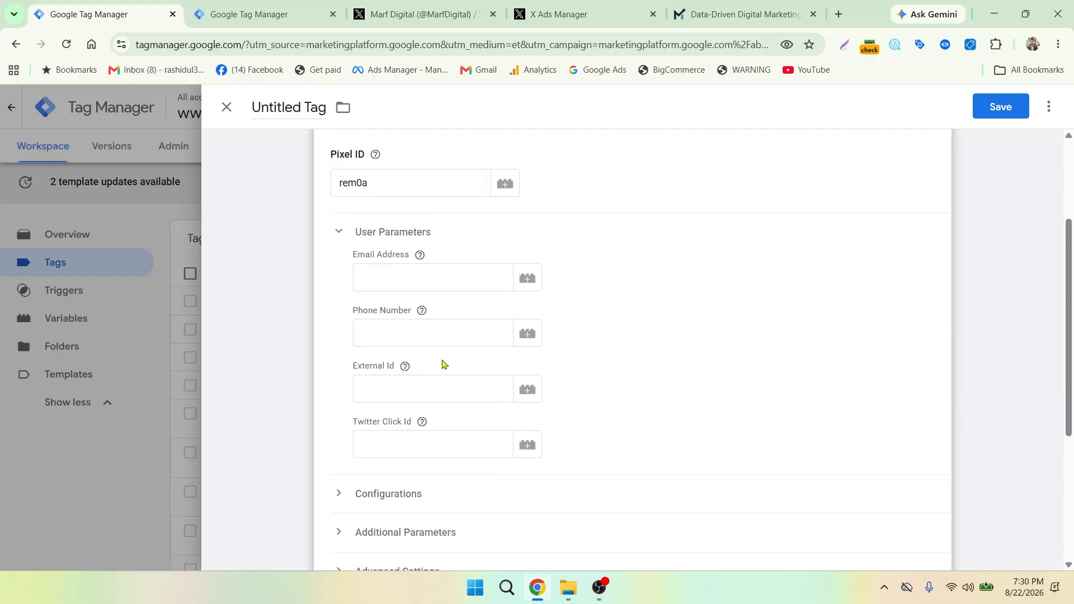
{"action": "scroll", "coordinate": [443, 364], "scroll_direction": "down", "scroll_amount": 2}
{"action": "left_click", "coordinate": [347, 370]}
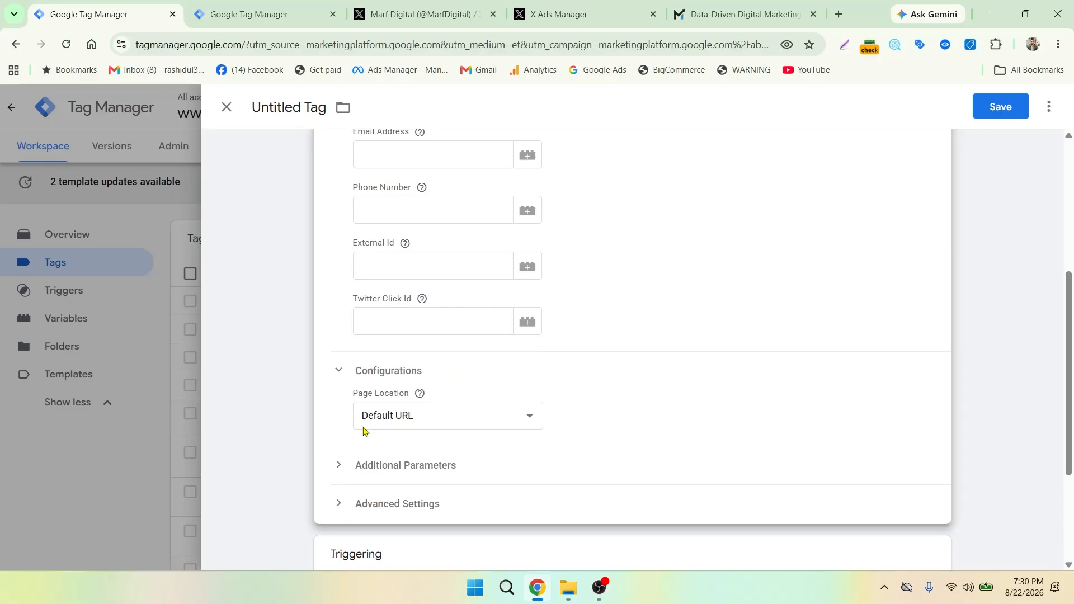
{"action": "scroll", "coordinate": [461, 380], "scroll_direction": "down", "scroll_amount": 1}
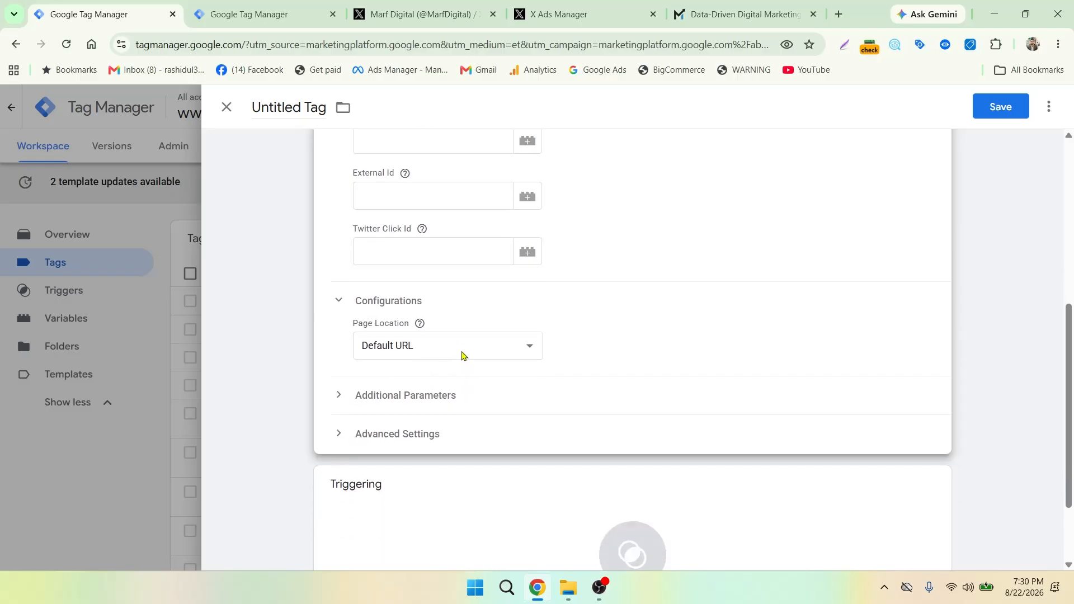
{"action": "left_click", "coordinate": [463, 348]}
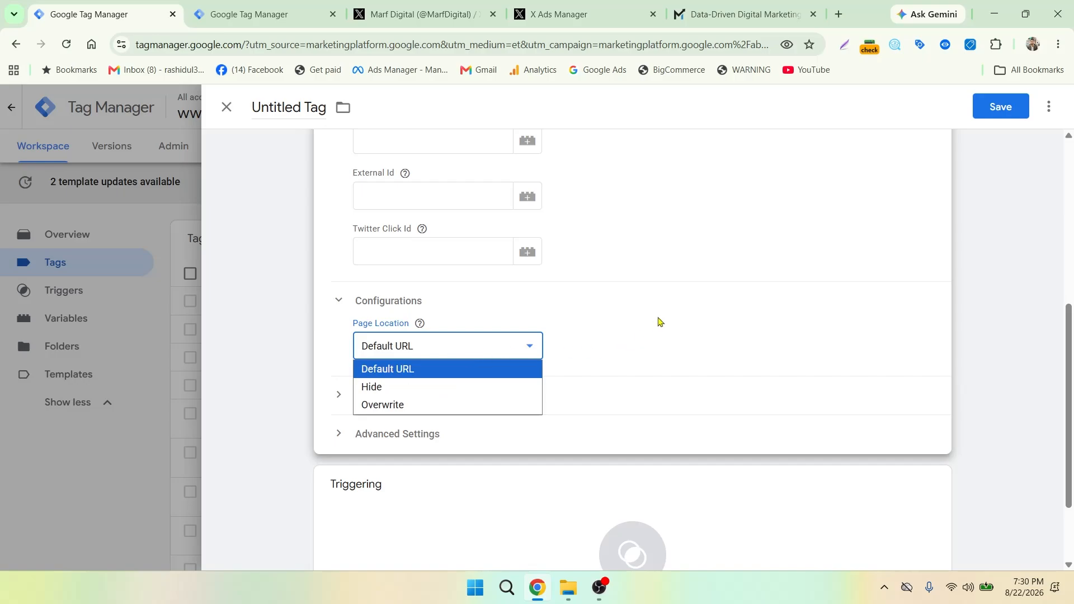
{"action": "left_click", "coordinate": [658, 321]}
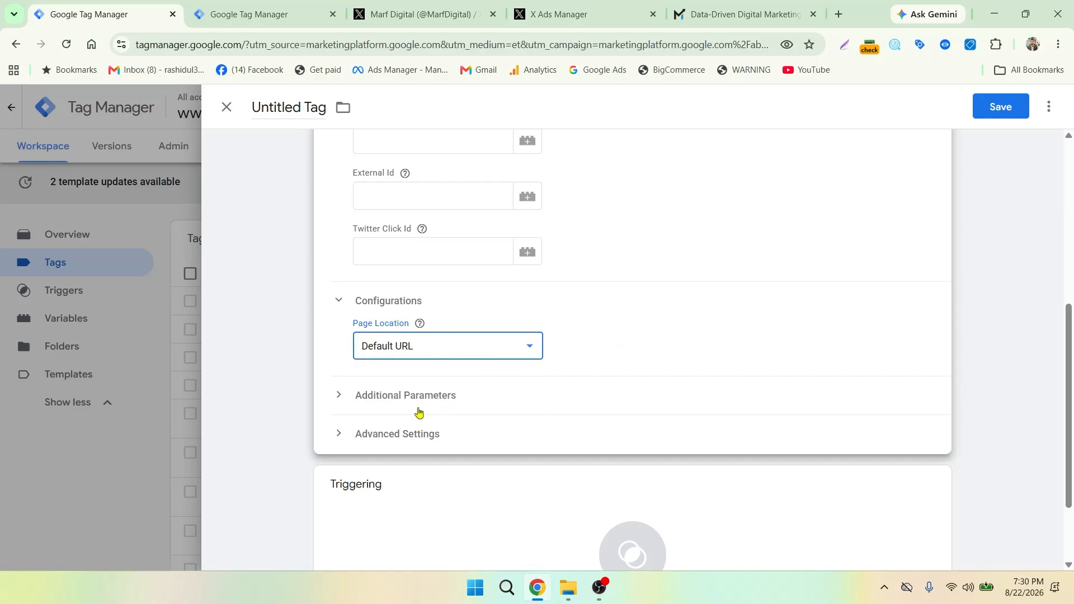
{"action": "left_click", "coordinate": [338, 395]}
{"action": "scroll", "coordinate": [585, 401], "scroll_direction": "down", "scroll_amount": 1}
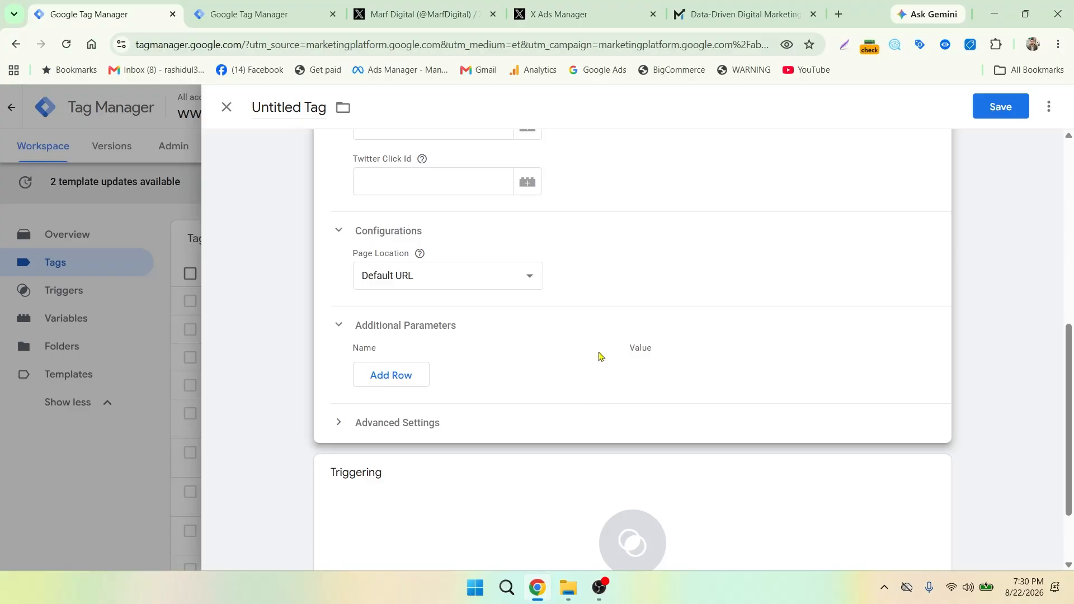
{"action": "left_click", "coordinate": [338, 423]}
{"action": "scroll", "coordinate": [595, 378], "scroll_direction": "down", "scroll_amount": 2}
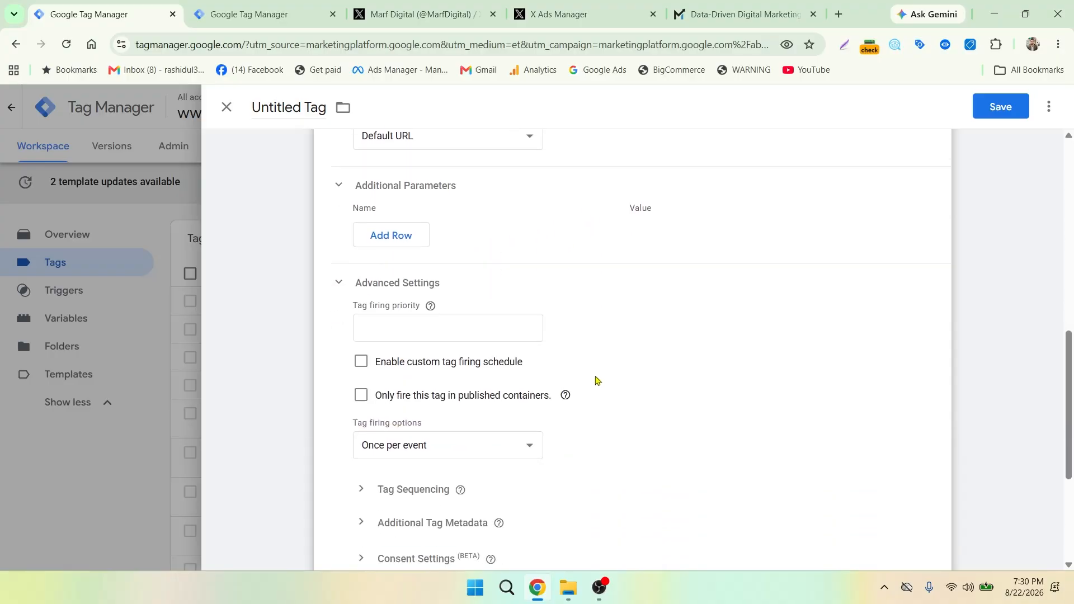
{"action": "scroll", "coordinate": [595, 379], "scroll_direction": "down", "scroll_amount": 4}
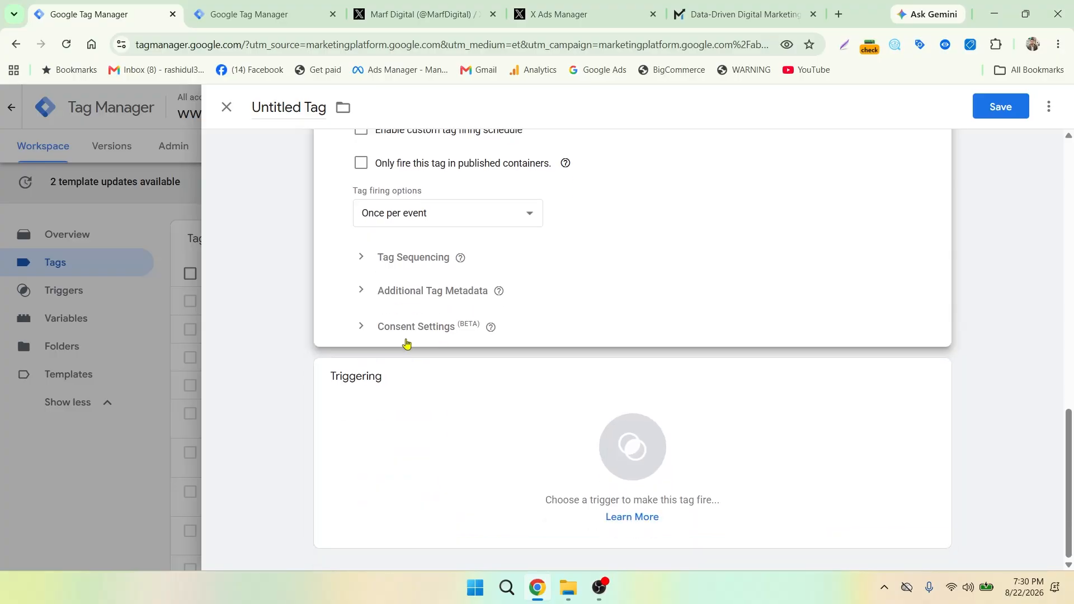
{"action": "scroll", "coordinate": [405, 291], "scroll_direction": "up", "scroll_amount": 1}
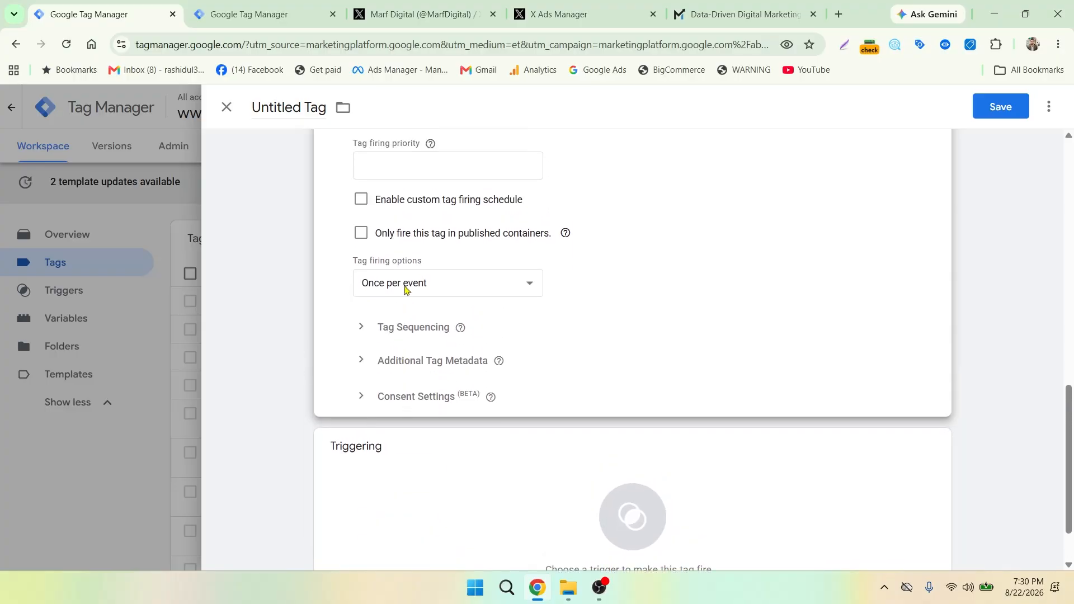
{"action": "scroll", "coordinate": [405, 286], "scroll_direction": "down", "scroll_amount": 1}
{"action": "scroll", "coordinate": [406, 285], "scroll_direction": "up", "scroll_amount": 1}
Set the Twitter Base Pixel tag to fire on the All Pages page view trigger.
{"action": "scroll", "coordinate": [425, 347], "scroll_direction": "down", "scroll_amount": 1}
{"action": "left_click", "coordinate": [480, 448]}
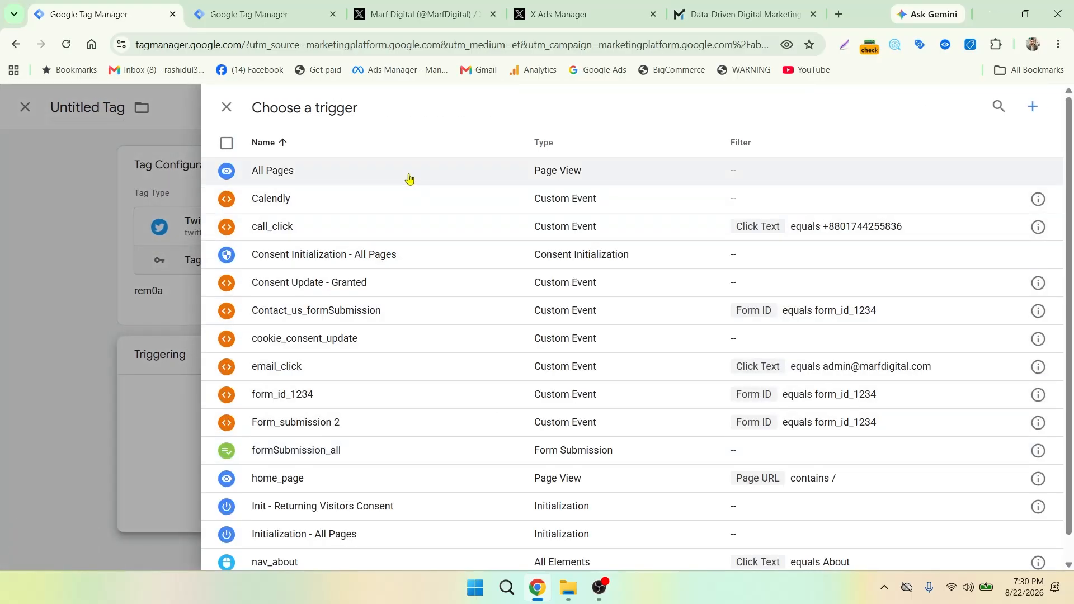
{"action": "left_click", "coordinate": [409, 173]}
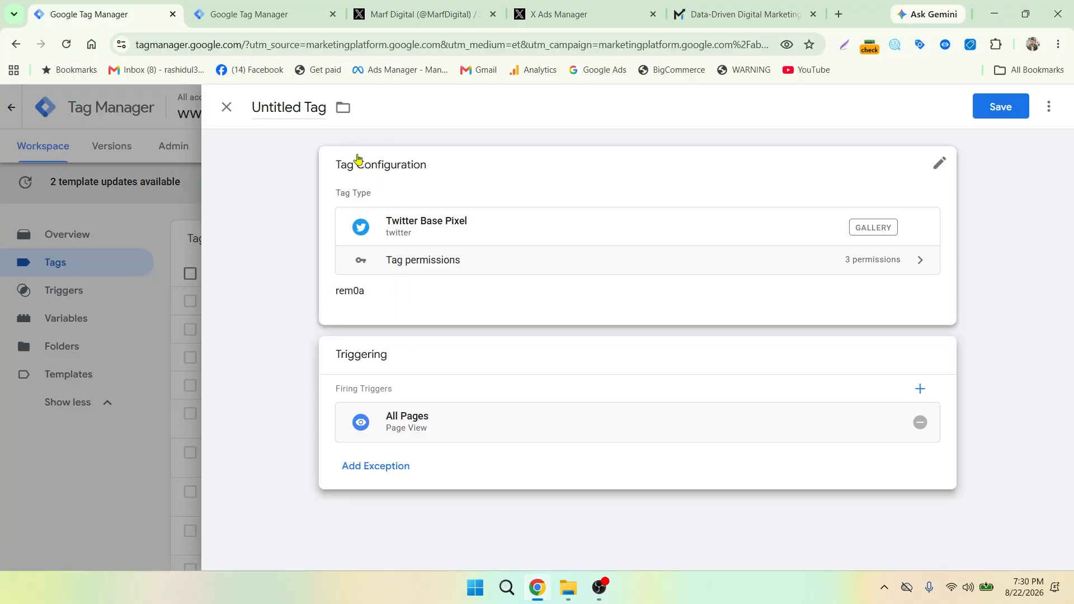
Name the tag X-pixel and save it to the workspace.
{"action": "left_click_drag", "start_coordinate": [329, 116], "coordinate": [237, 114]}
{"action": "key", "text": "BackSpace"}
{"action": "type", "text": "X-[ixel"}
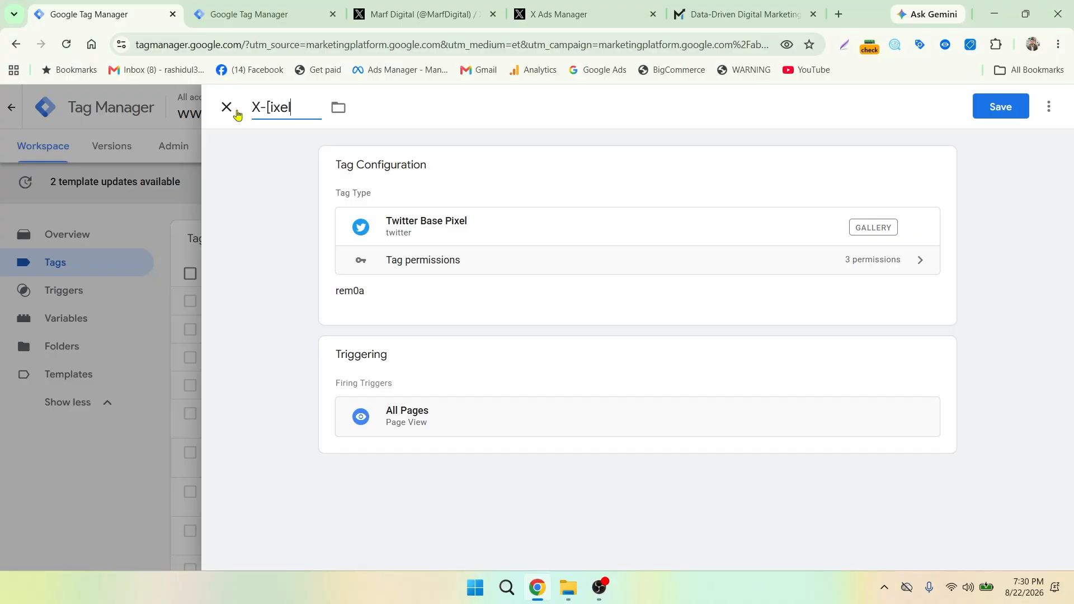
{"action": "key", "text": "BackSpace"}
{"action": "key", "text": "BackSpace"}
{"action": "key", "text": "BackSpace"}
{"action": "left_click", "coordinate": [1000, 107]}
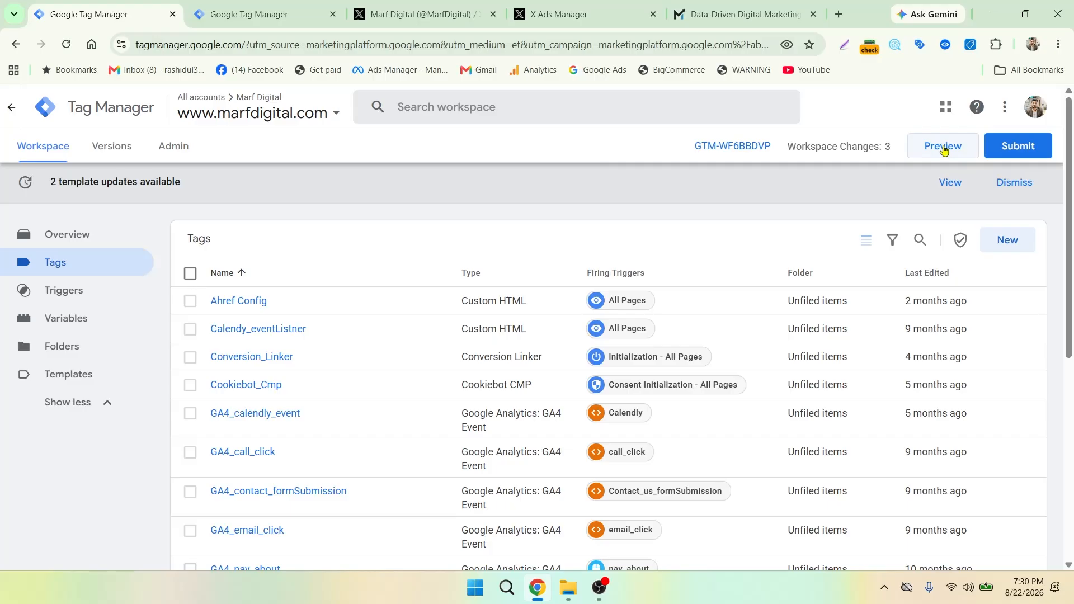
{"action": "left_click", "coordinate": [944, 148]}
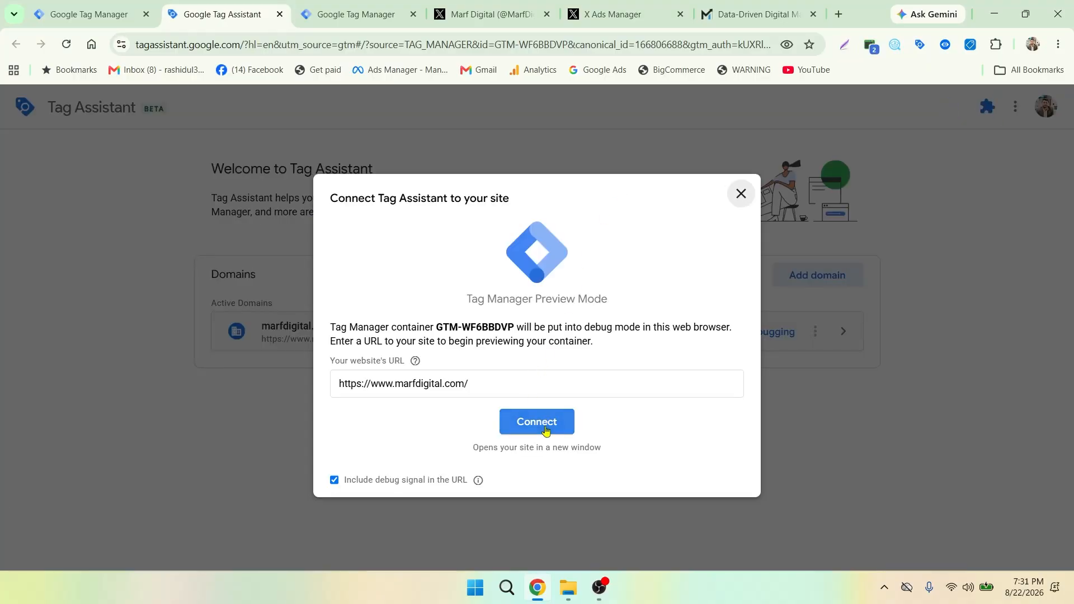
{"action": "left_click", "coordinate": [537, 420]}
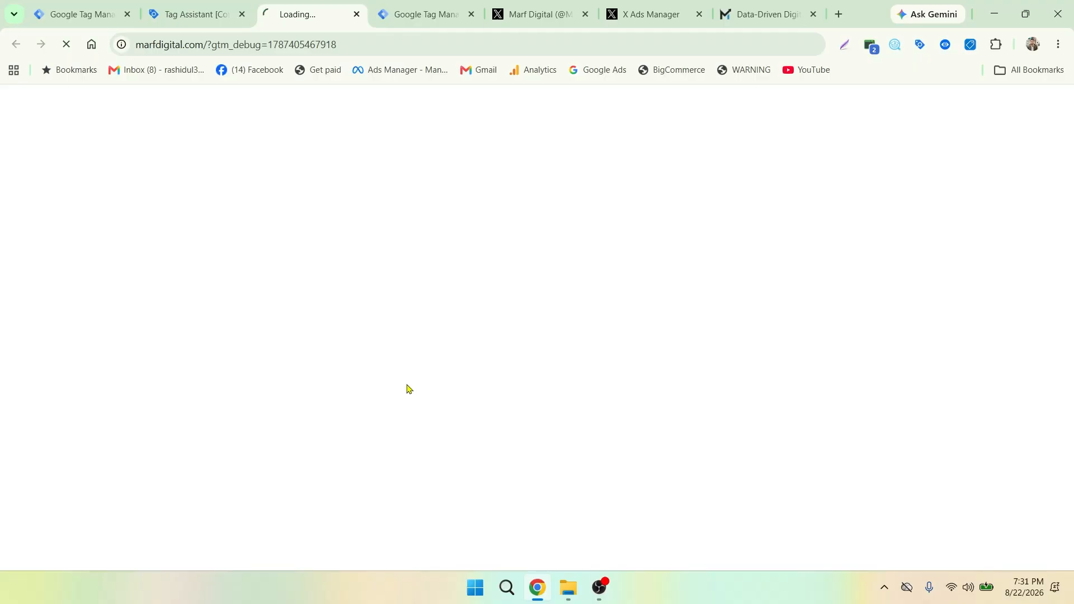
{"action": "left_click", "coordinate": [200, 15]}
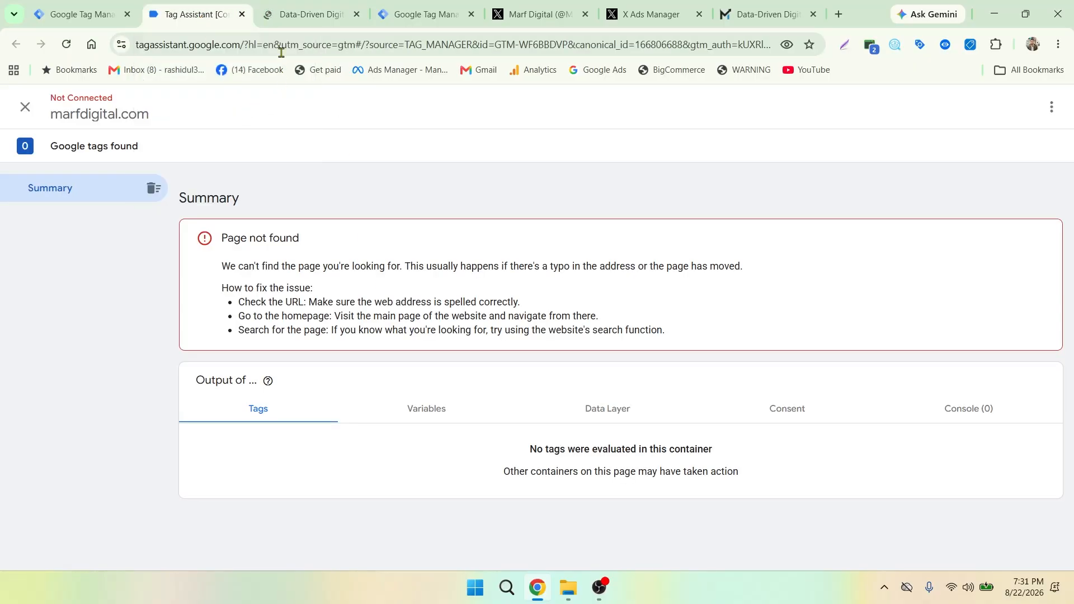
{"action": "left_click", "coordinate": [288, 13]}
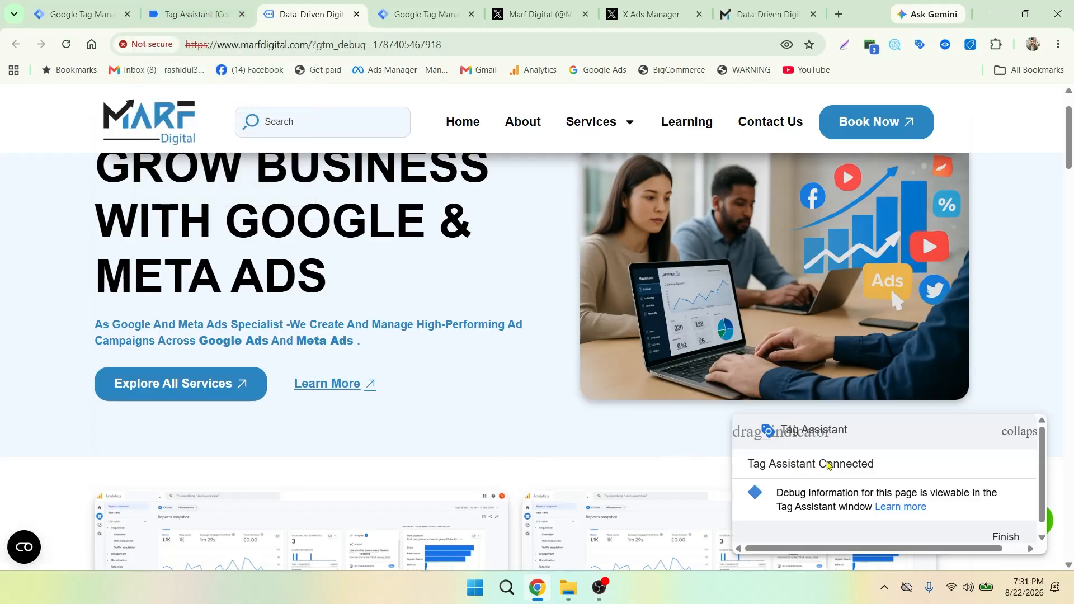
{"action": "left_click", "coordinate": [220, 14]}
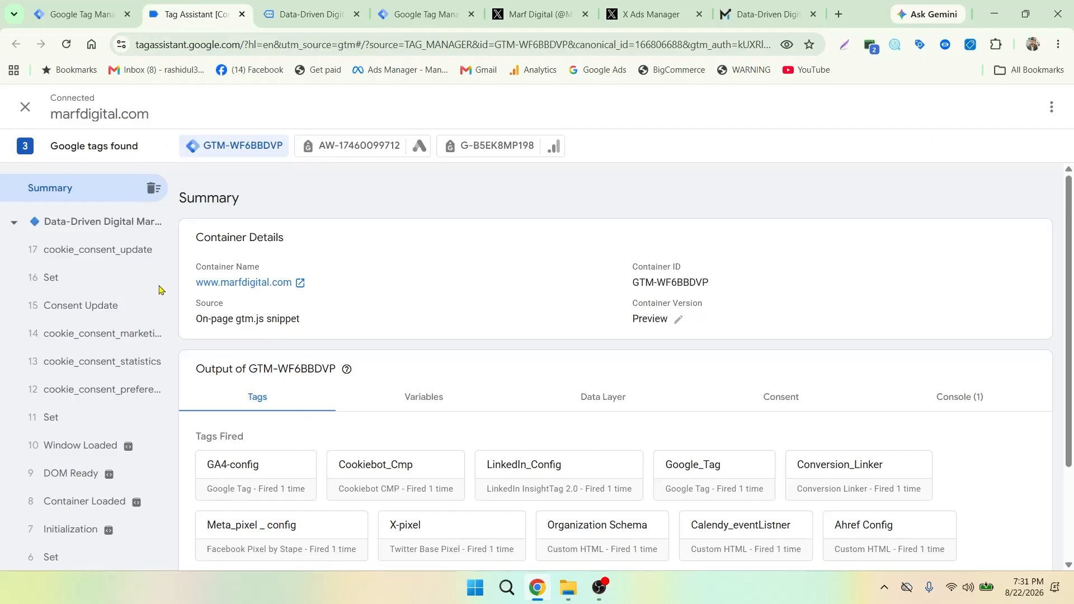
Examine the fired tags for the site's home page in Tag Assistant and check the X-pixel tag's details.
{"action": "left_click", "coordinate": [81, 222]}
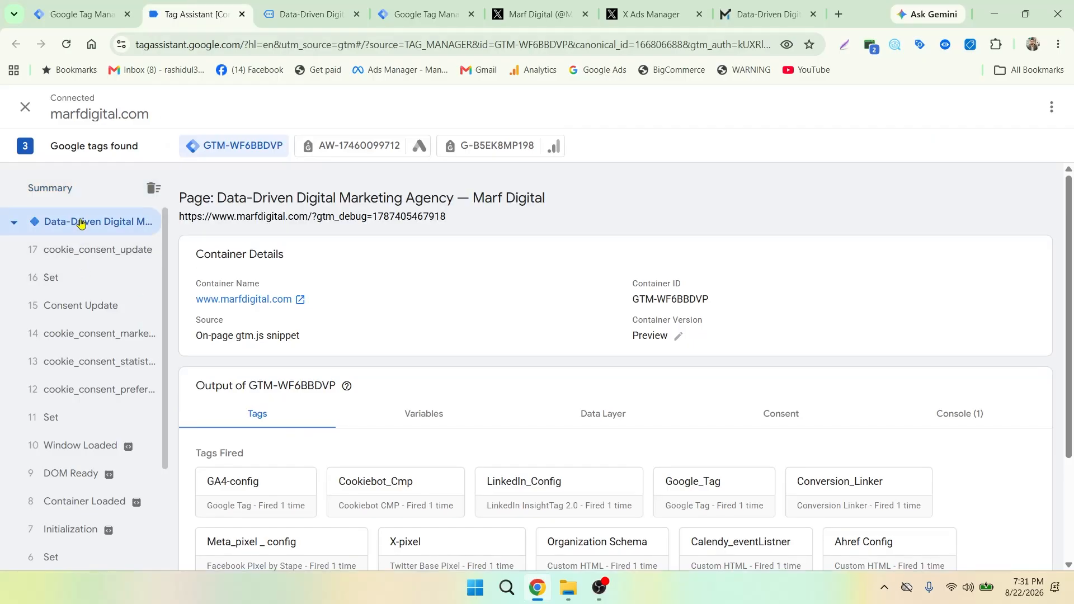
{"action": "scroll", "coordinate": [364, 293], "scroll_direction": "down", "scroll_amount": 2}
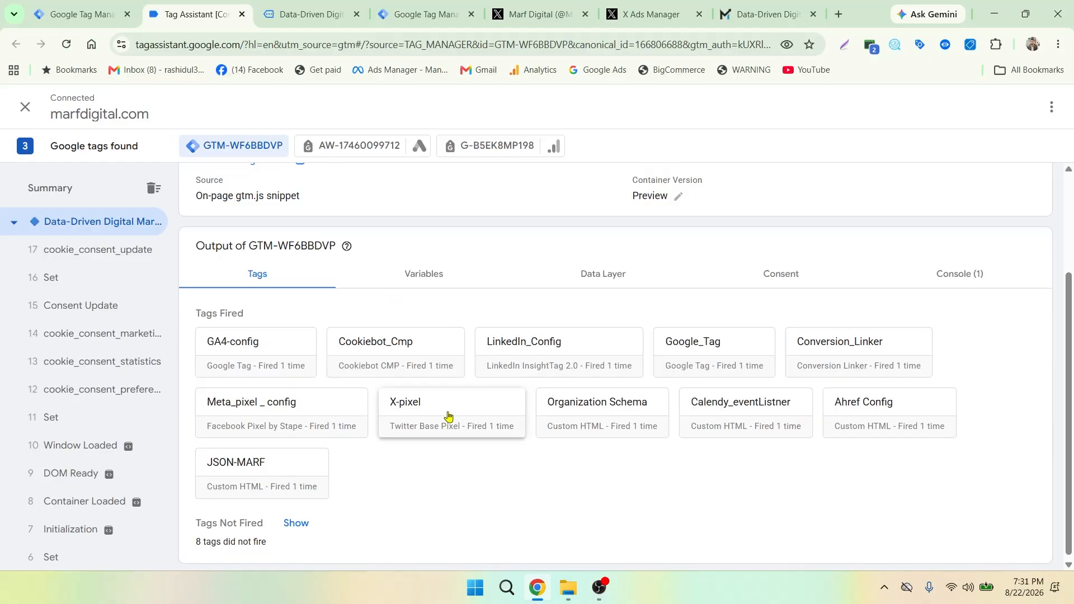
{"action": "left_click", "coordinate": [448, 416]}
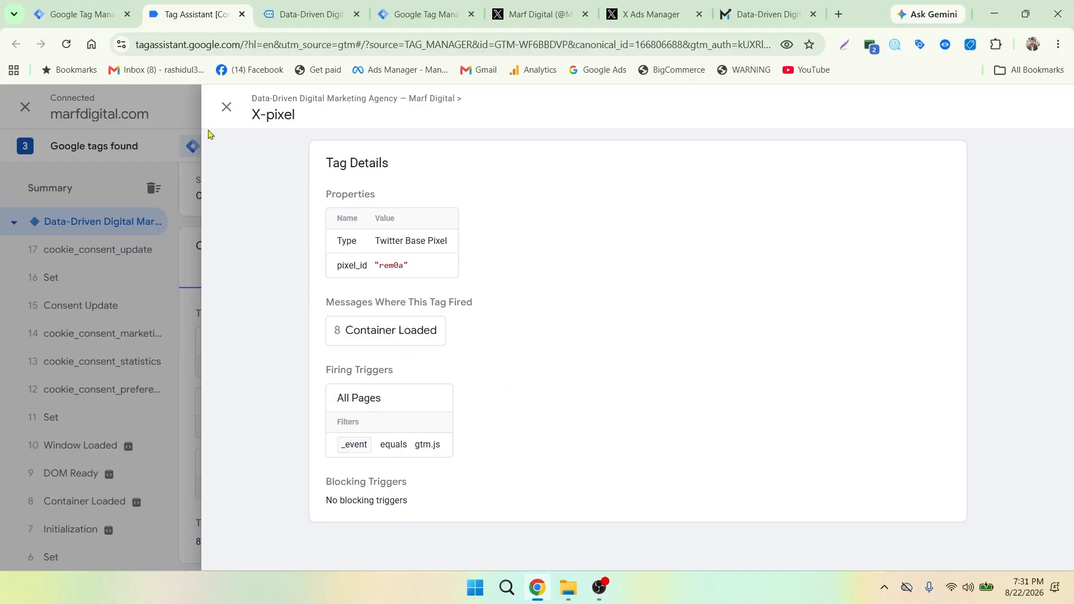
{"action": "left_click", "coordinate": [225, 112]}
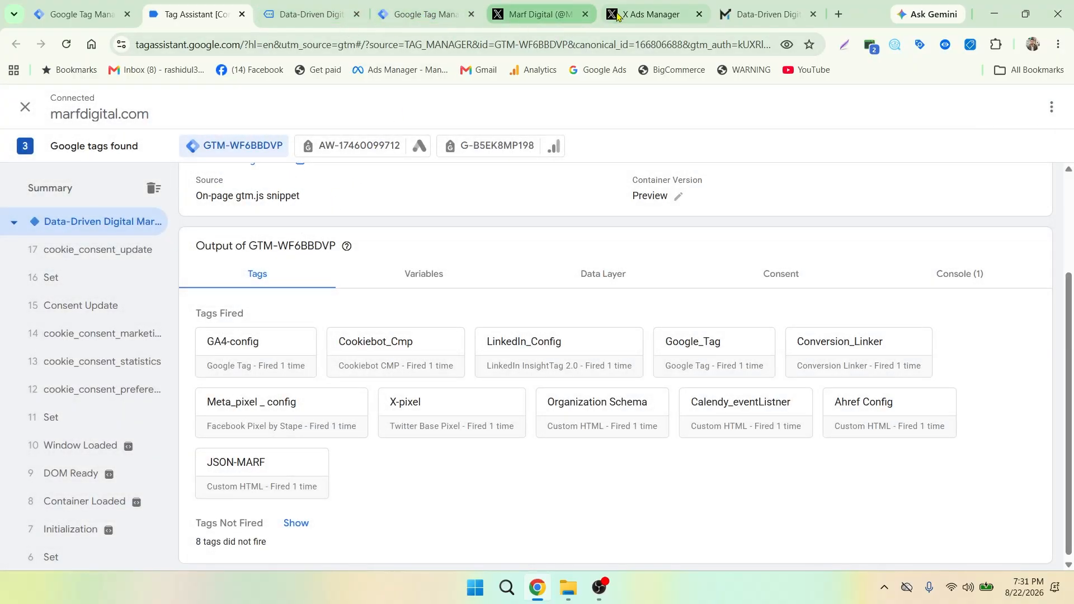
Switch to X Ads Manager and finish the manual setup of the X pixel.
{"action": "left_click", "coordinate": [651, 14]}
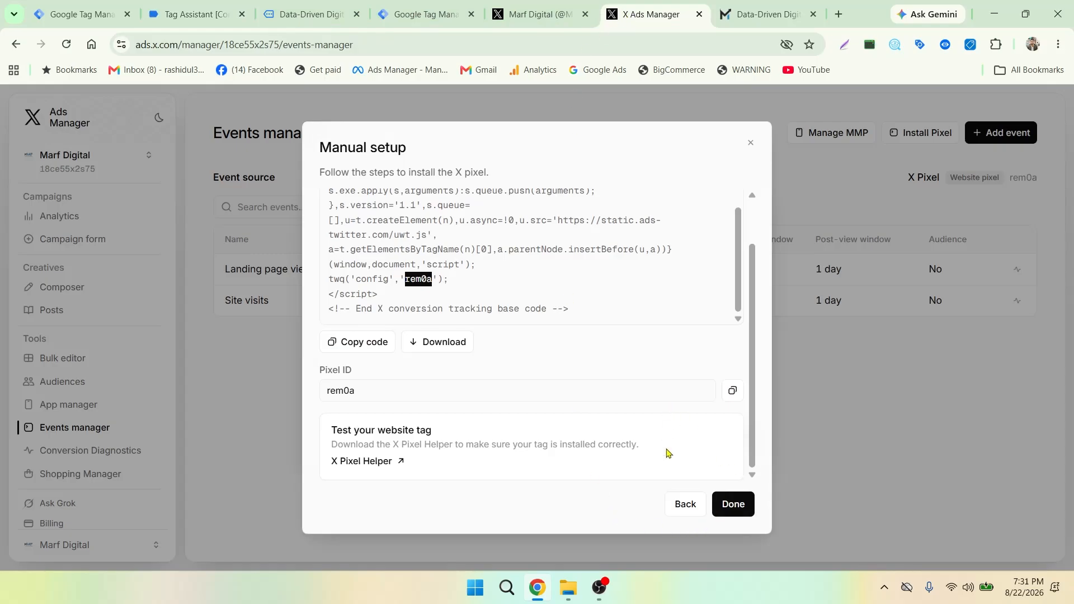
{"action": "left_click", "coordinate": [729, 507]}
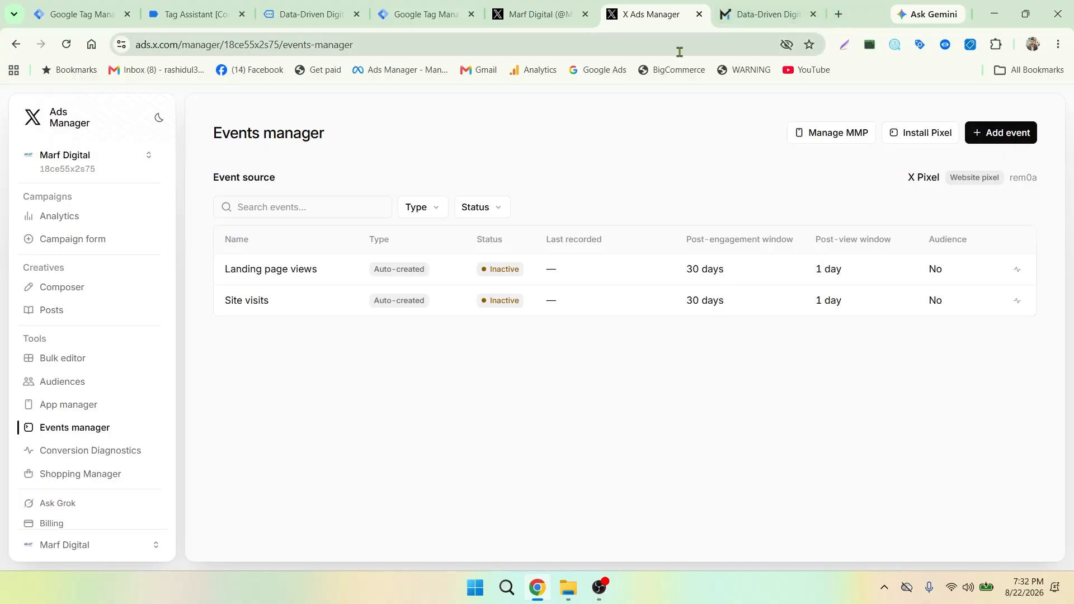
{"action": "left_click", "coordinate": [743, 15]}
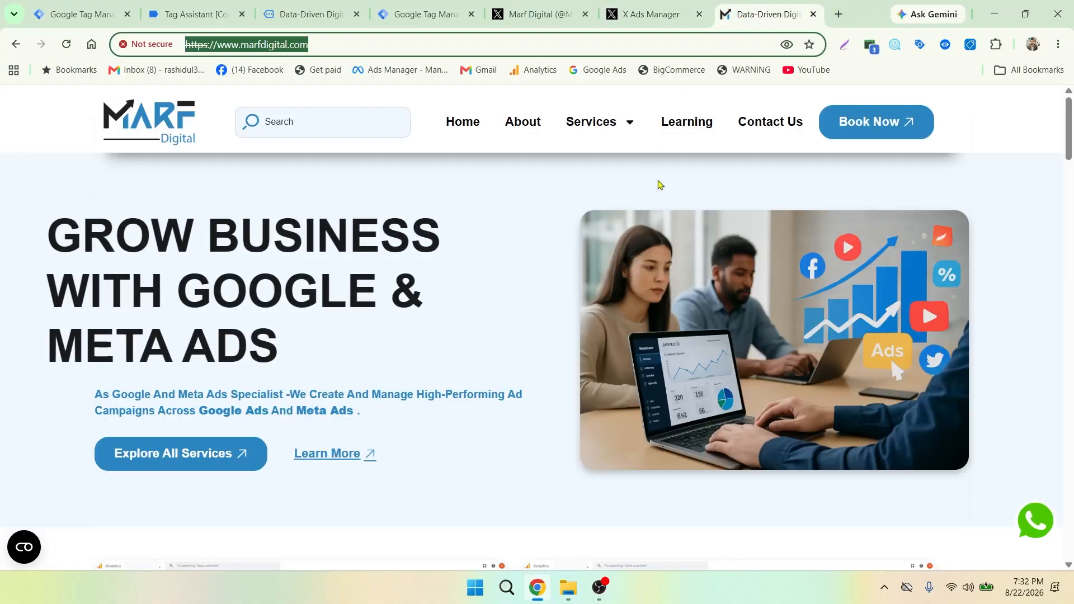
{"action": "left_click", "coordinate": [576, 132]}
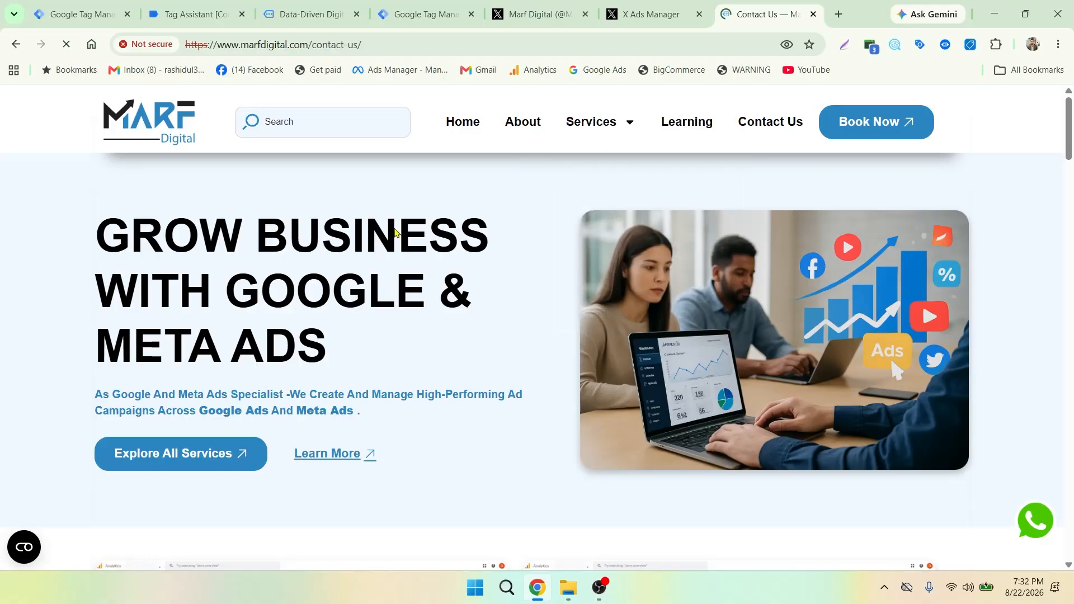
{"action": "scroll", "coordinate": [399, 224], "scroll_direction": "down", "scroll_amount": 4}
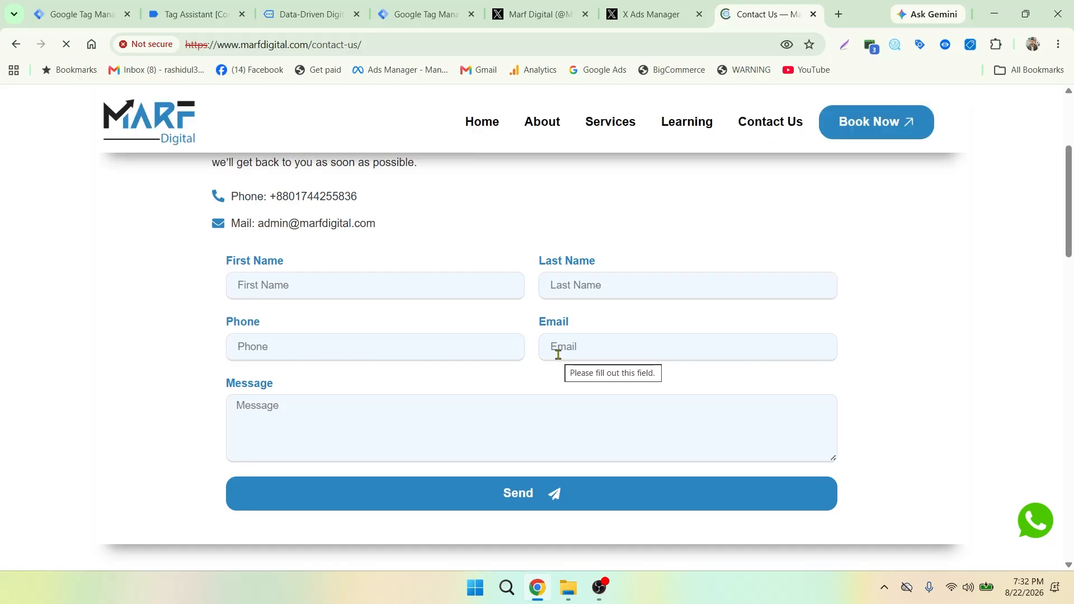
Open the Contact Us page in the site tab connected to Tag Assistant and close the duplicate site tab.
{"action": "left_click", "coordinate": [311, 14]}
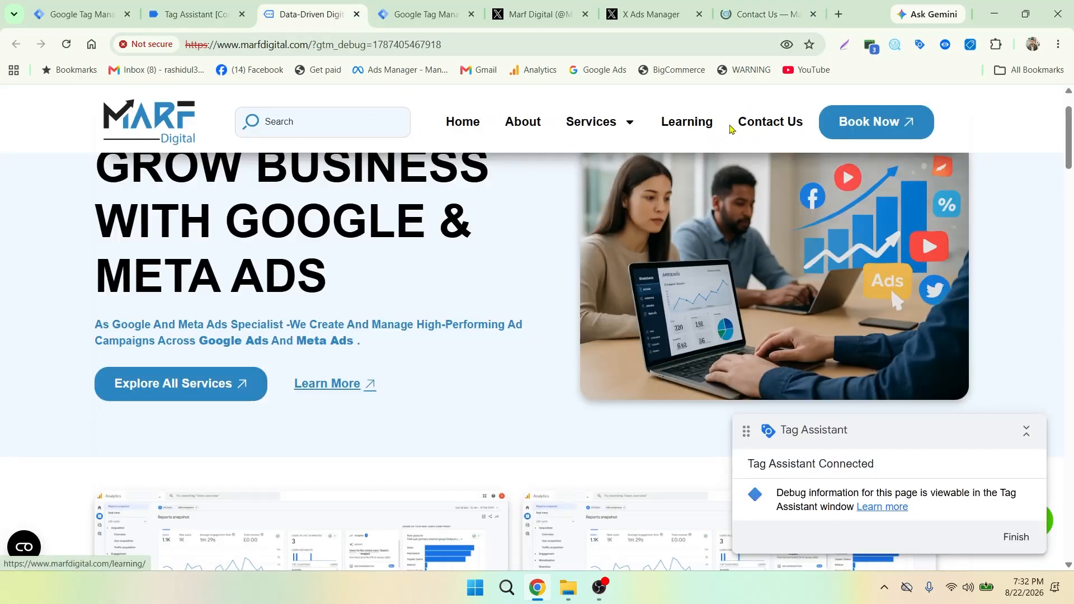
{"action": "left_click", "coordinate": [760, 128]}
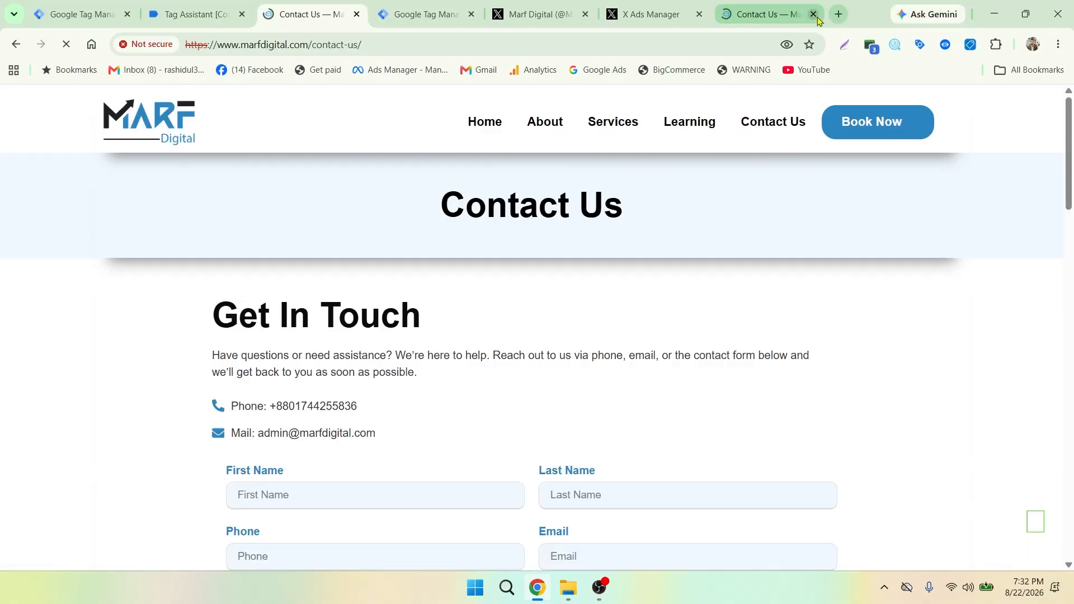
{"action": "left_click", "coordinate": [814, 16]}
{"action": "scroll", "coordinate": [370, 300], "scroll_direction": "down", "scroll_amount": 5}
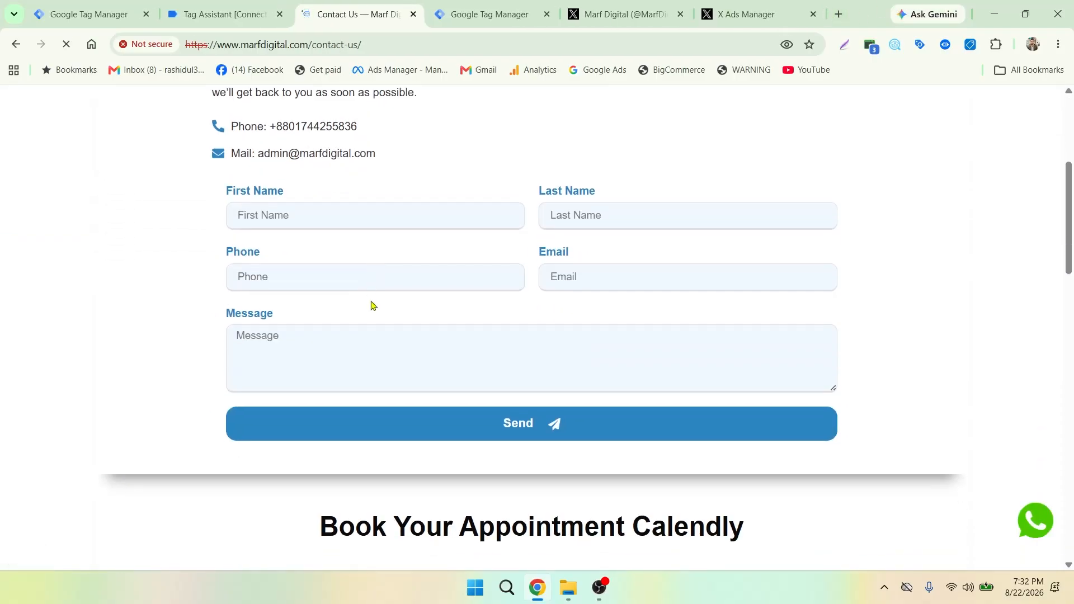
Fill in the contact form with the contact's name, phone number and e-mail, enter the message "test", and send it.
{"action": "left_click", "coordinate": [269, 216]}
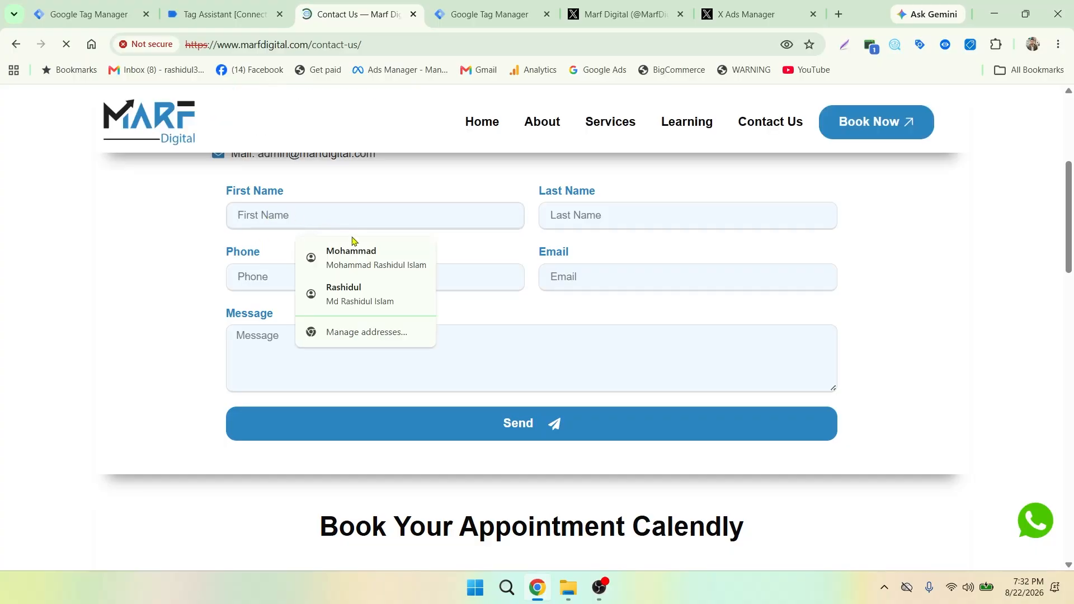
{"action": "left_click", "coordinate": [352, 255]}
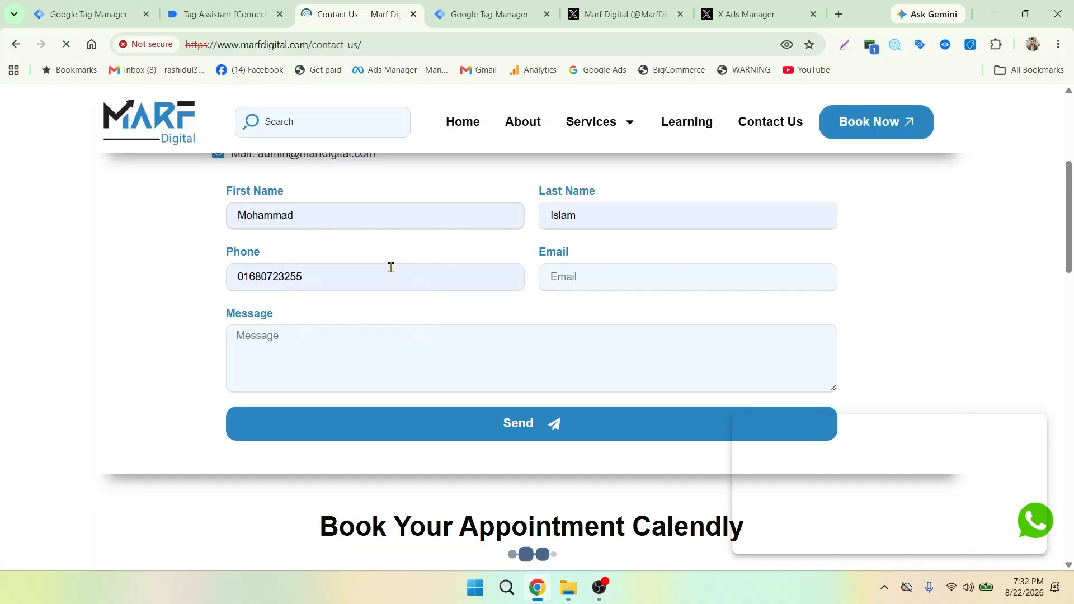
{"action": "left_click", "coordinate": [553, 278]}
{"action": "left_click", "coordinate": [616, 313]}
{"action": "left_click", "coordinate": [350, 353]}
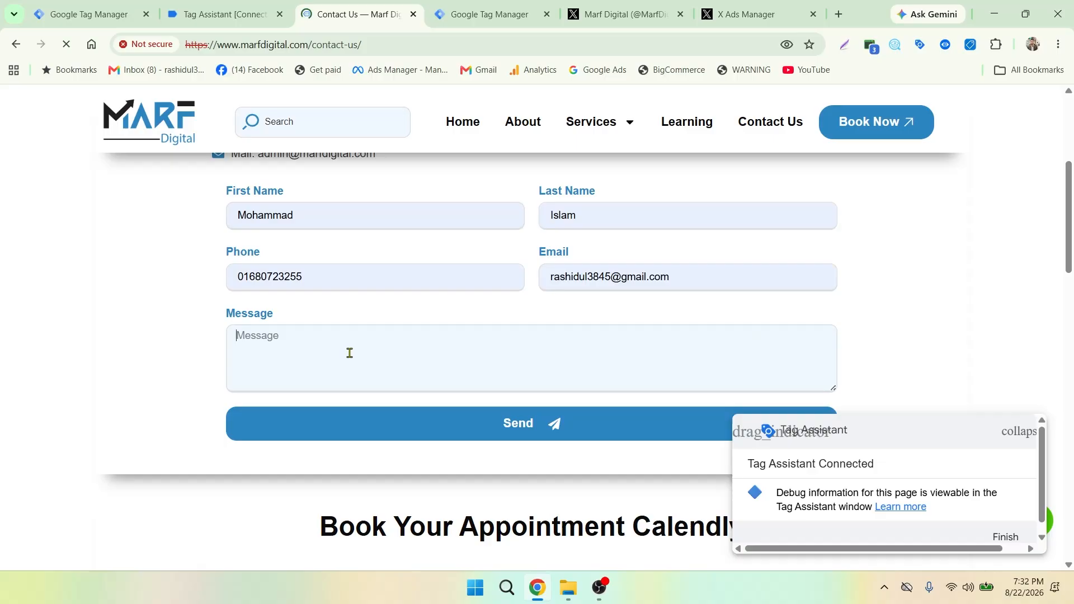
{"action": "type", "text": "test"}
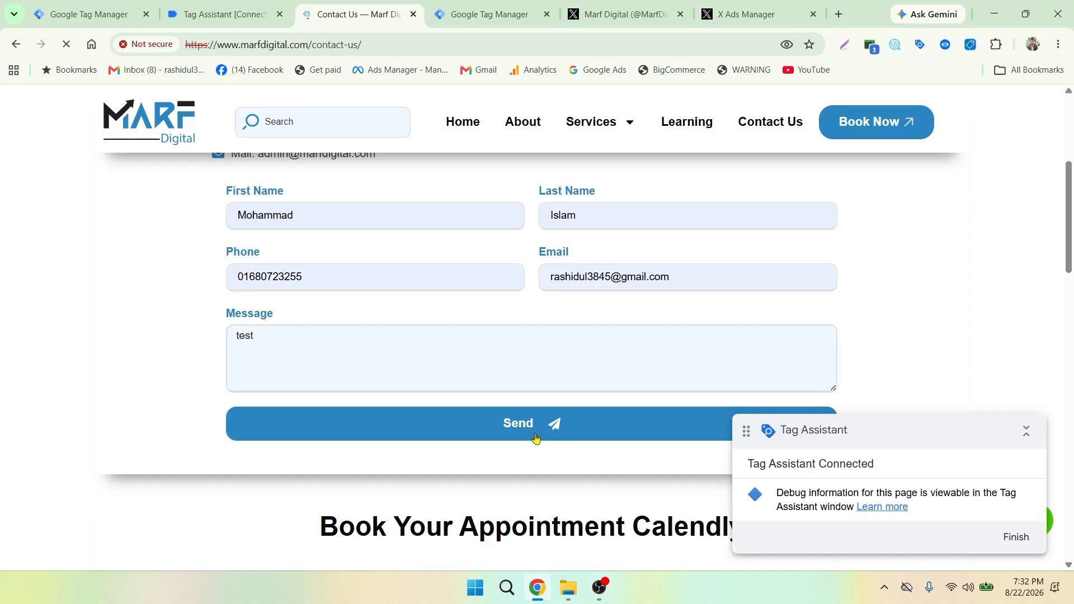
{"action": "left_click", "coordinate": [536, 438]}
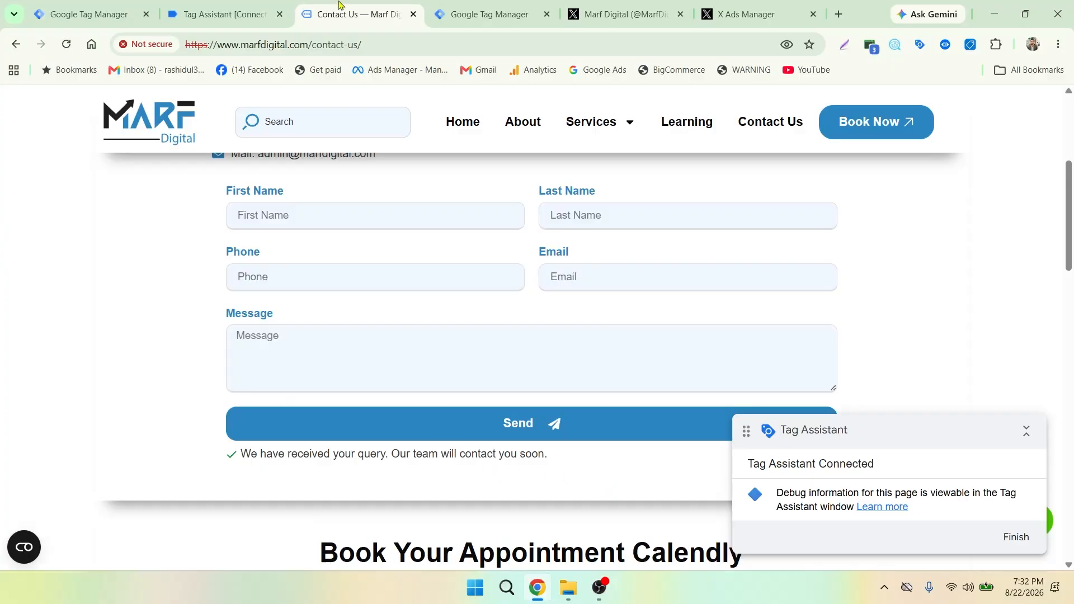
Examine in Tag Assistant which tags fired on the contact page's Form Submit event.
{"action": "left_click", "coordinate": [205, 8]}
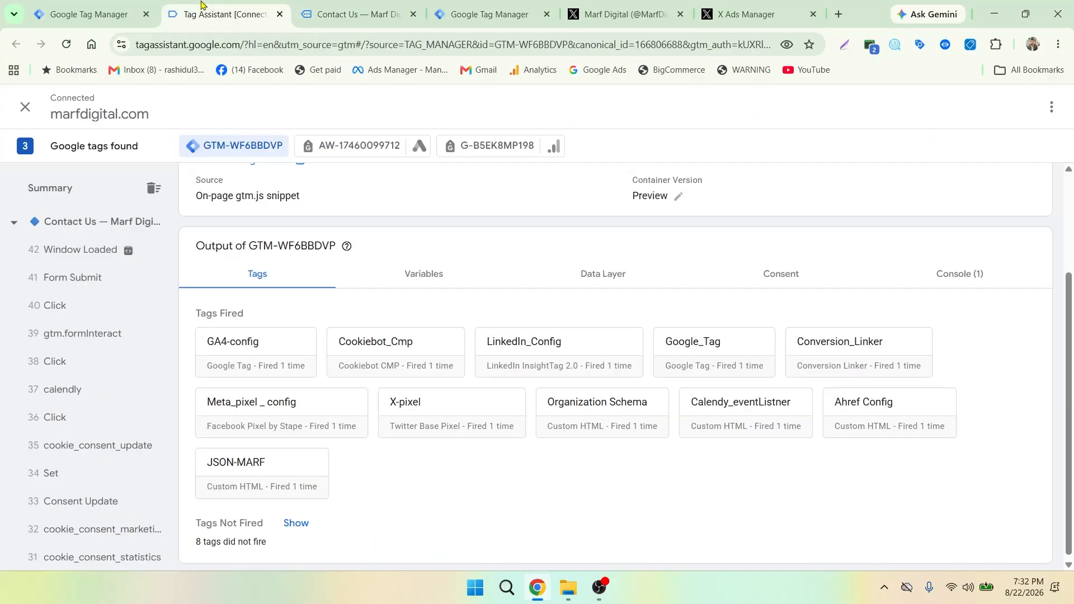
{"action": "left_click", "coordinate": [109, 281]}
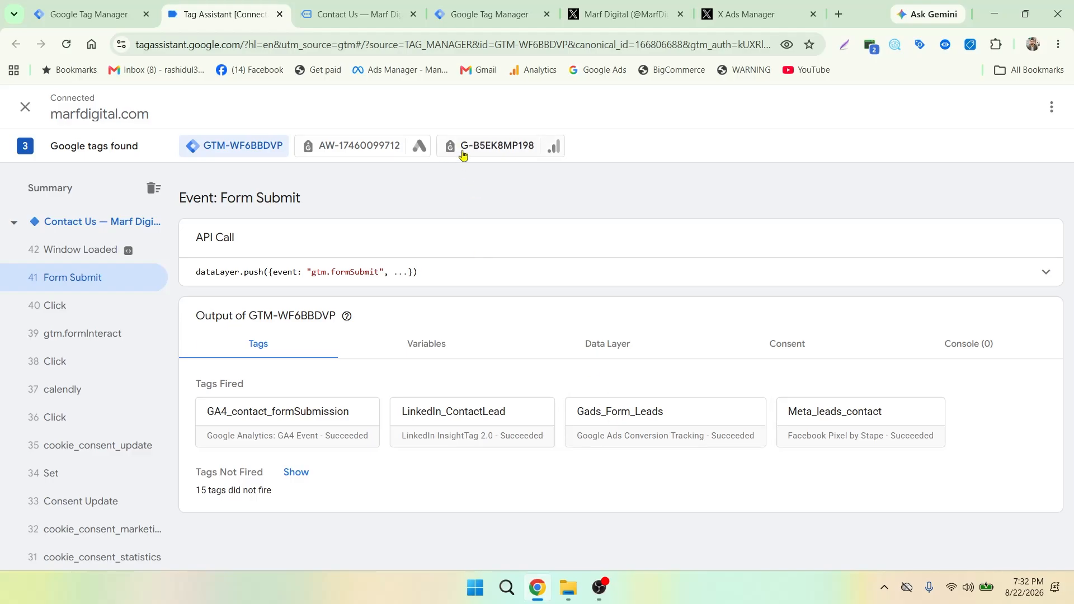
Start a new tag in the Google Tag Manager workspace with the Twitter Event Pixel type and check its Event ID field.
{"action": "left_click", "coordinate": [93, 14]}
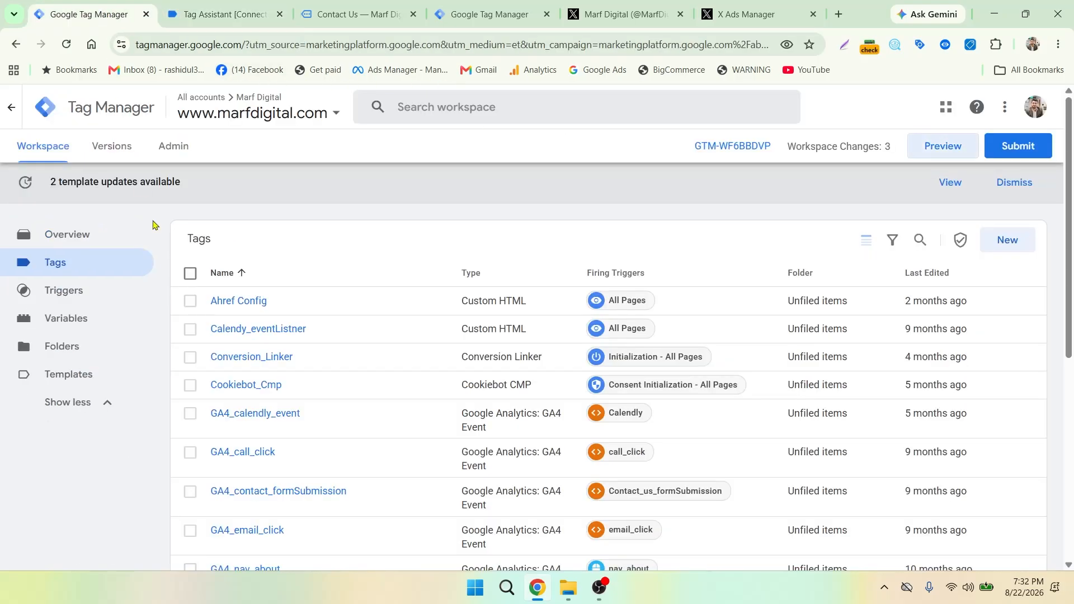
{"action": "left_click", "coordinate": [1008, 242]}
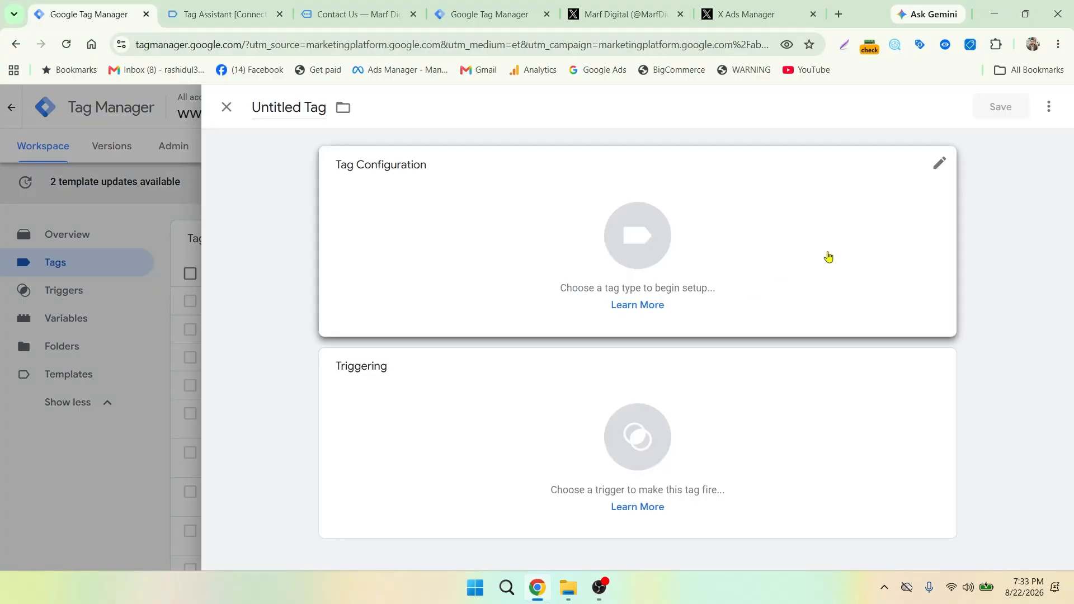
{"action": "left_click", "coordinate": [827, 257]}
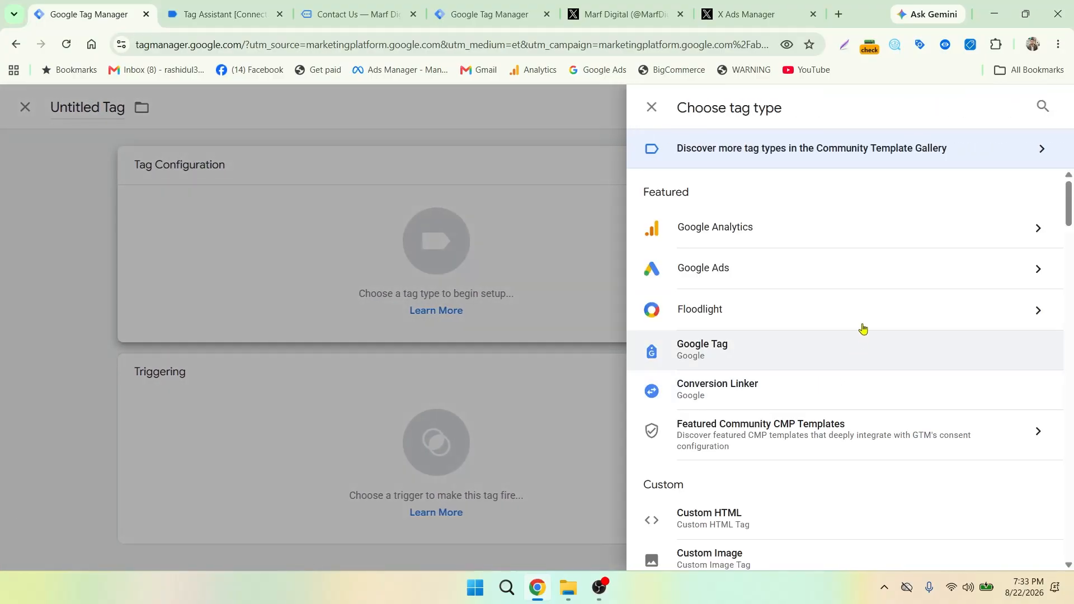
{"action": "scroll", "coordinate": [882, 367], "scroll_direction": "down", "scroll_amount": 8}
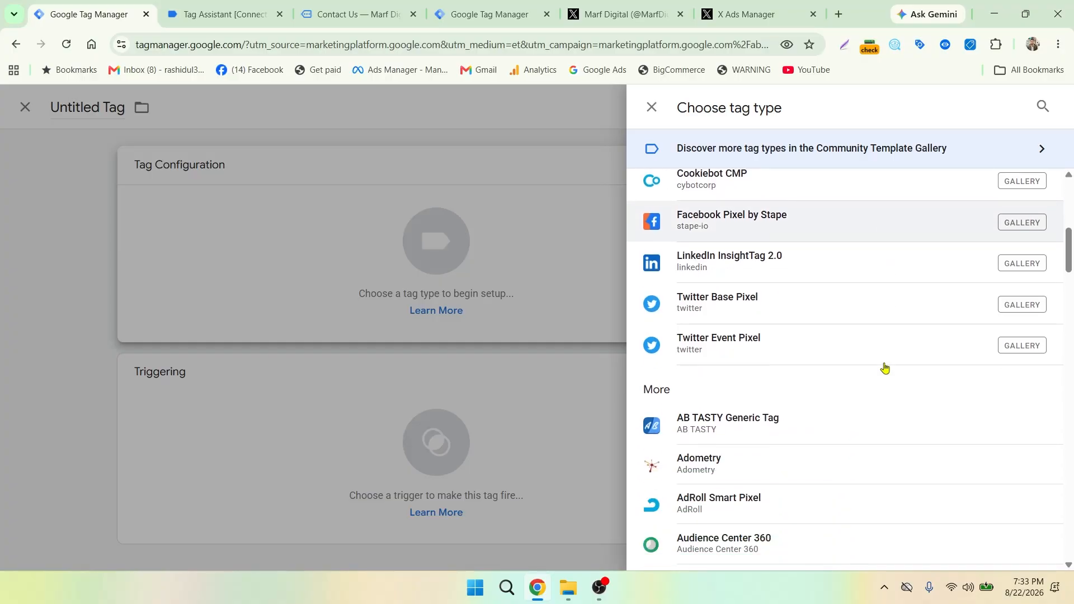
{"action": "left_click", "coordinate": [750, 339]}
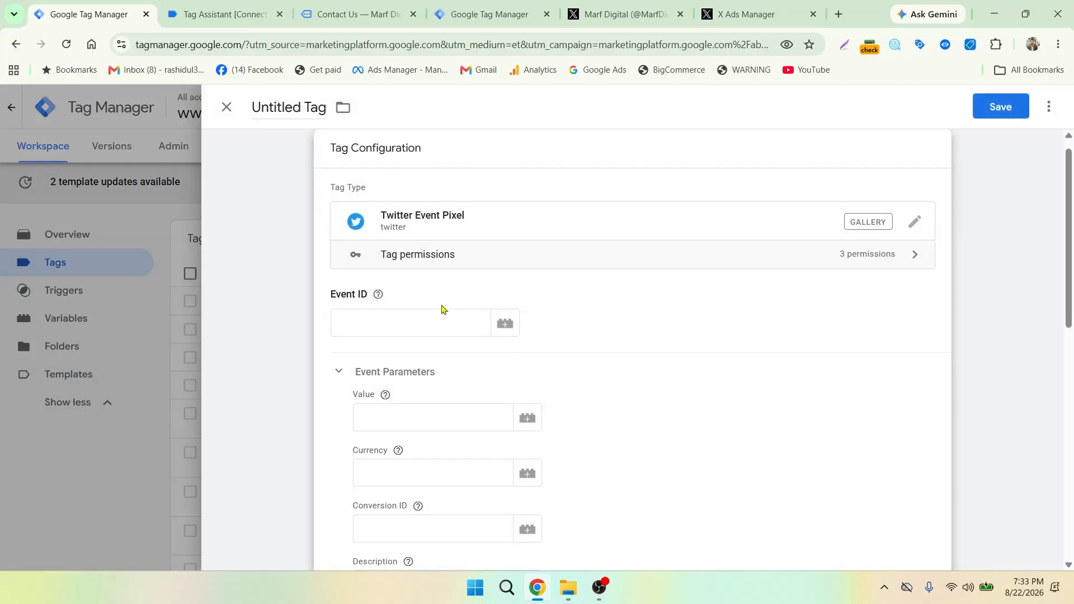
{"action": "left_click", "coordinate": [374, 323]}
{"action": "left_click", "coordinate": [379, 296]}
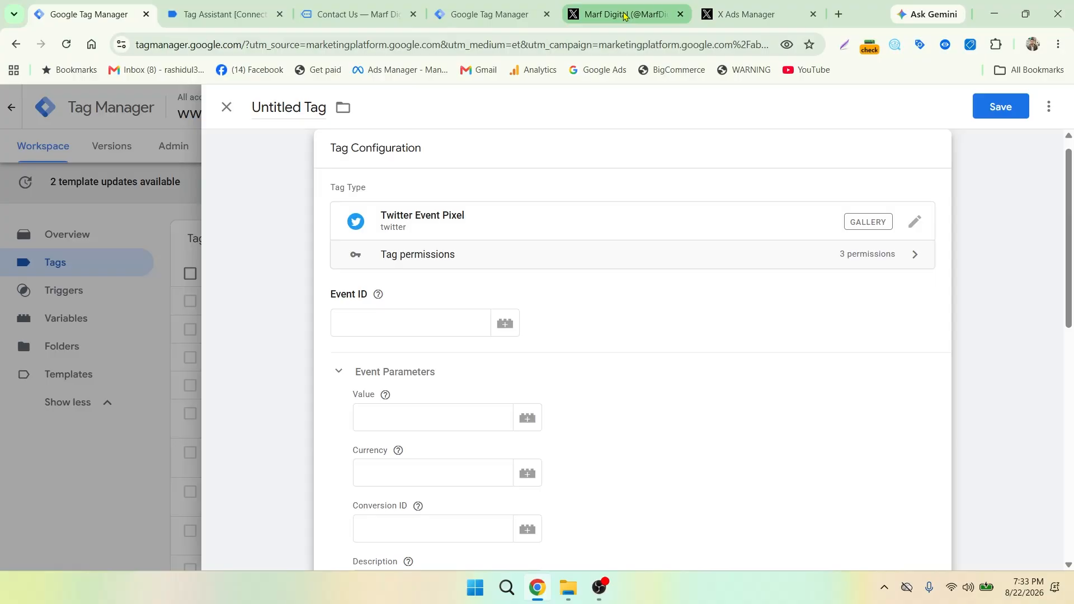
Start a new event in the X Ads Manager Events manager, named leads, with the event type Lead.
{"action": "left_click", "coordinate": [736, 15]}
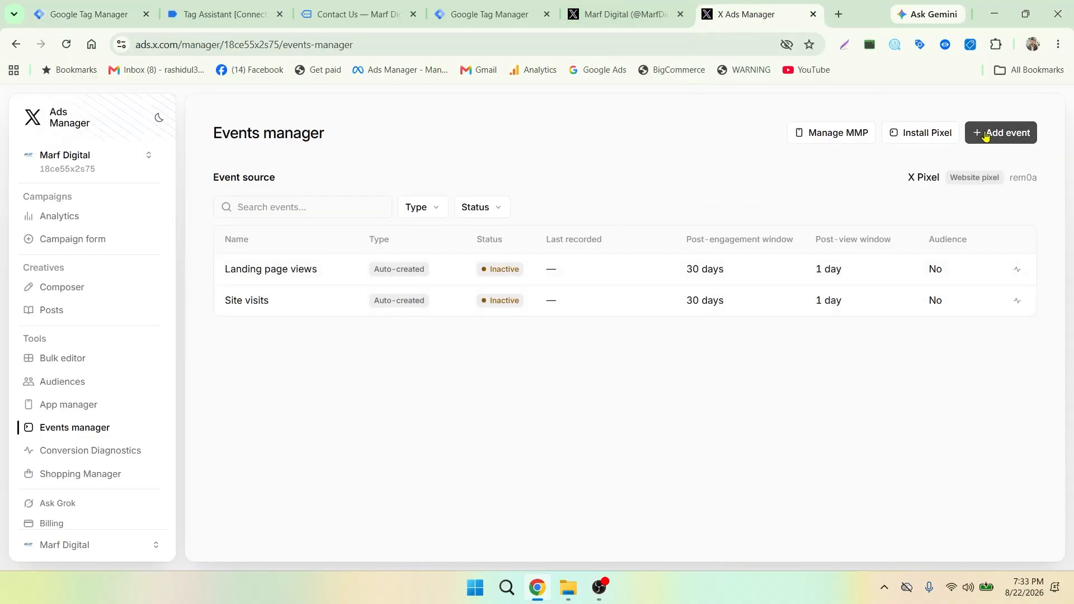
{"action": "left_click", "coordinate": [986, 137]}
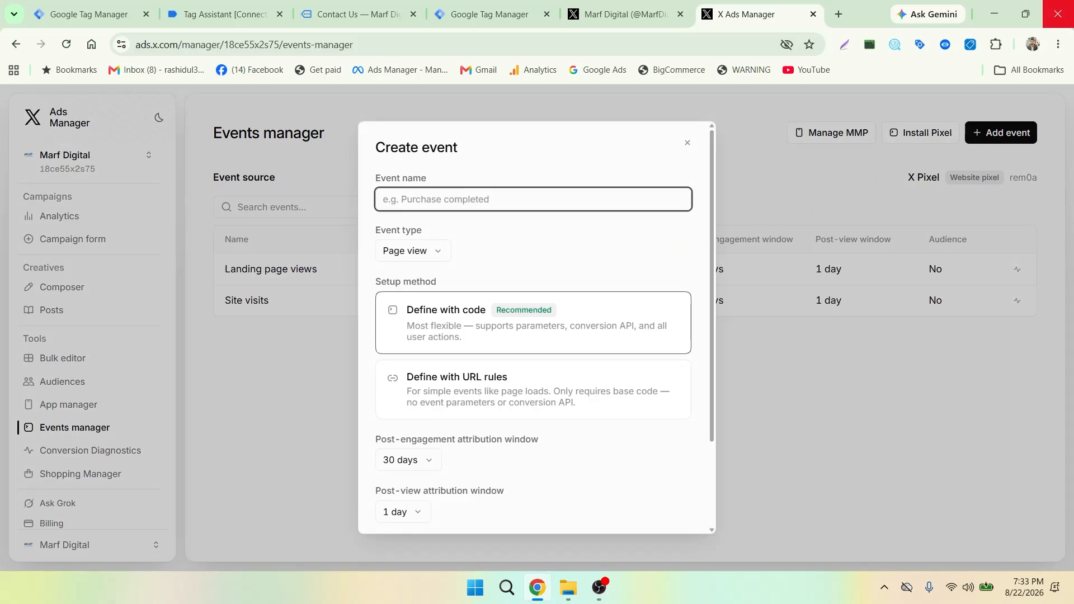
{"action": "type", "text": "C"}
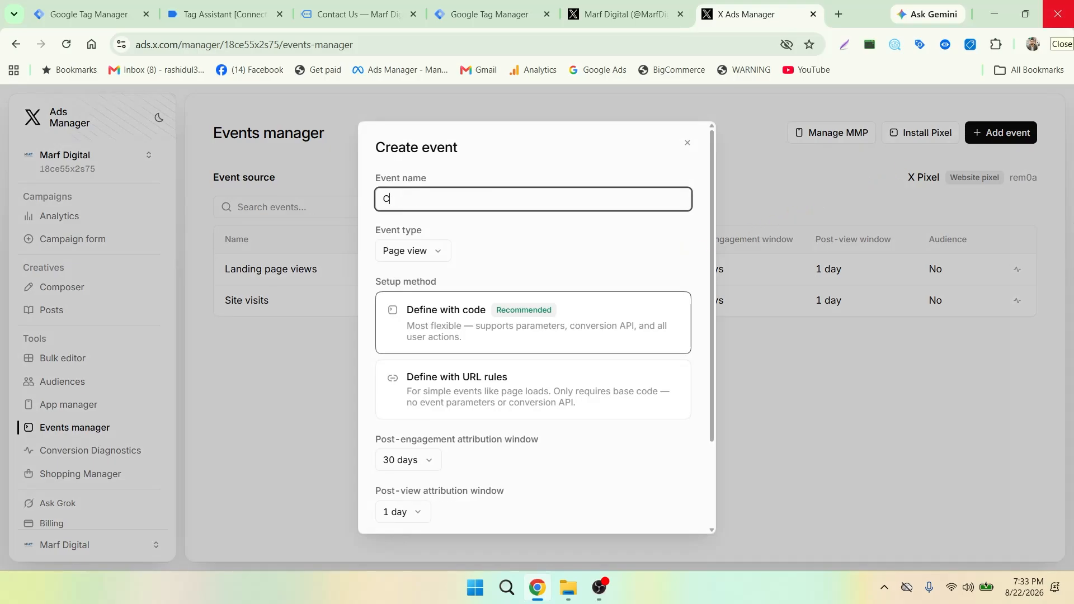
{"action": "key", "text": "BackSpace"}
{"action": "type", "text": "leads"}
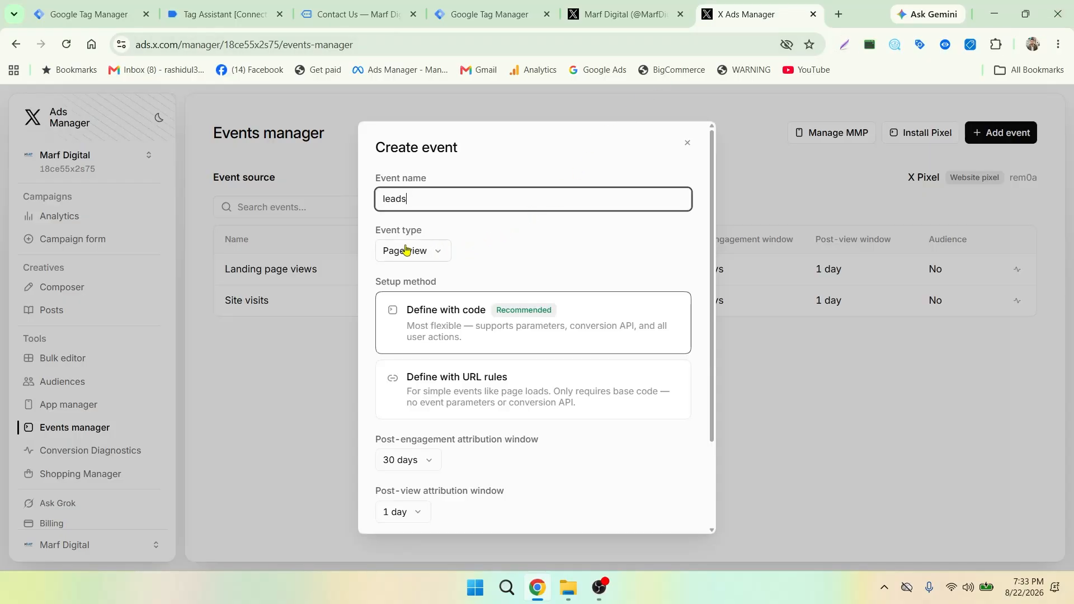
{"action": "left_click", "coordinate": [410, 251]}
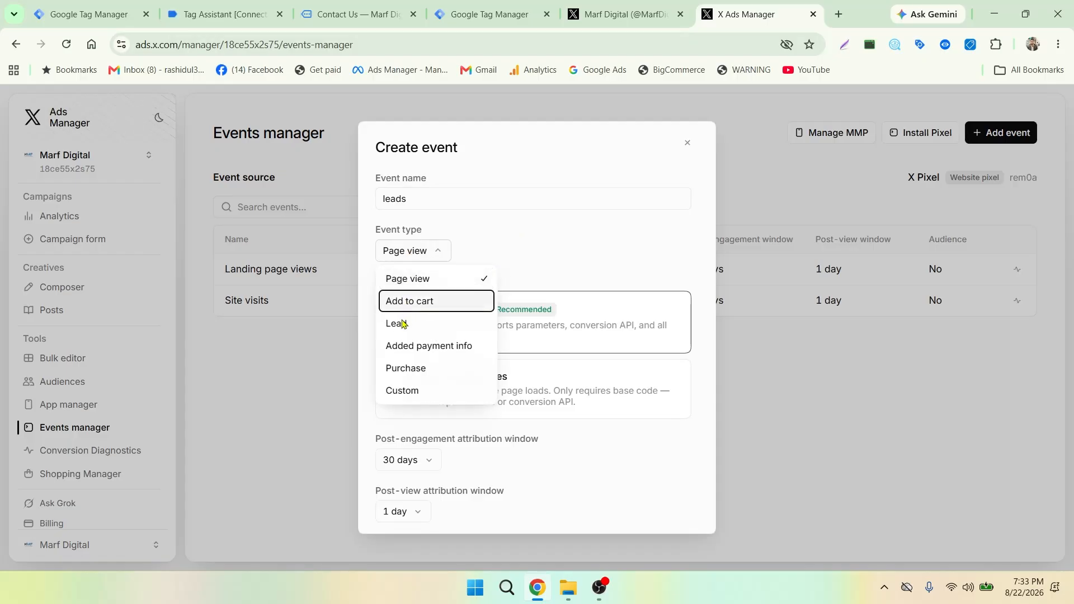
{"action": "left_click", "coordinate": [402, 326]}
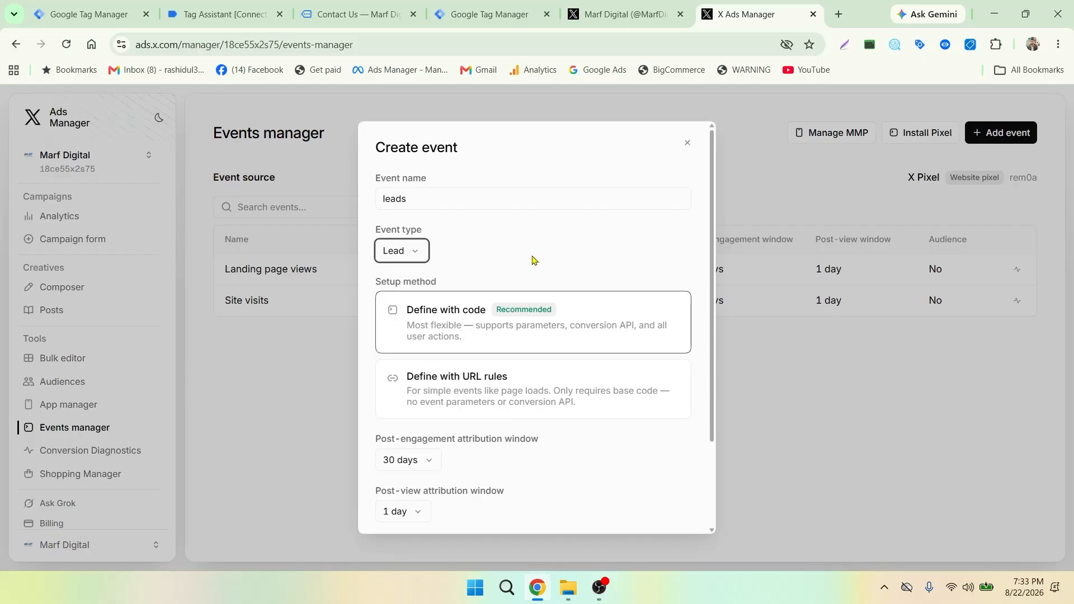
Enable the website activity audience for the leads event and create the event.
{"action": "scroll", "coordinate": [548, 289], "scroll_direction": "down", "scroll_amount": 1}
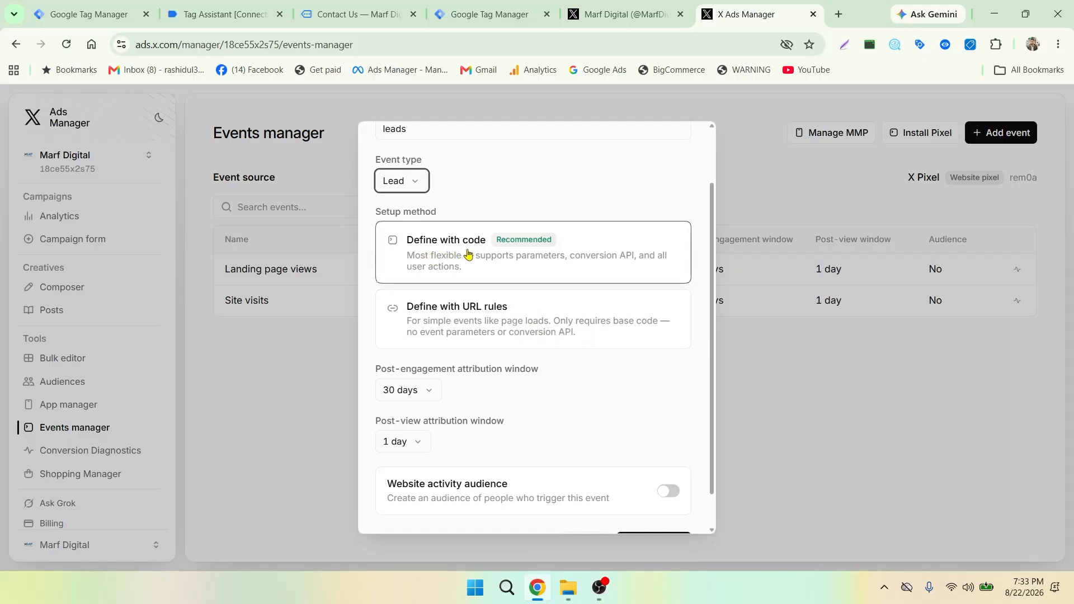
{"action": "scroll", "coordinate": [469, 255], "scroll_direction": "down", "scroll_amount": 2}
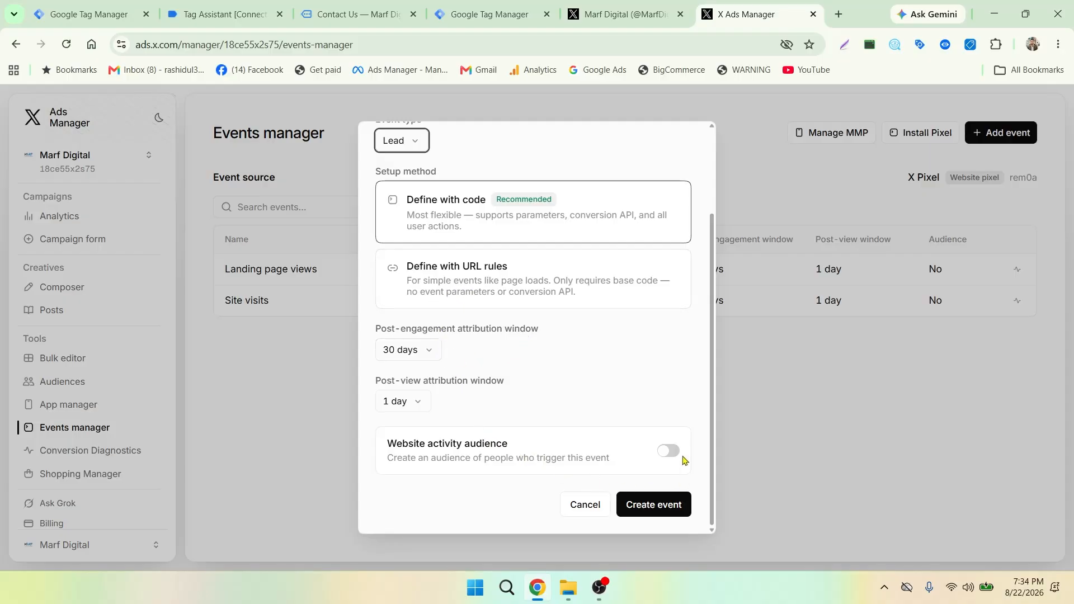
{"action": "left_click", "coordinate": [668, 451]}
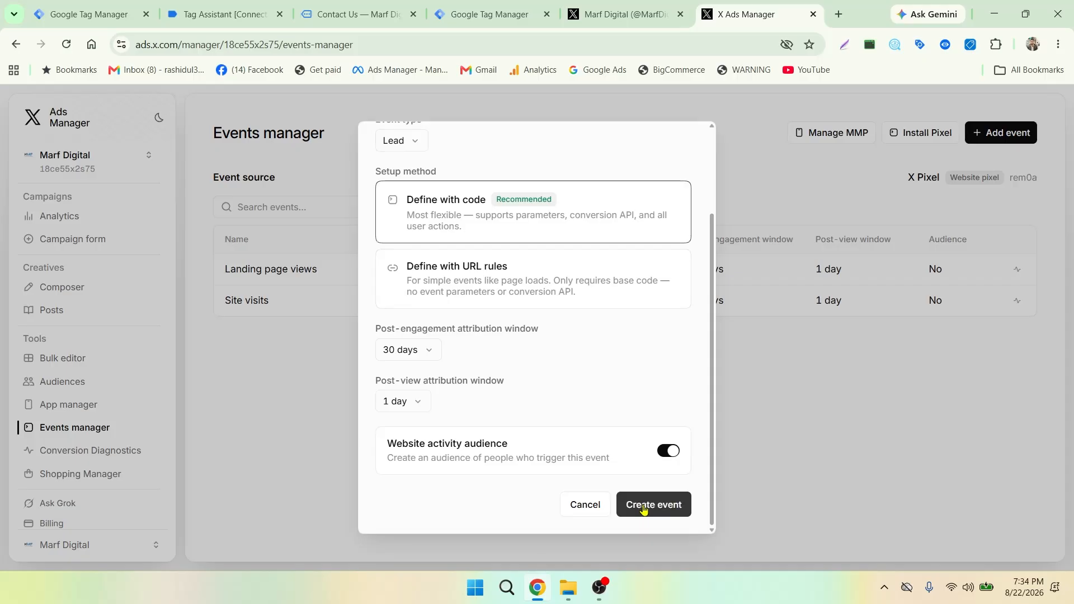
{"action": "left_click", "coordinate": [644, 509]}
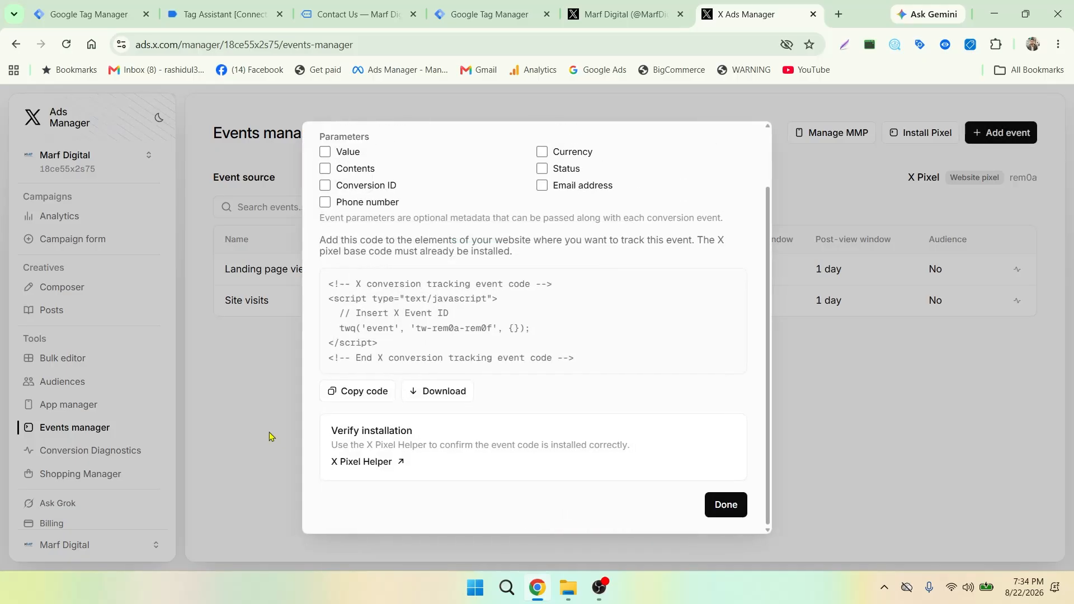
Copy the leads event's tag manager Event ID, tw-rem0a-rem0f, and enter it as the Twitter Event Pixel tag's Event ID in Google Tag Manager.
{"action": "scroll", "coordinate": [520, 314], "scroll_direction": "up", "scroll_amount": 2}
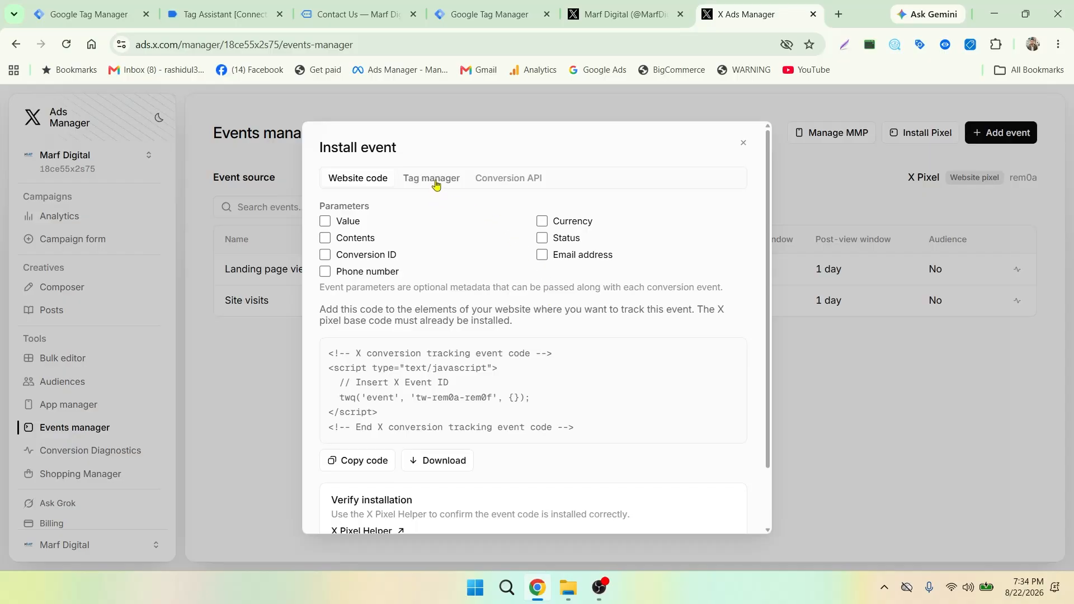
{"action": "left_click", "coordinate": [435, 185]}
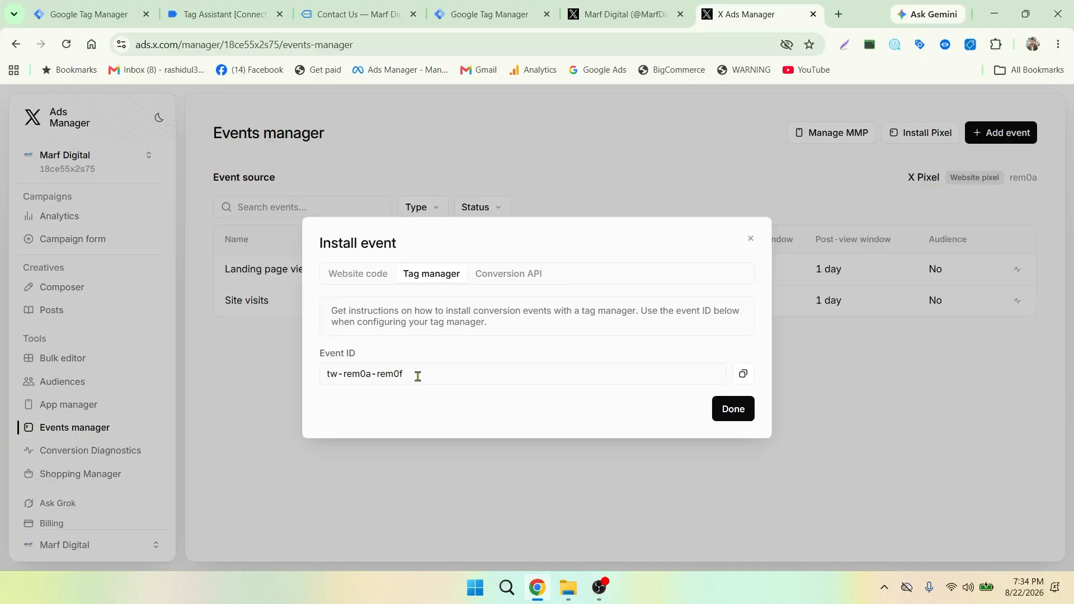
{"action": "left_click", "coordinate": [743, 374]}
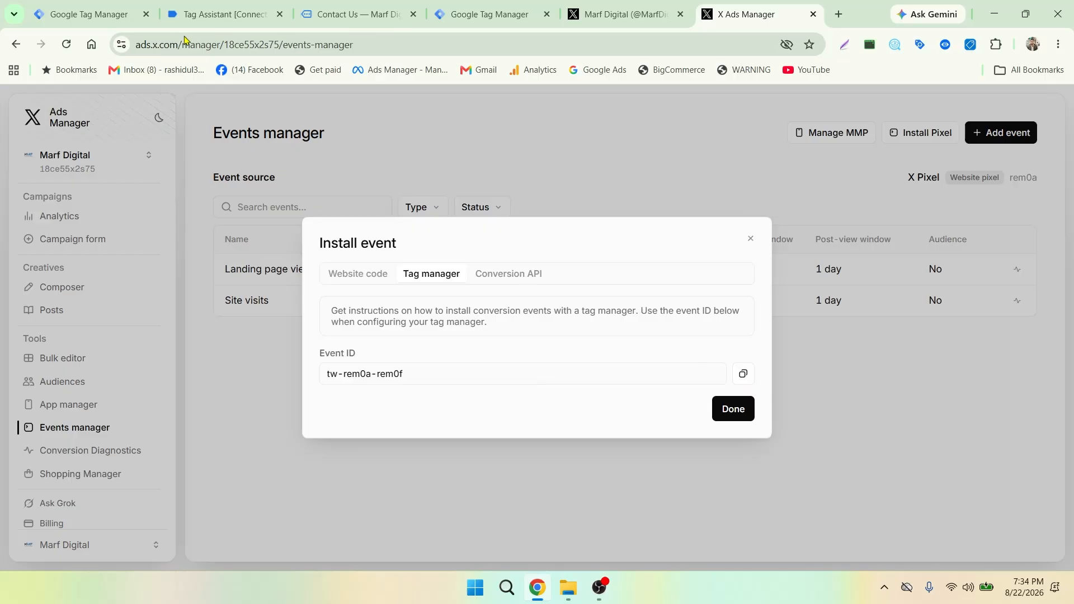
{"action": "left_click", "coordinate": [103, 23]}
{"action": "left_click", "coordinate": [368, 317]}
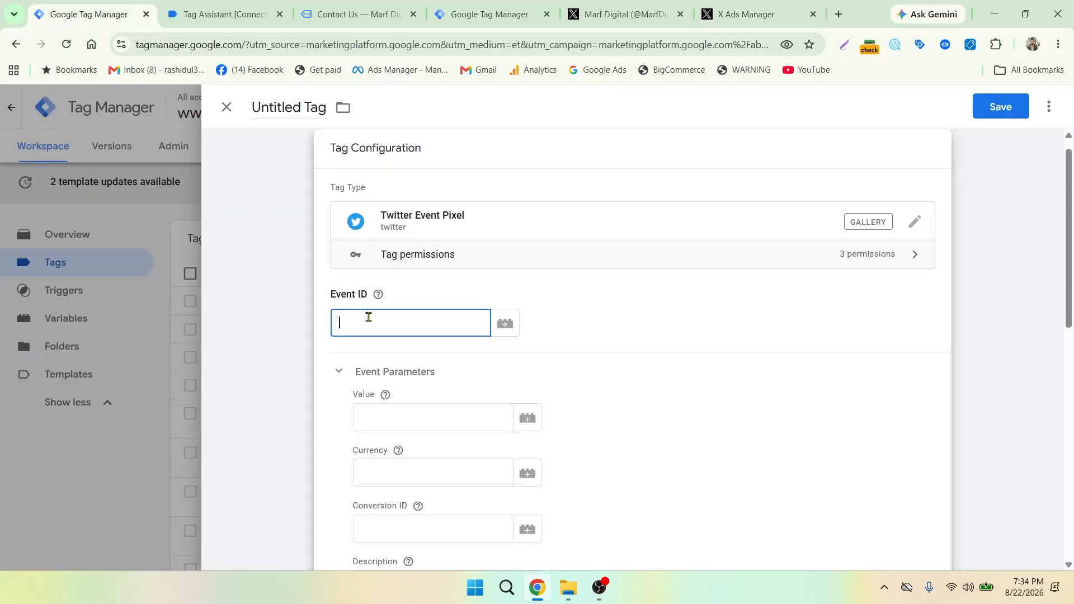
{"action": "key", "text": "ctrl+v"}
Examine the optional event parameters and user parameters available in the Twitter Event Pixel tag's configuration.
{"action": "scroll", "coordinate": [674, 360], "scroll_direction": "down", "scroll_amount": 1}
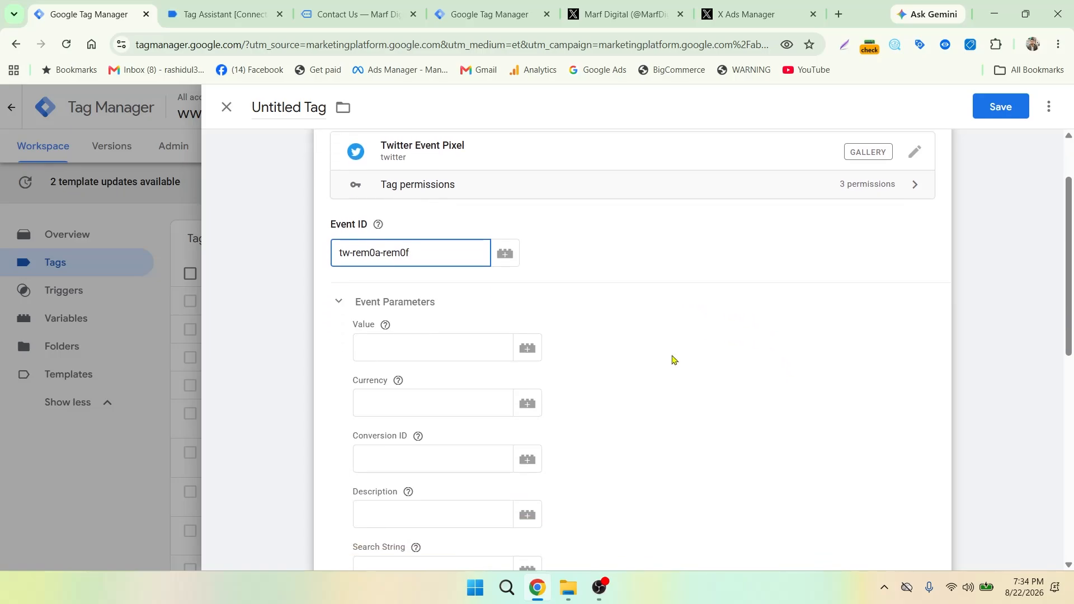
{"action": "scroll", "coordinate": [674, 359], "scroll_direction": "down", "scroll_amount": 2}
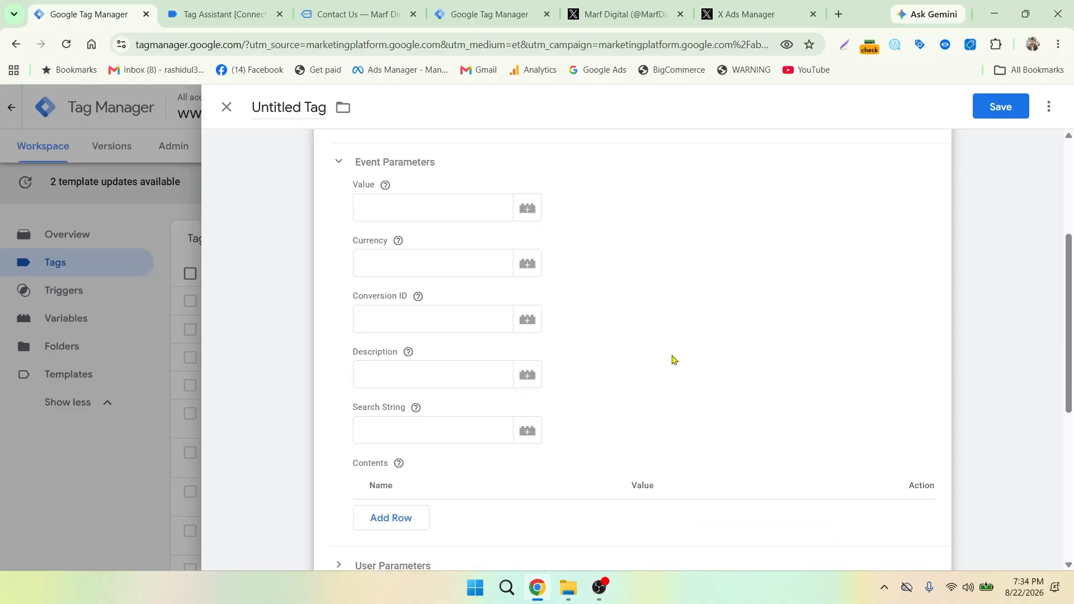
{"action": "scroll", "coordinate": [666, 361], "scroll_direction": "down", "scroll_amount": 5}
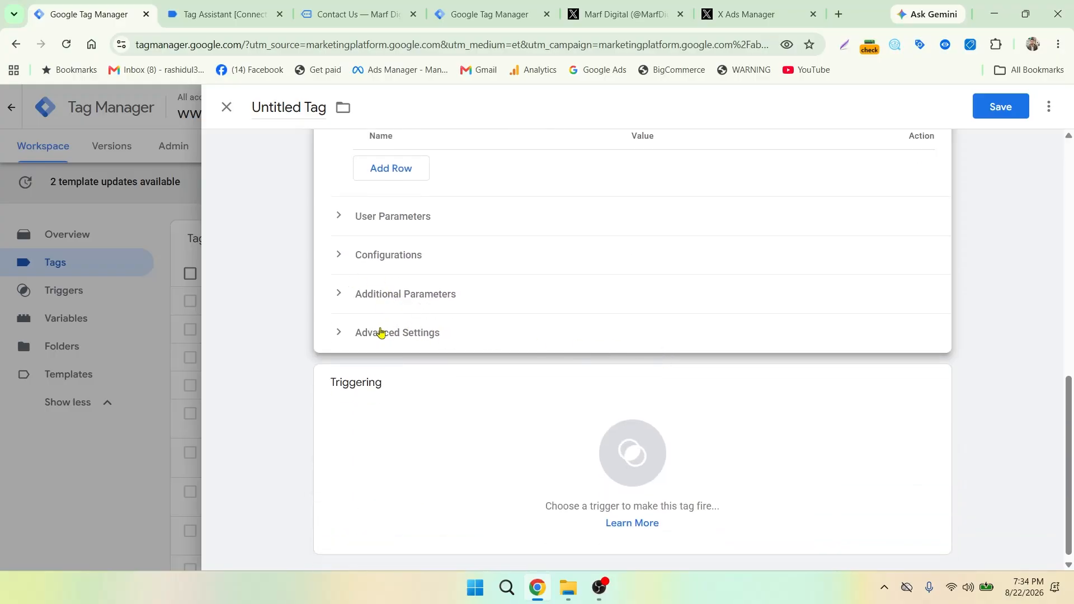
{"action": "scroll", "coordinate": [386, 331], "scroll_direction": "up", "scroll_amount": 1}
{"action": "scroll", "coordinate": [387, 331], "scroll_direction": "up", "scroll_amount": 5}
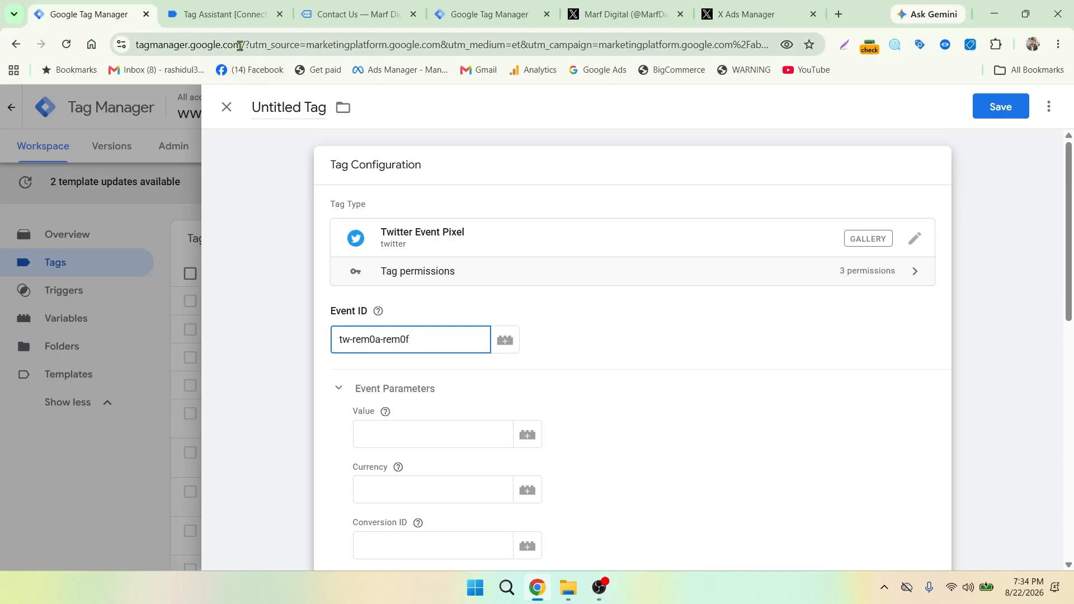
{"action": "scroll", "coordinate": [651, 334], "scroll_direction": "down", "scroll_amount": 1}
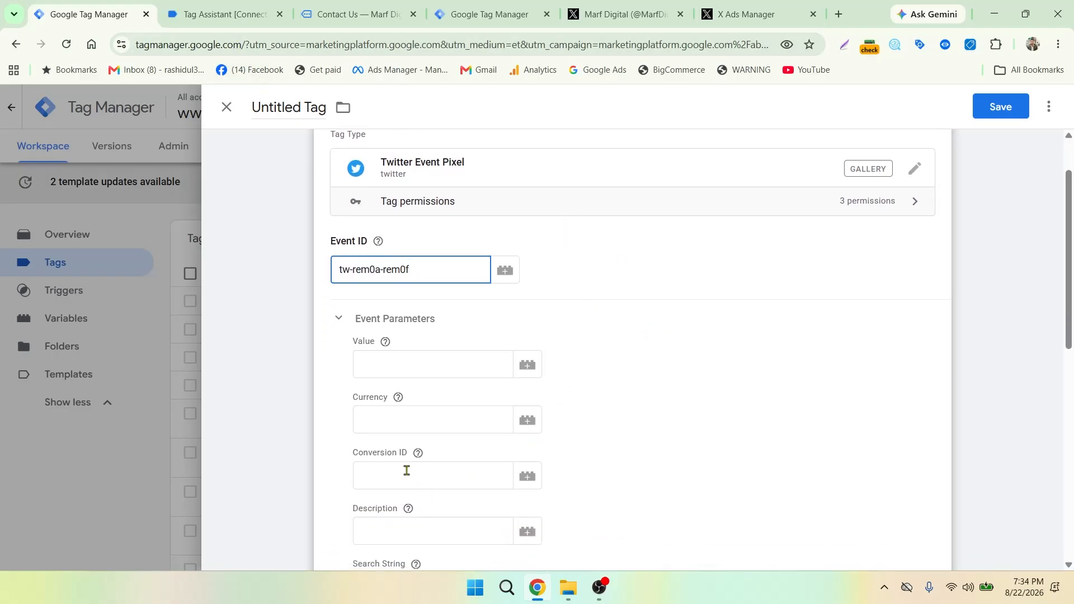
{"action": "left_click", "coordinate": [420, 455]}
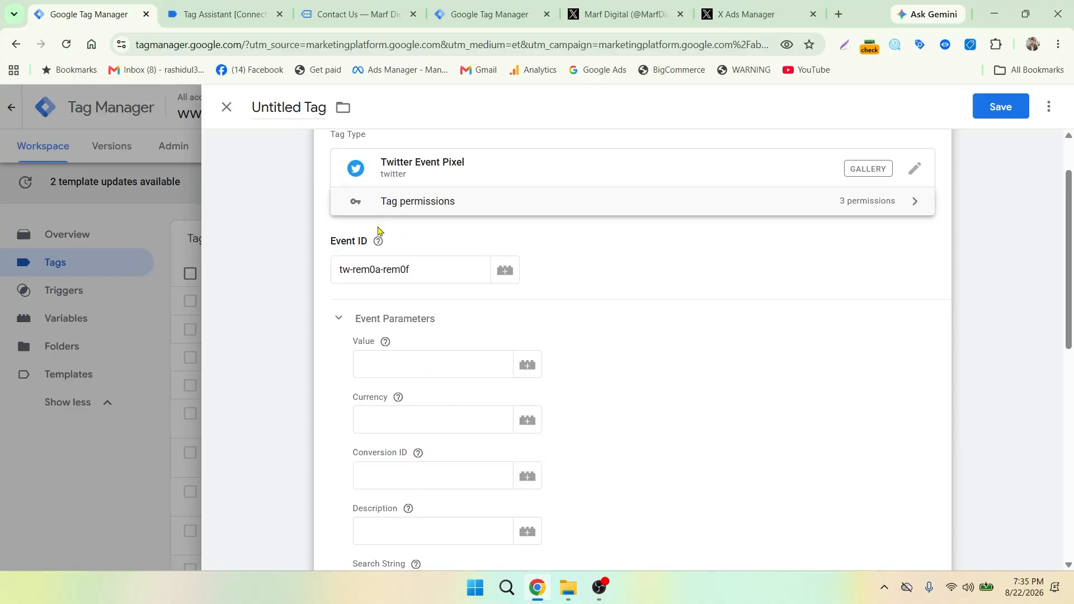
{"action": "mouse_move", "coordinate": [422, 461]}
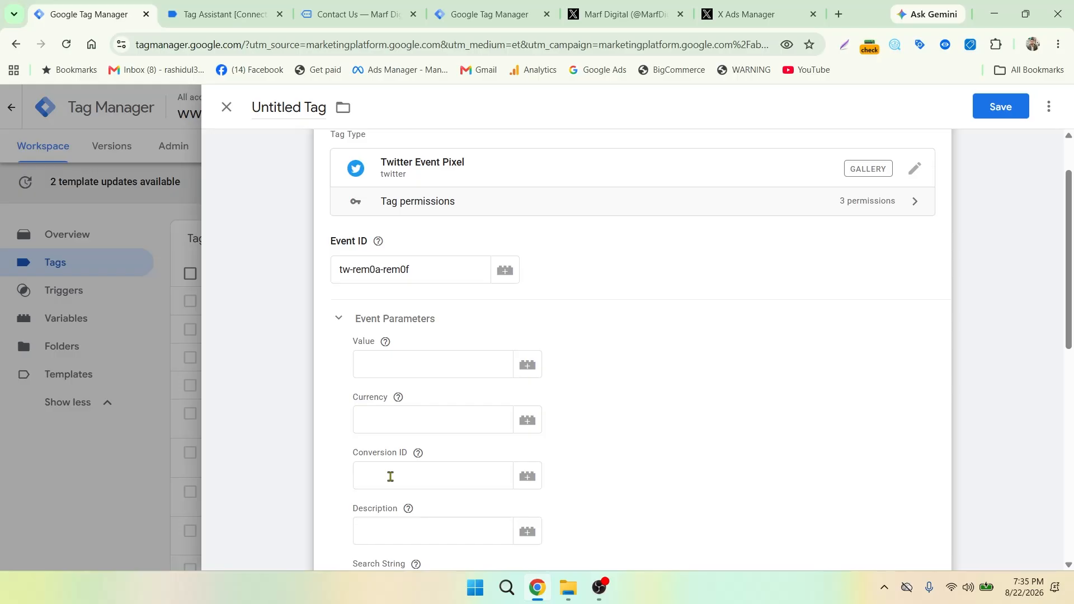
{"action": "scroll", "coordinate": [378, 386], "scroll_direction": "down", "scroll_amount": 8}
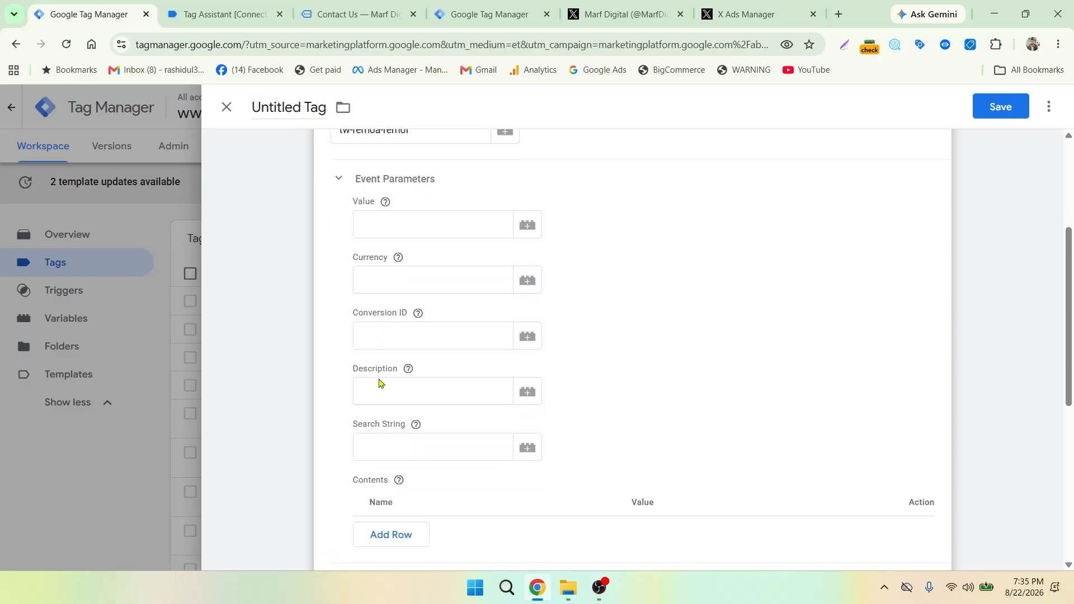
{"action": "scroll", "coordinate": [379, 383], "scroll_direction": "down", "scroll_amount": 1}
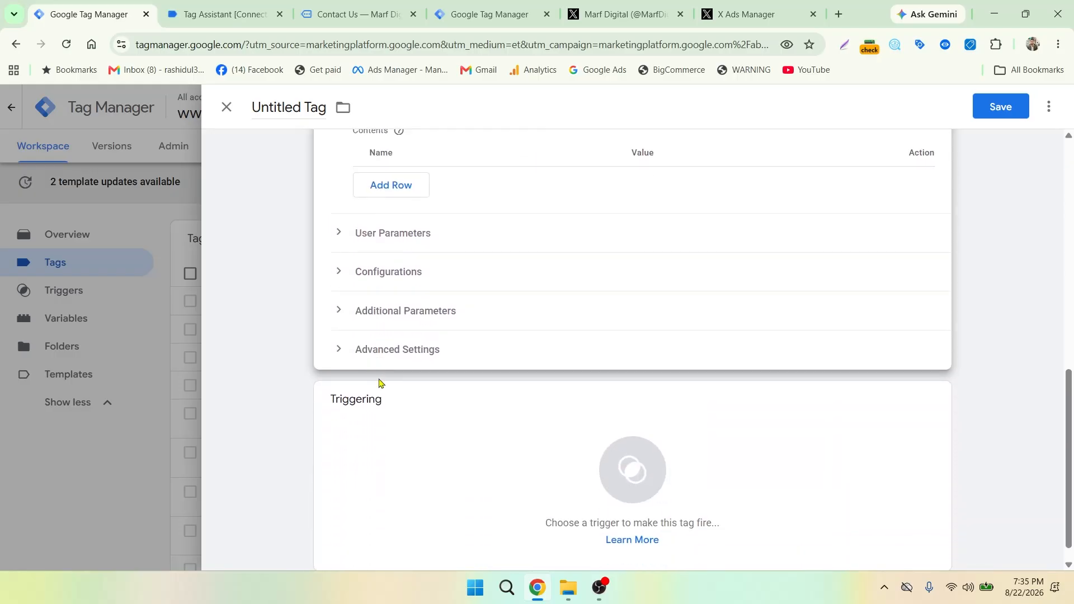
{"action": "left_click", "coordinate": [338, 233]}
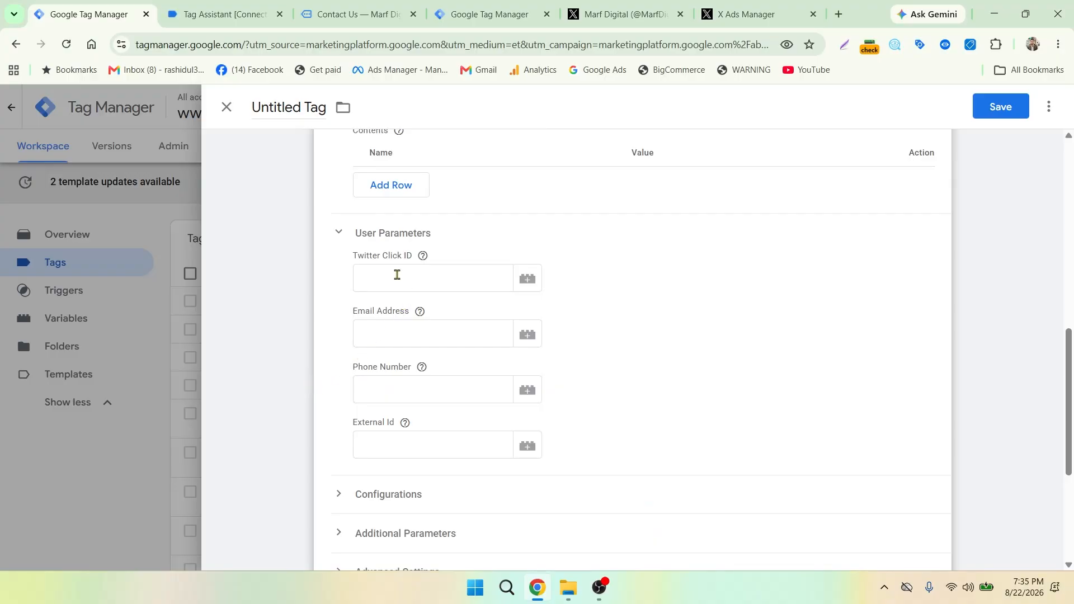
{"action": "mouse_move", "coordinate": [423, 261]}
{"action": "scroll", "coordinate": [426, 423], "scroll_direction": "down", "scroll_amount": 4}
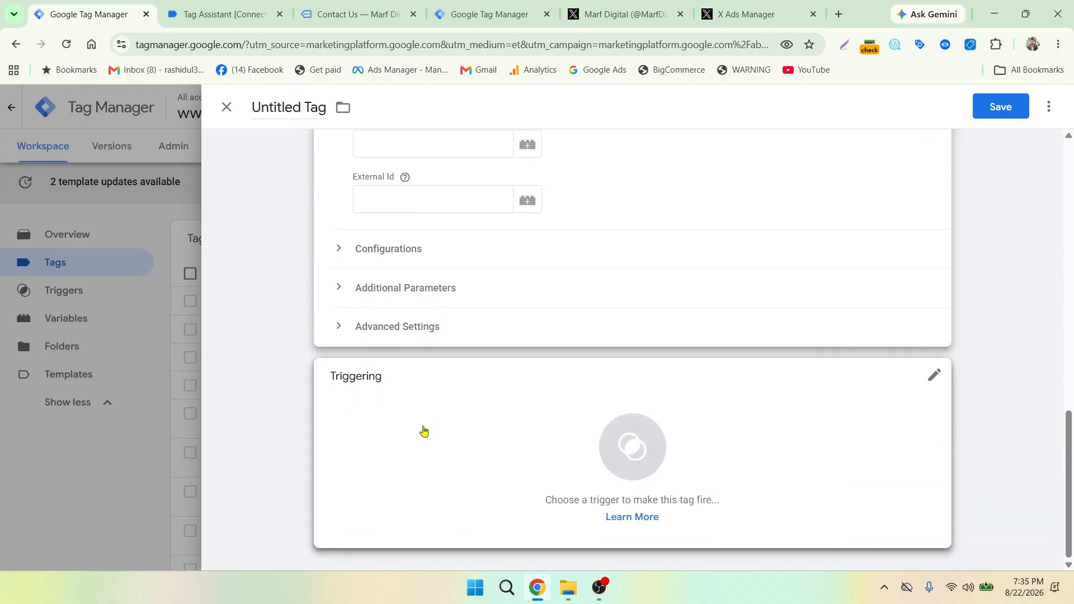
{"action": "scroll", "coordinate": [423, 430], "scroll_direction": "up", "scroll_amount": 10}
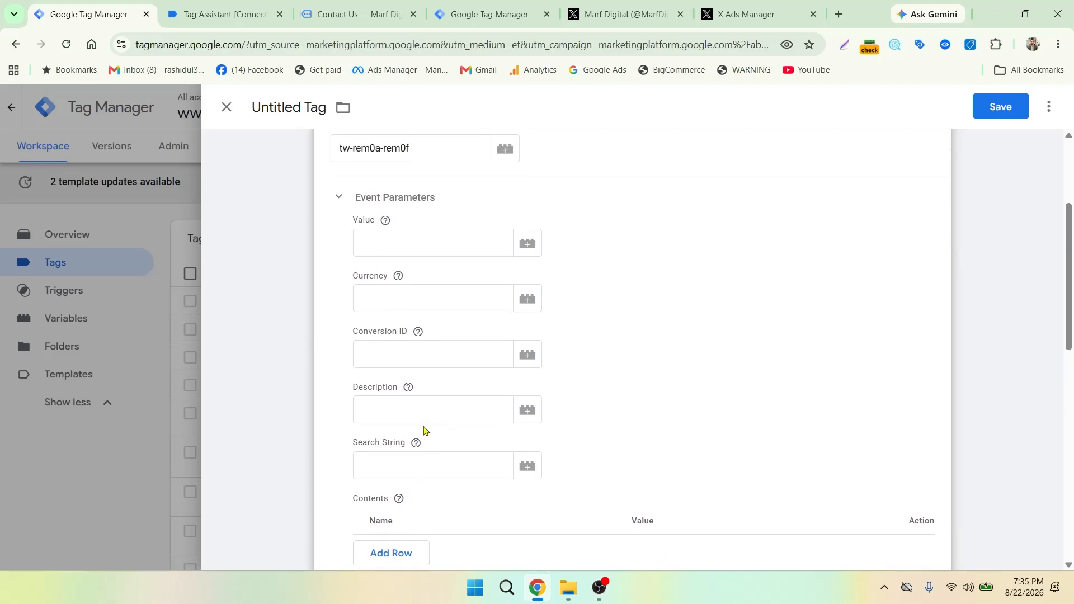
{"action": "scroll", "coordinate": [424, 434], "scroll_direction": "down", "scroll_amount": 10}
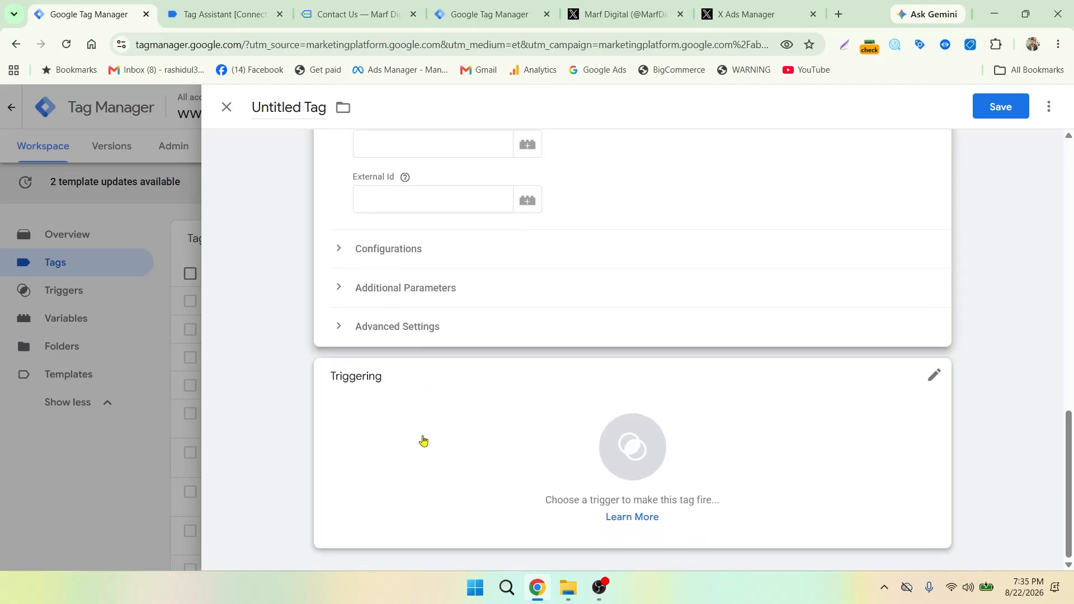
Open the tag's trigger selection and check the Form Submit event's variables in Tag Assistant for the event name and Form ID.
{"action": "left_click", "coordinate": [423, 442]}
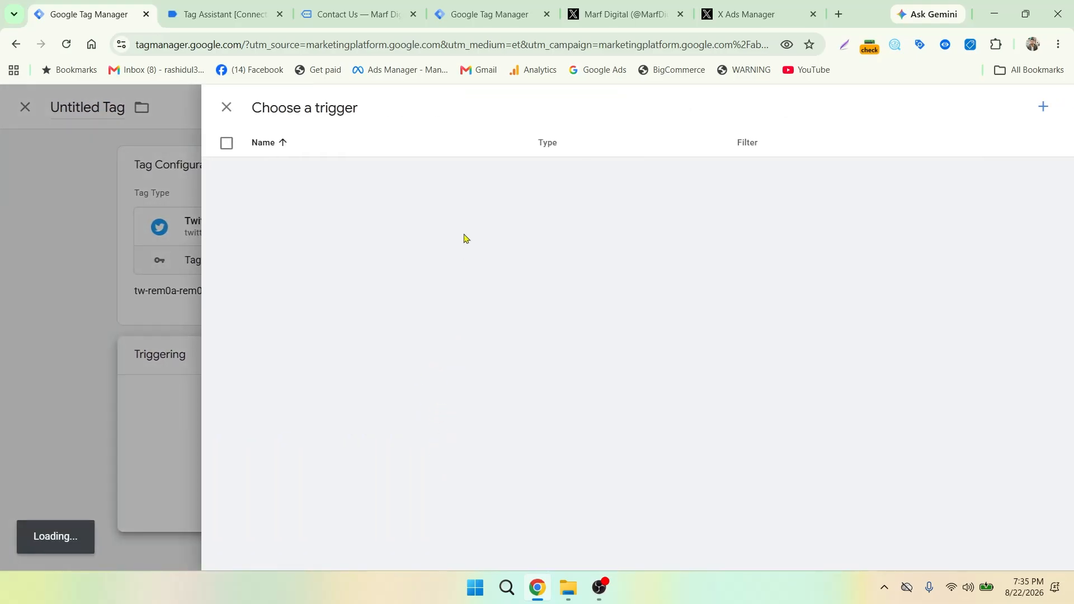
{"action": "left_click", "coordinate": [241, 14]}
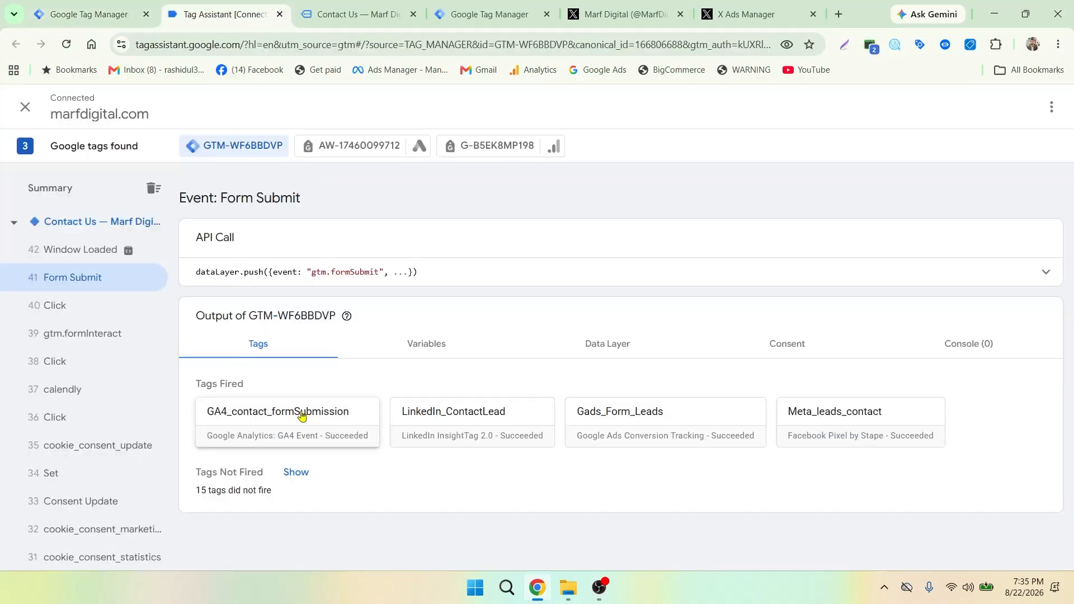
{"action": "left_click", "coordinate": [420, 351]}
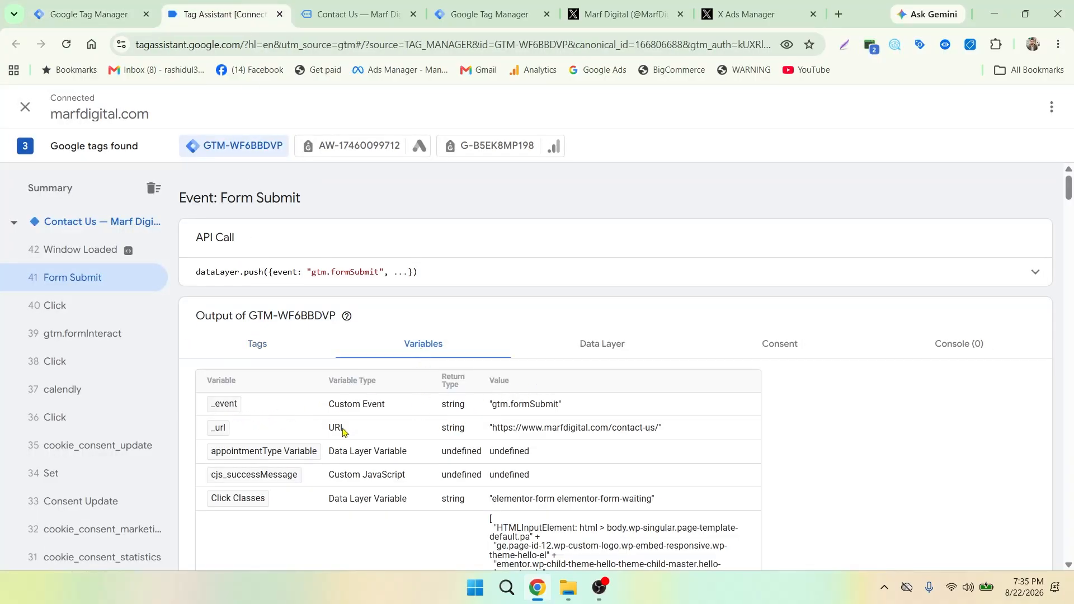
{"action": "left_click_drag", "start_coordinate": [492, 412], "coordinate": [563, 414]}
{"action": "scroll", "coordinate": [540, 423], "scroll_direction": "down", "scroll_amount": 8}
{"action": "scroll", "coordinate": [522, 442], "scroll_direction": "down", "scroll_amount": 20}
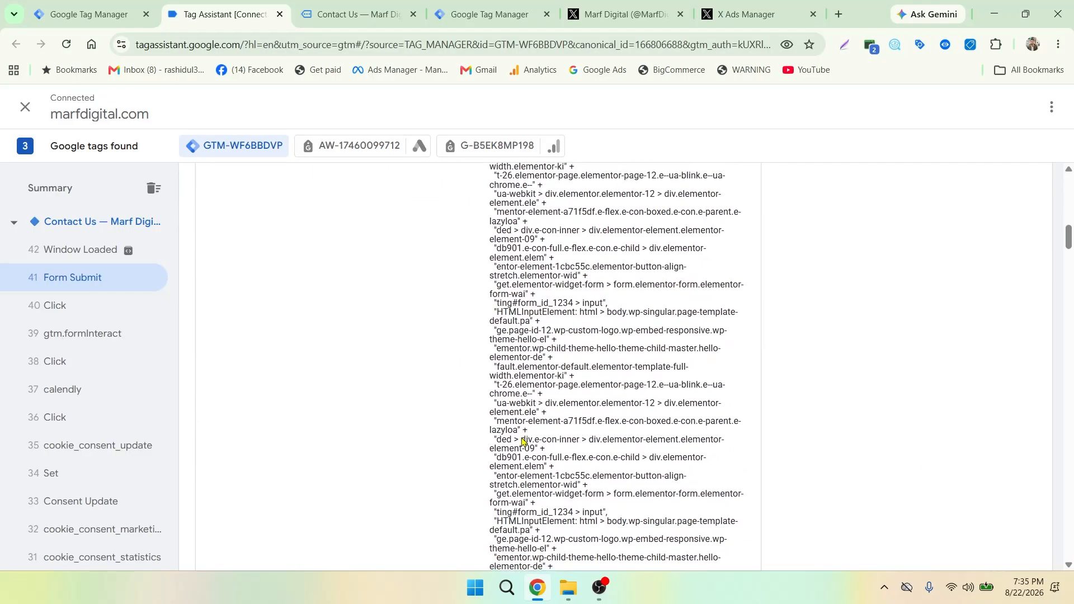
{"action": "scroll", "coordinate": [522, 441], "scroll_direction": "down", "scroll_amount": 4}
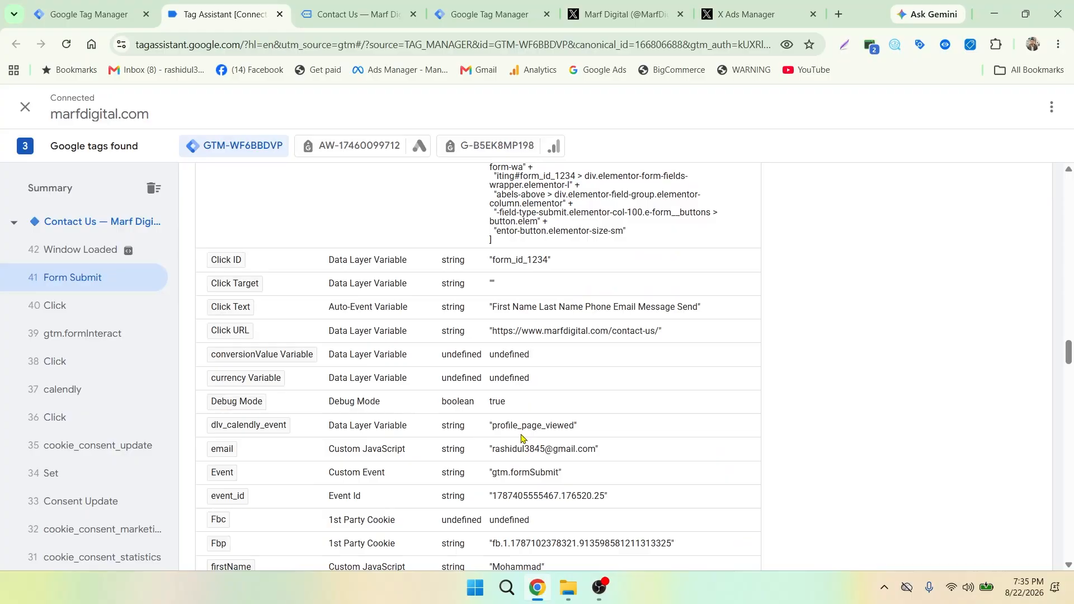
{"action": "scroll", "coordinate": [250, 317], "scroll_direction": "down", "scroll_amount": 1}
{"action": "scroll", "coordinate": [252, 318], "scroll_direction": "down", "scroll_amount": 3}
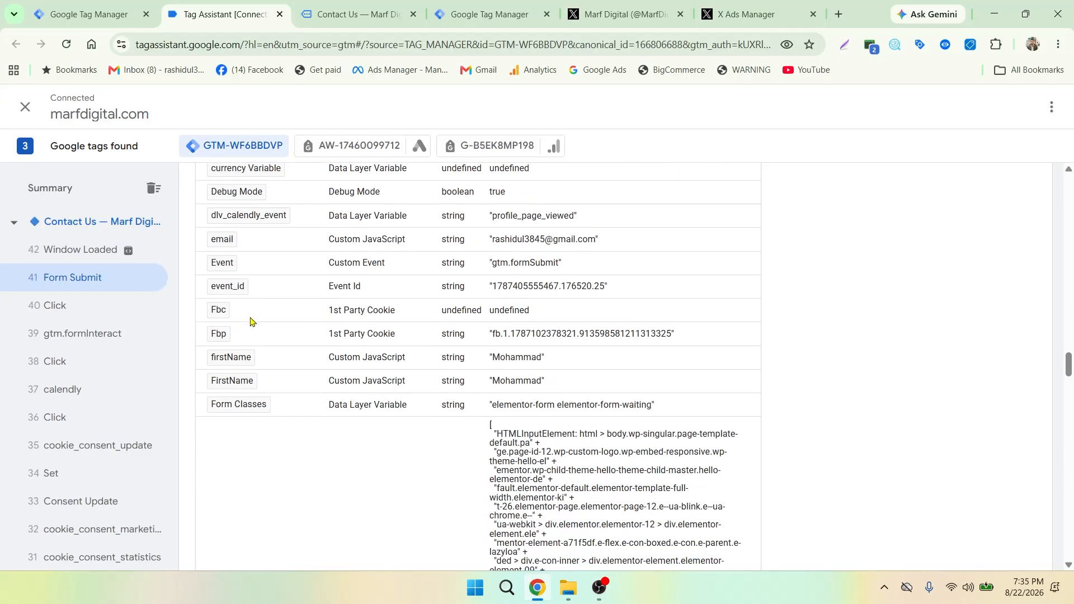
{"action": "scroll", "coordinate": [310, 327], "scroll_direction": "down", "scroll_amount": 10}
{"action": "scroll", "coordinate": [308, 327], "scroll_direction": "down", "scroll_amount": 15}
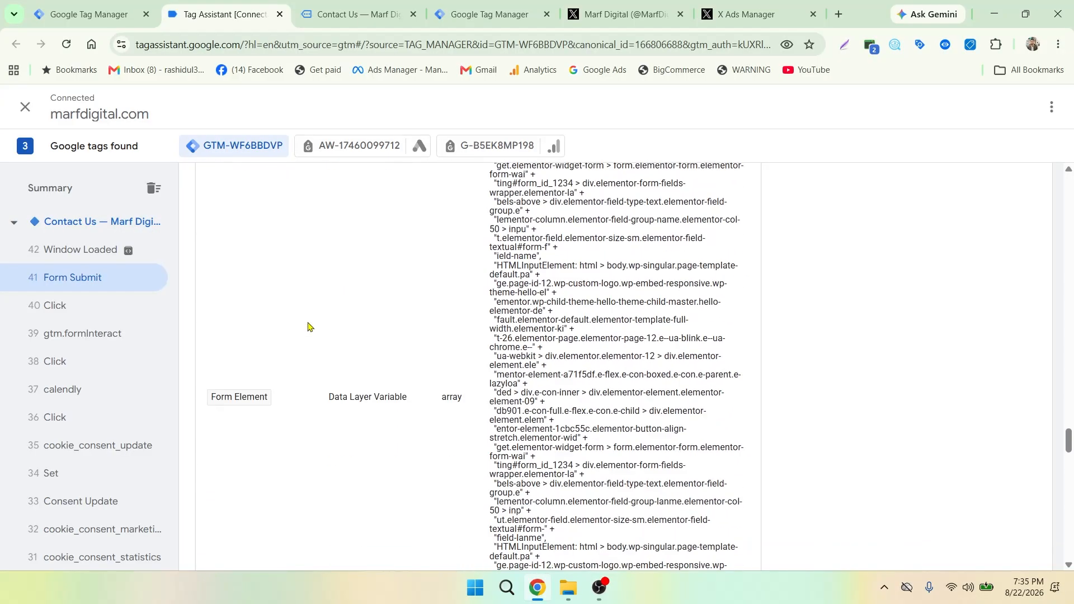
{"action": "scroll", "coordinate": [308, 327], "scroll_direction": "down", "scroll_amount": 3}
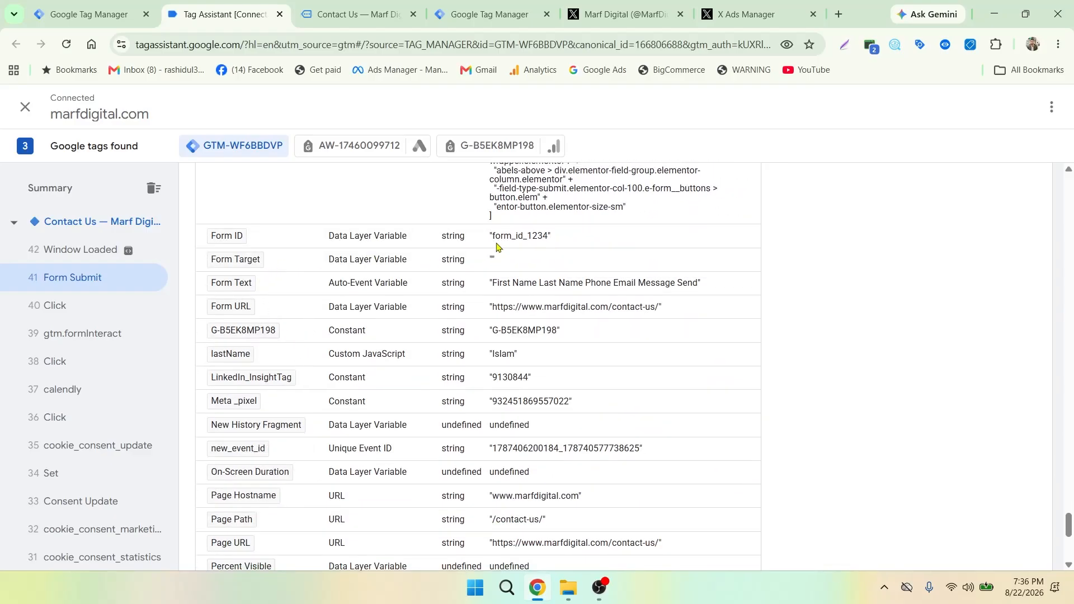
{"action": "left_click_drag", "start_coordinate": [493, 241], "coordinate": [548, 245]}
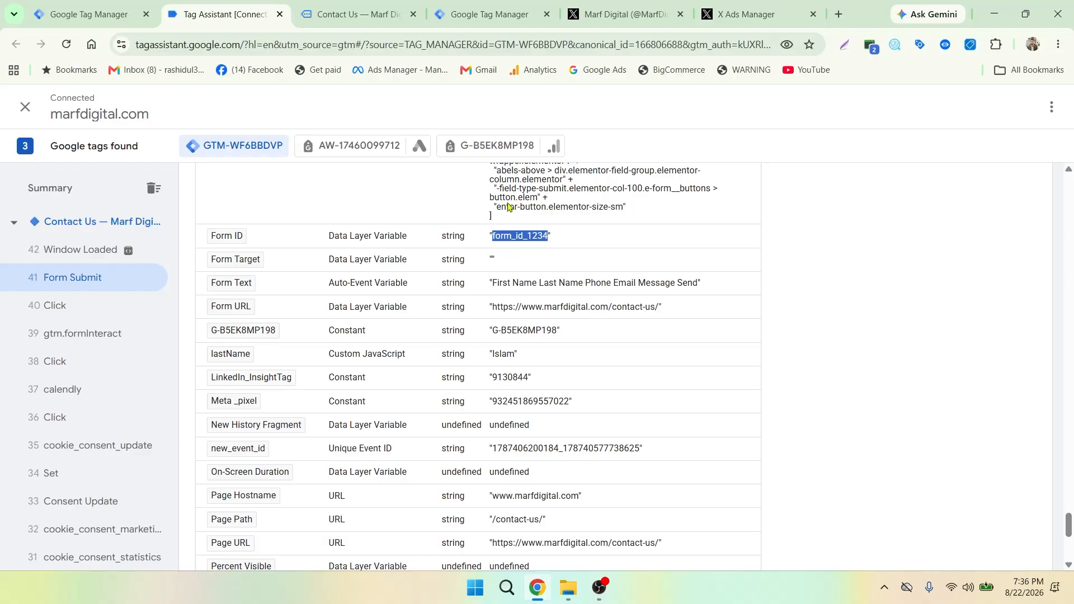
Return to the tag's trigger selection in Google Tag Manager and start a new trigger of type Custom Event.
{"action": "left_click", "coordinate": [363, 14]}
{"action": "left_click", "coordinate": [495, 13]}
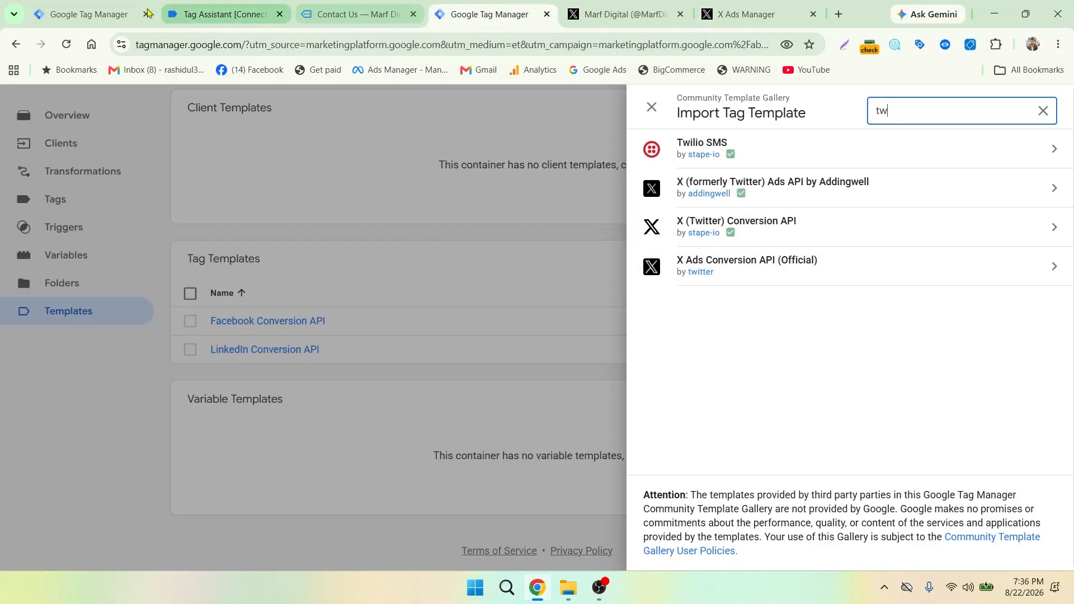
{"action": "left_click", "coordinate": [70, 9]}
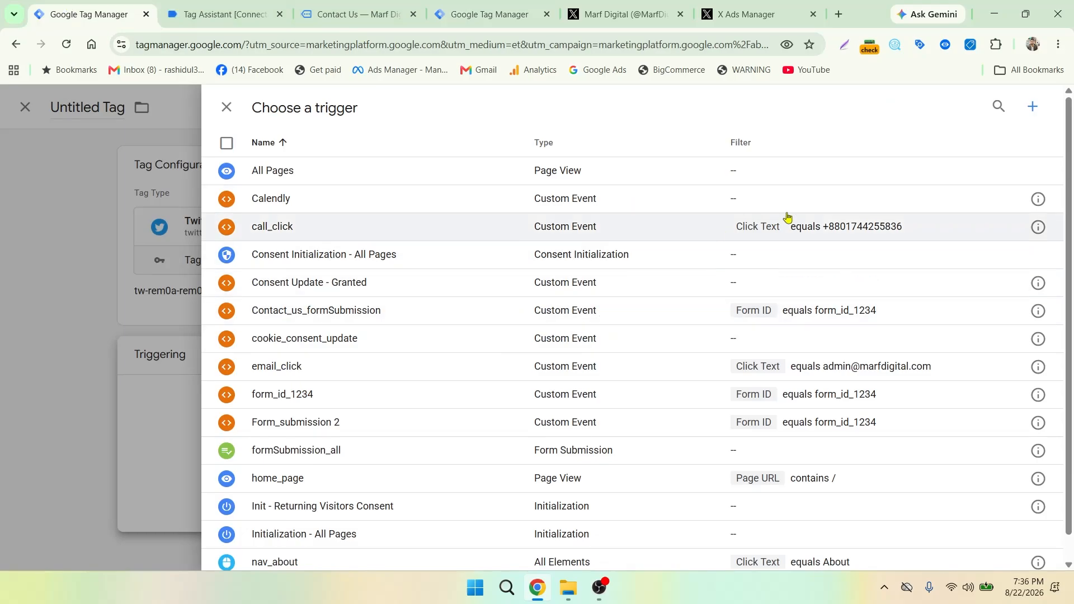
{"action": "left_click", "coordinate": [1033, 107]}
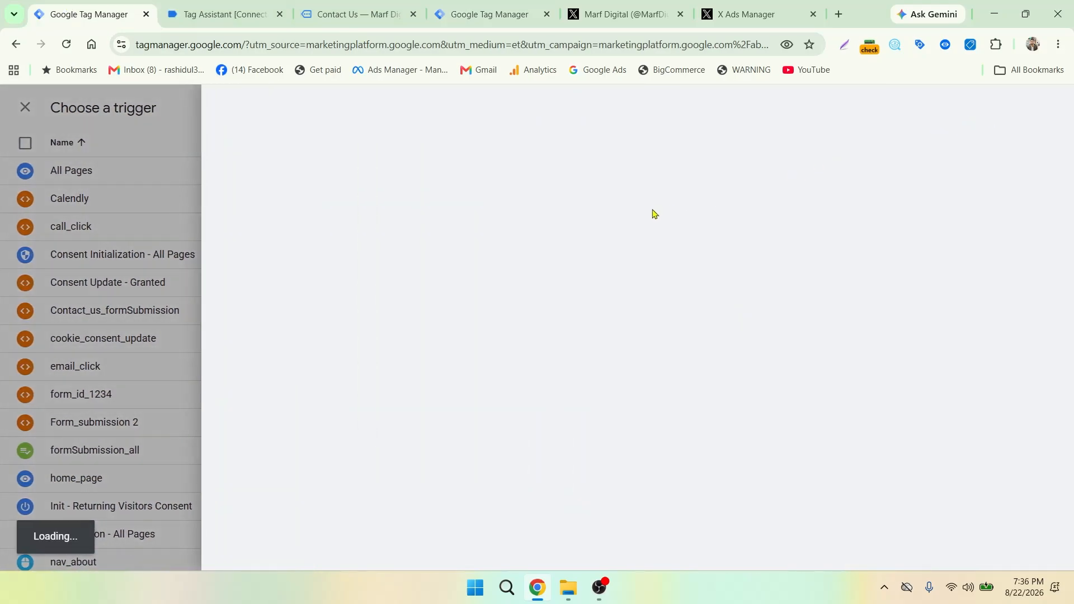
{"action": "left_click", "coordinate": [835, 287]}
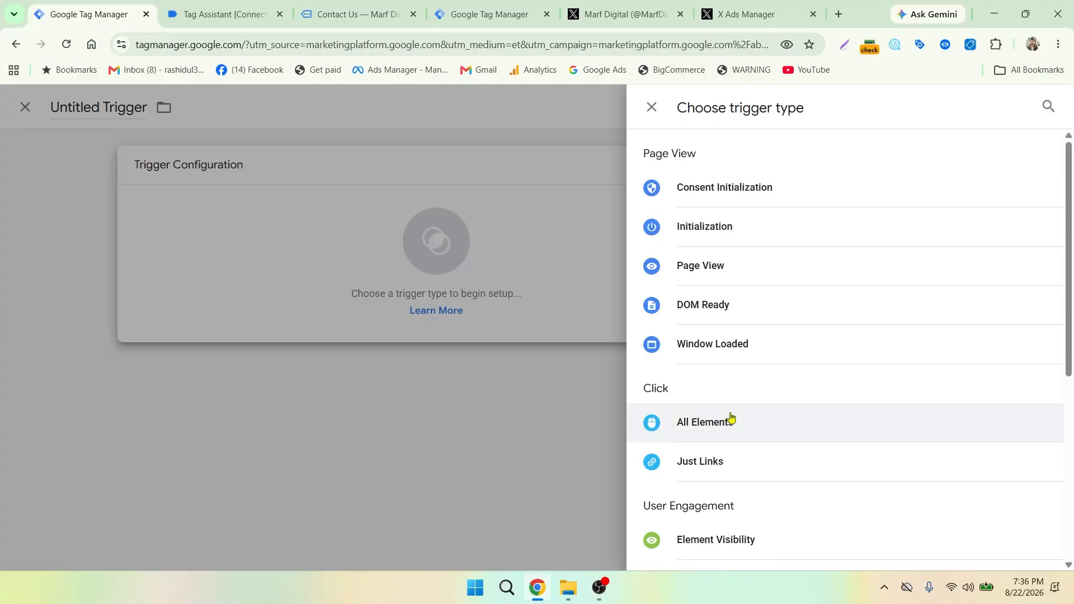
{"action": "scroll", "coordinate": [730, 419], "scroll_direction": "down", "scroll_amount": 5}
{"action": "left_click", "coordinate": [721, 464]}
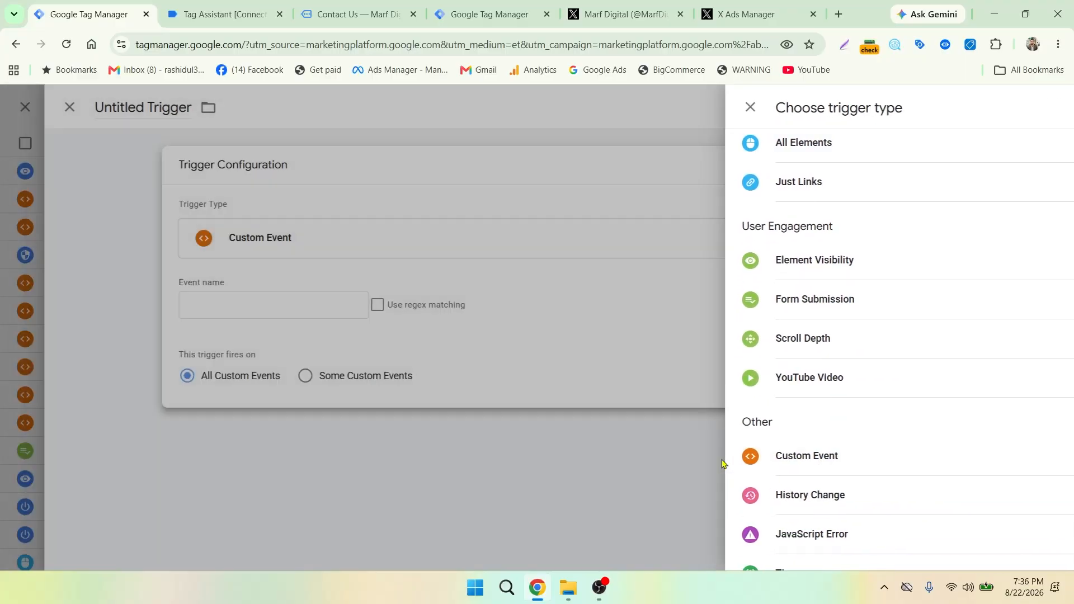
Copy the gtm.formSubmit event name from the Form Submit variables in Tag Assistant and enter it as the new custom event trigger's event name.
{"action": "left_click", "coordinate": [392, 294]}
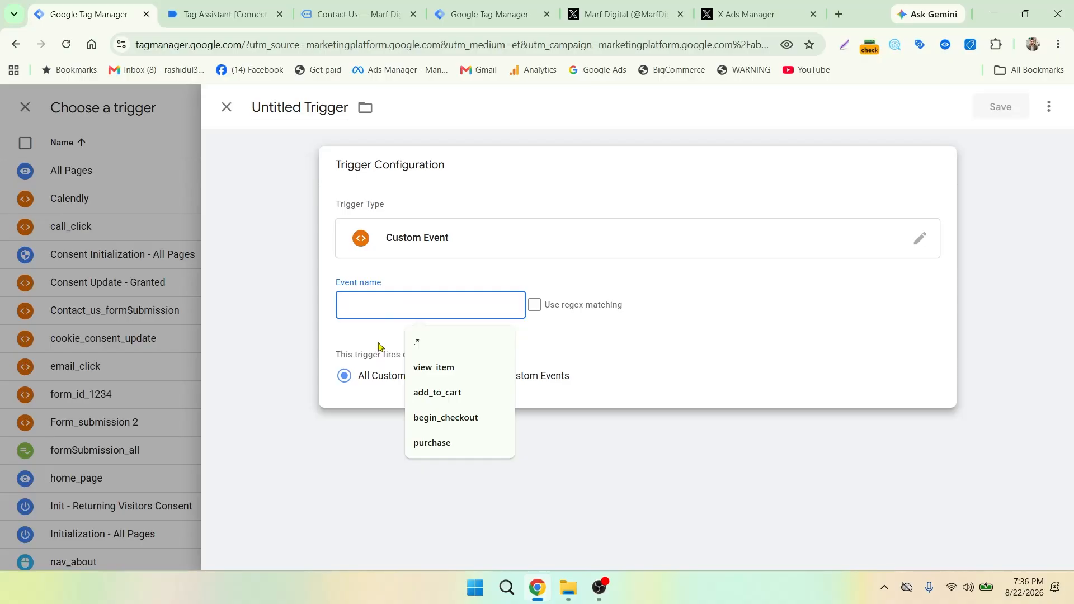
{"action": "type", "text": "form"}
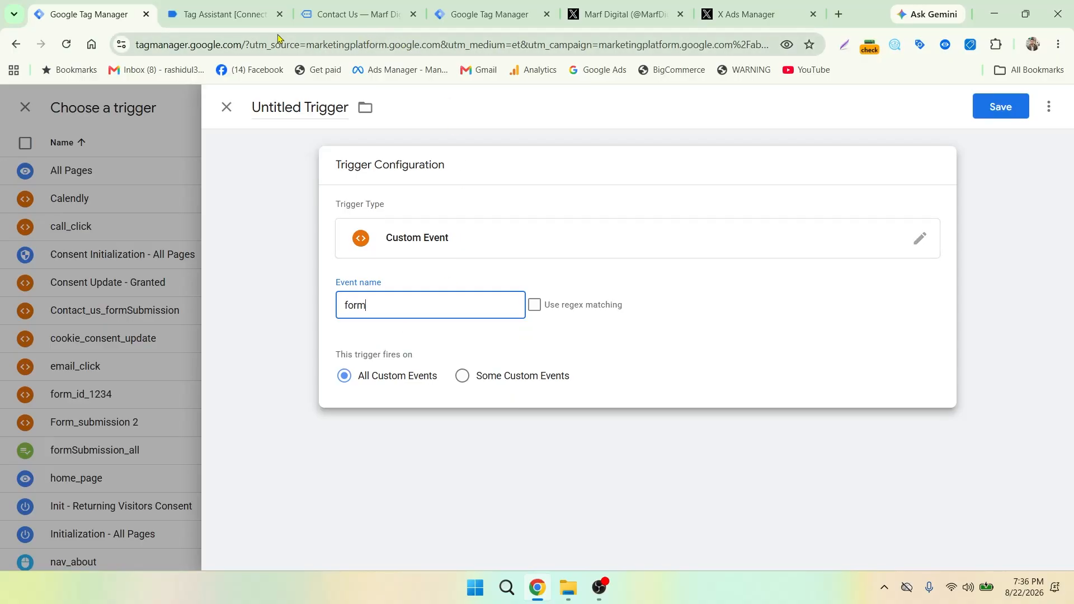
{"action": "left_click", "coordinate": [336, 14]}
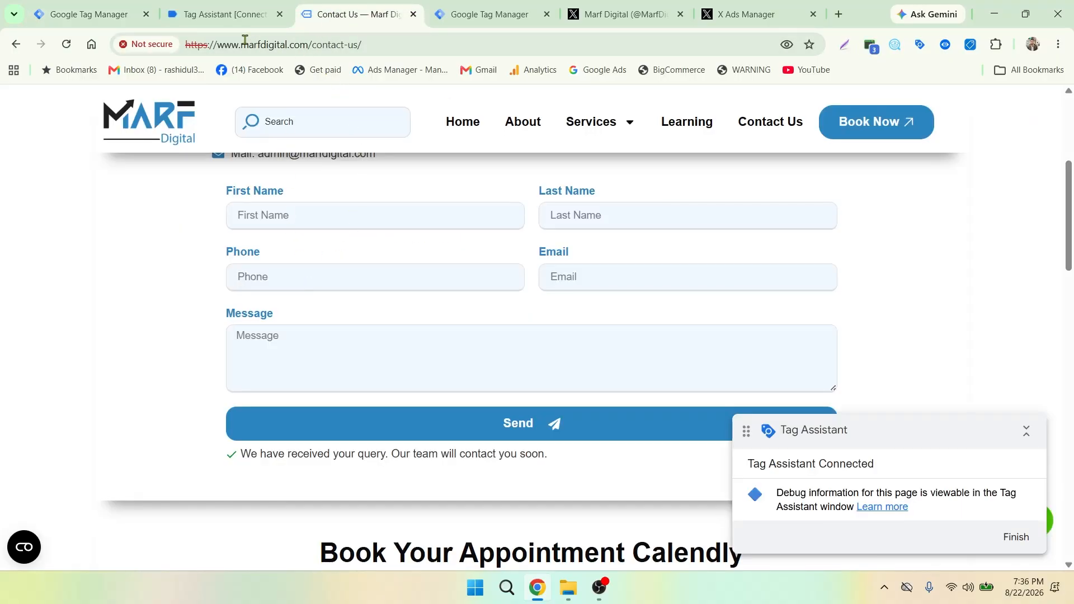
{"action": "left_click", "coordinate": [194, 17]}
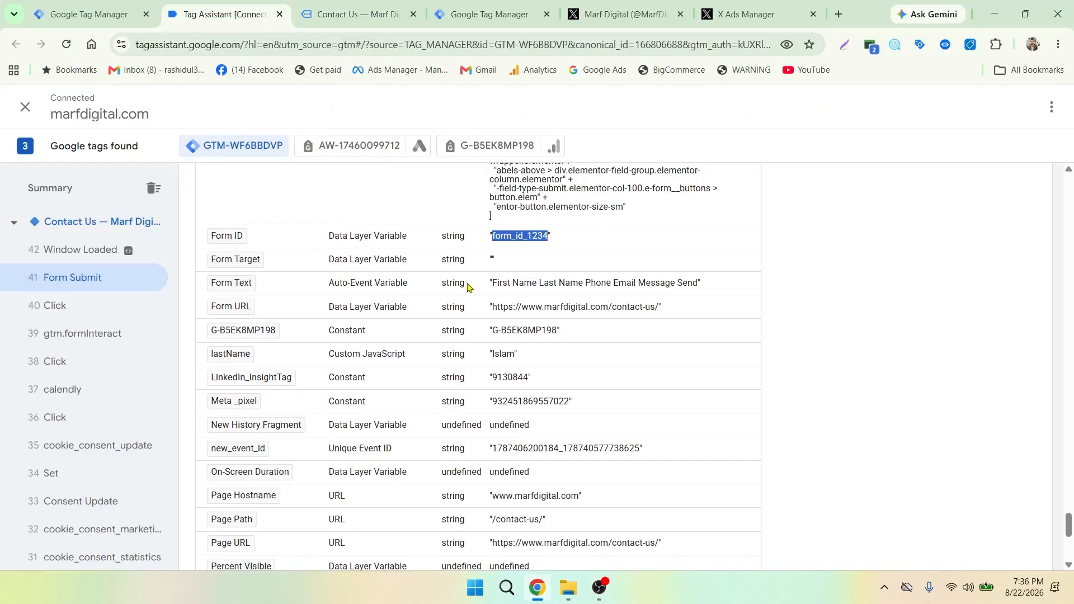
{"action": "scroll", "coordinate": [589, 253], "scroll_direction": "up", "scroll_amount": 10}
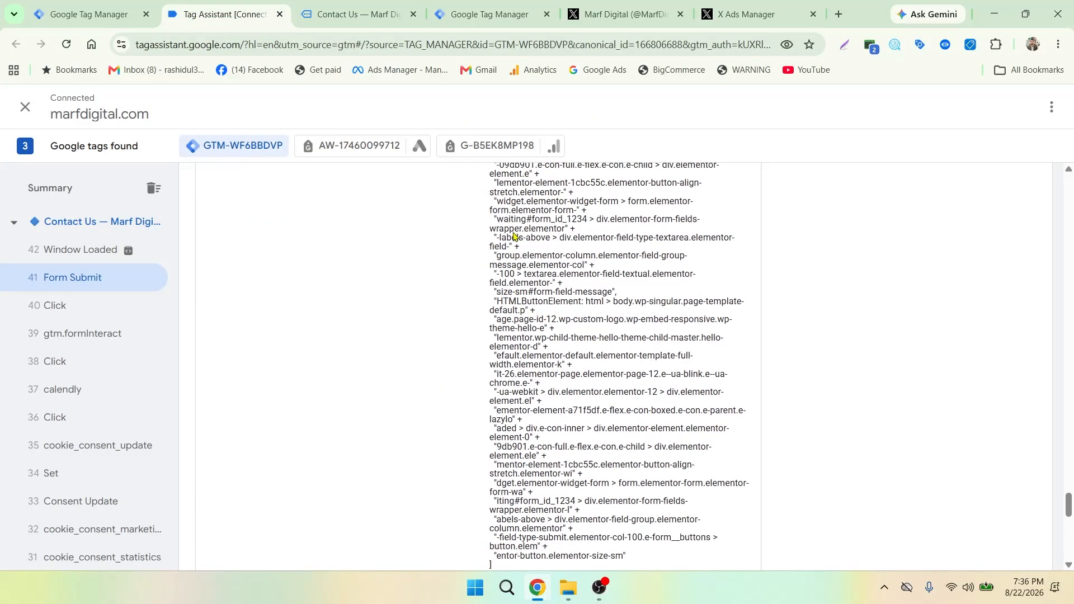
{"action": "scroll", "coordinate": [589, 253], "scroll_direction": "up", "scroll_amount": 15}
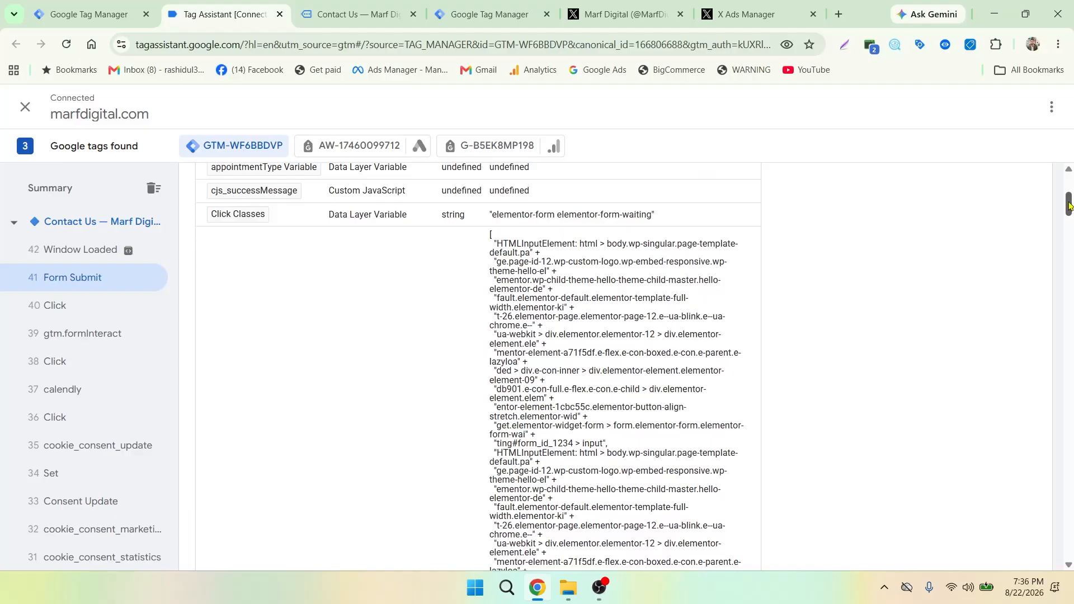
{"action": "left_click", "coordinate": [613, 352]}
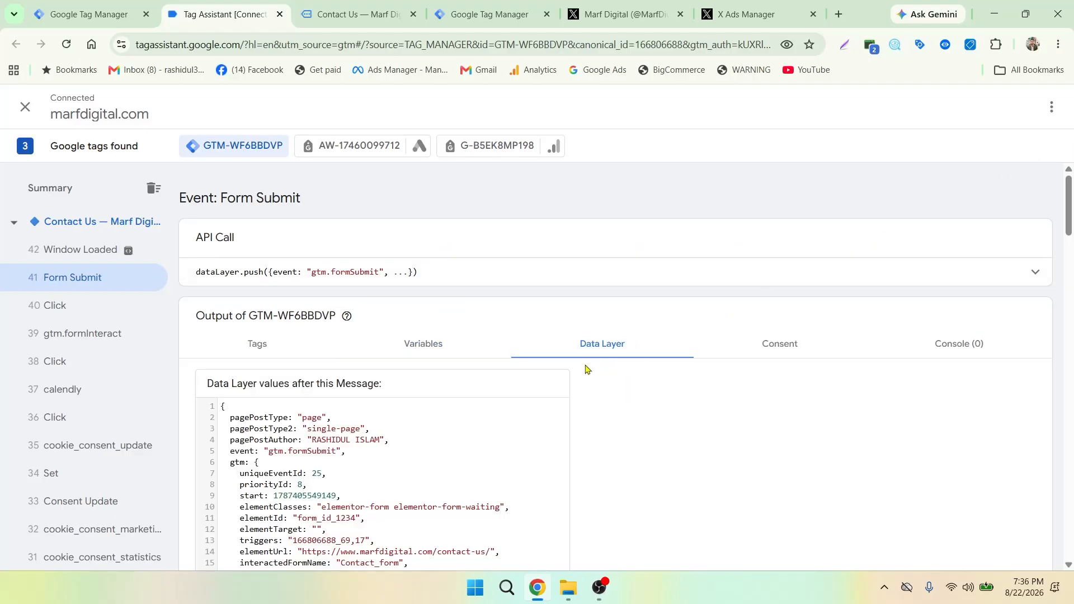
{"action": "left_click", "coordinate": [423, 351]}
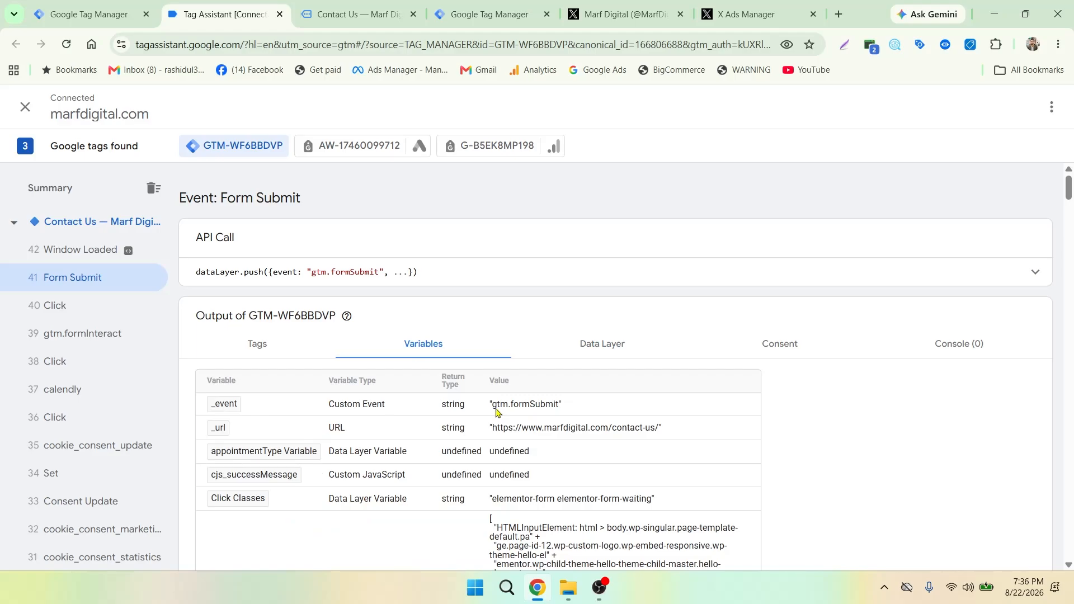
{"action": "left_click_drag", "start_coordinate": [496, 411], "coordinate": [557, 412]}
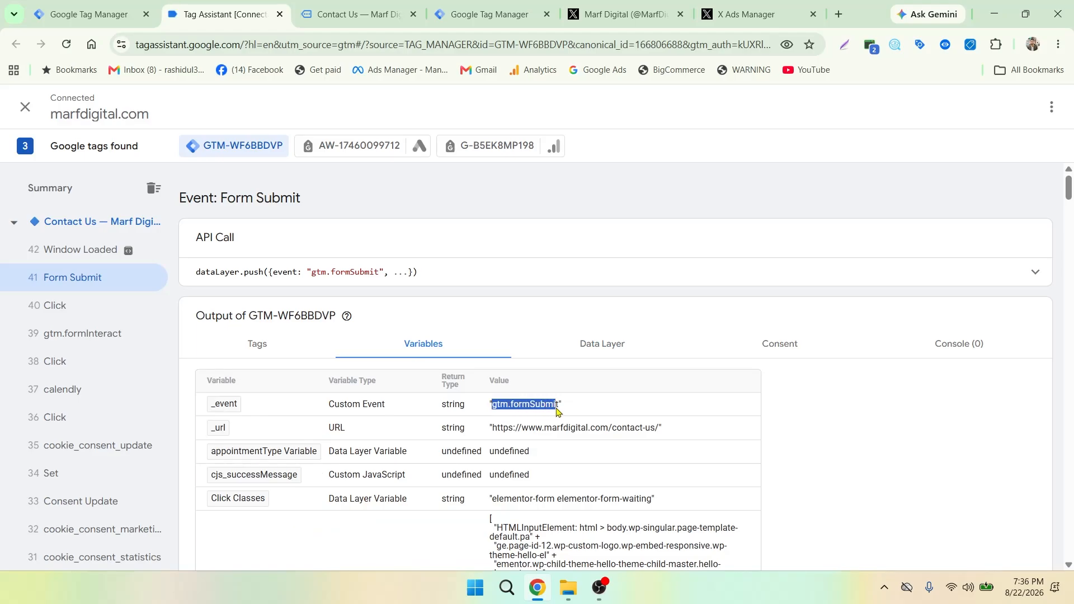
{"action": "right_click", "coordinate": [549, 411]}
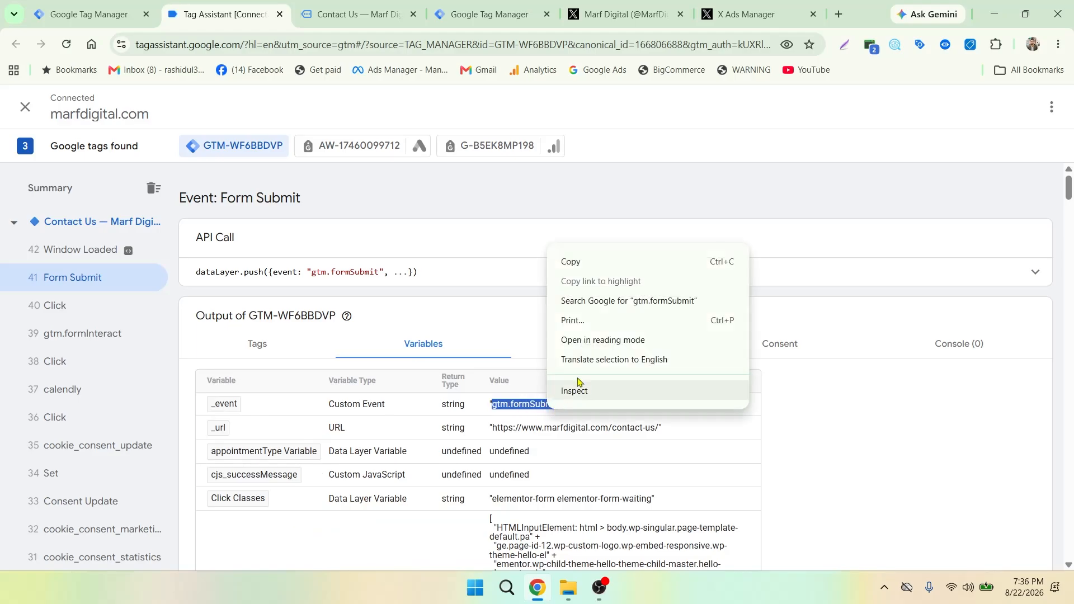
{"action": "left_click", "coordinate": [588, 264]}
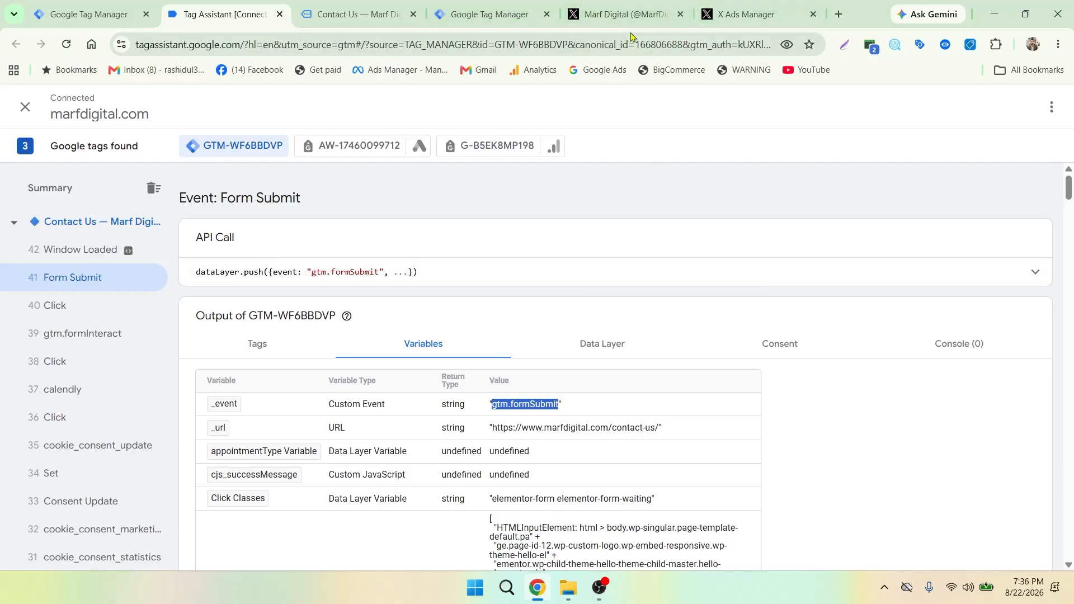
{"action": "left_click", "coordinate": [97, 10]}
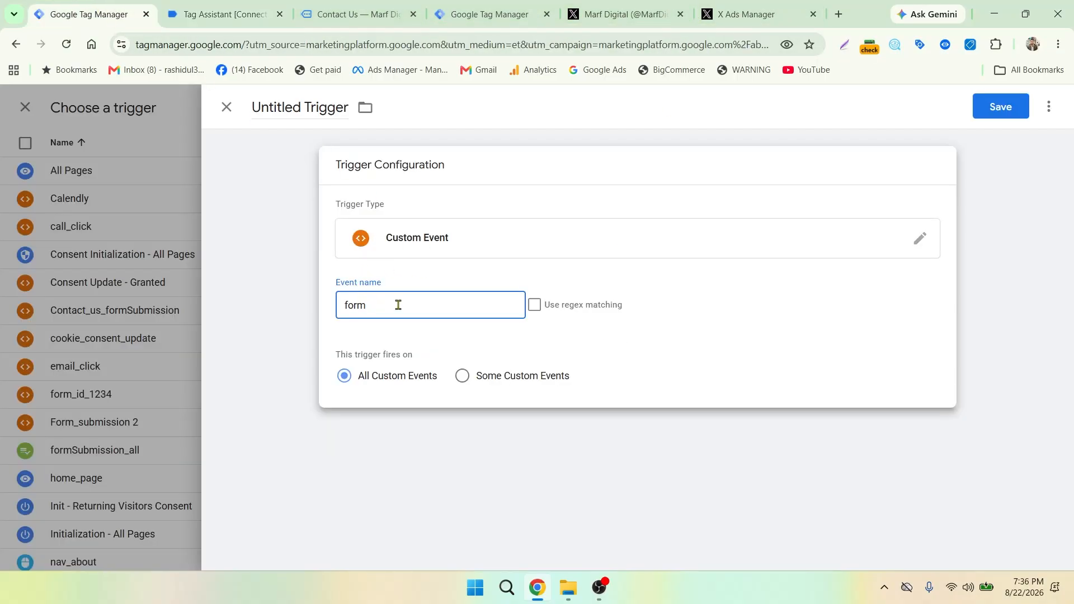
{"action": "left_click_drag", "start_coordinate": [398, 305], "coordinate": [331, 311]}
{"action": "key", "text": "ctrl+v"}
Restrict the trigger to some custom events and set its condition to Form ID with the equals operator.
{"action": "left_click", "coordinate": [470, 380]}
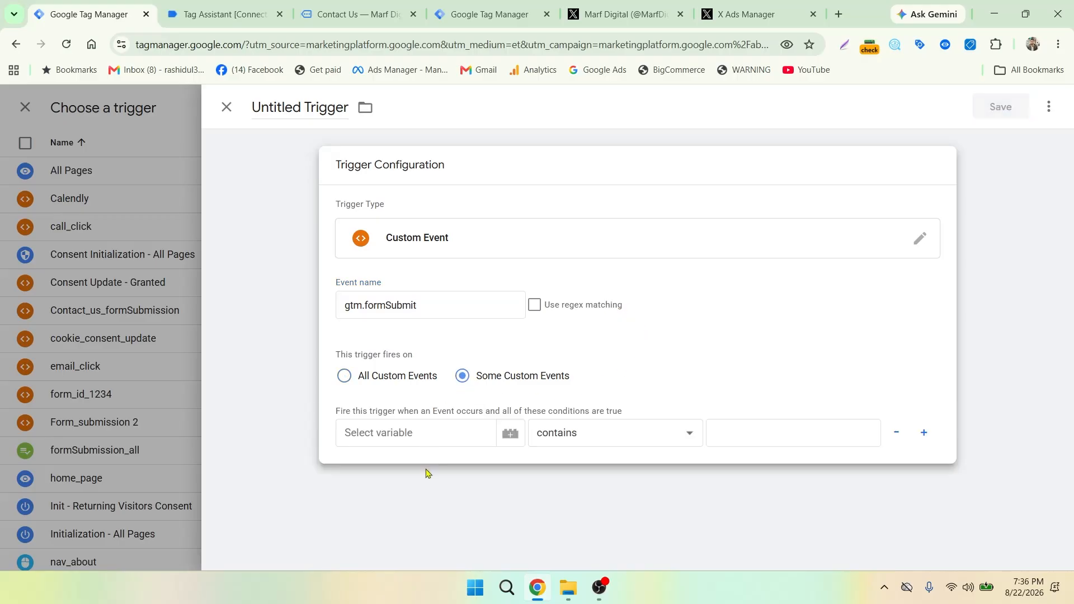
{"action": "left_click", "coordinate": [425, 441]}
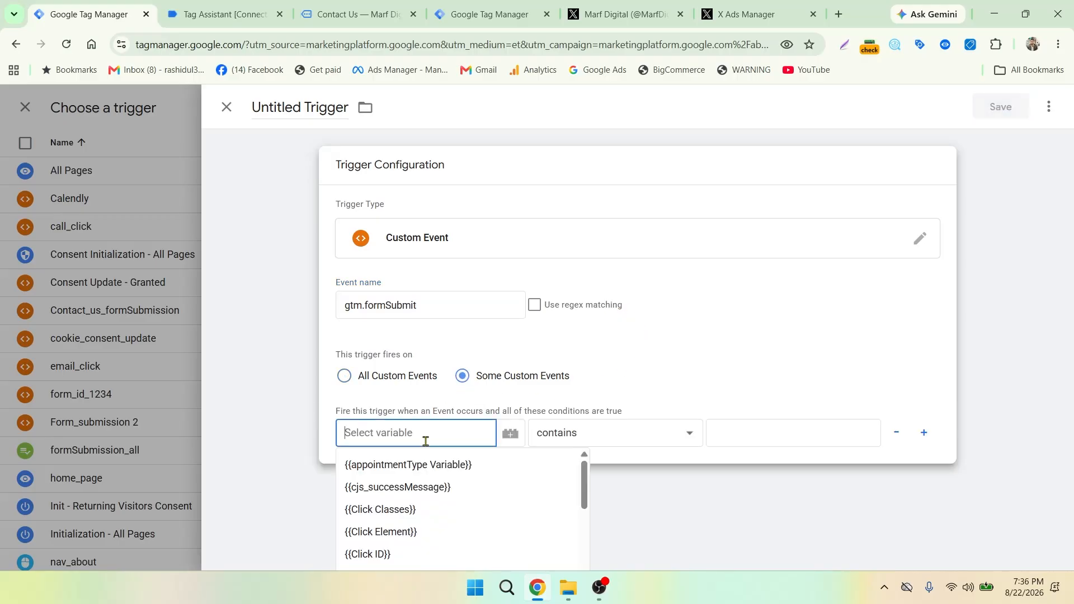
{"action": "type", "text": "form"}
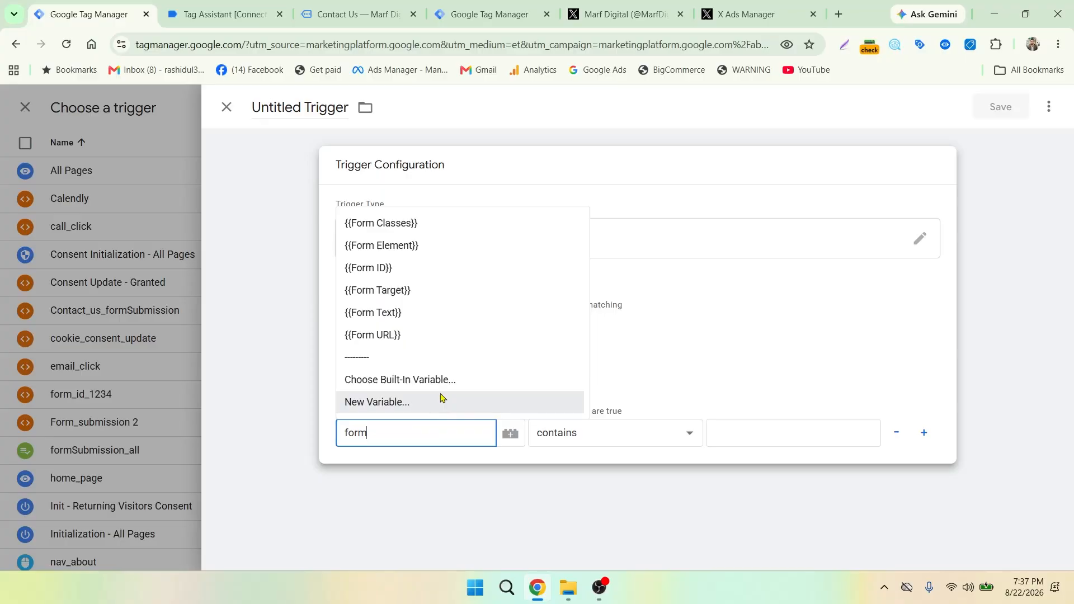
{"action": "left_click", "coordinate": [427, 274]}
{"action": "left_click", "coordinate": [613, 439]}
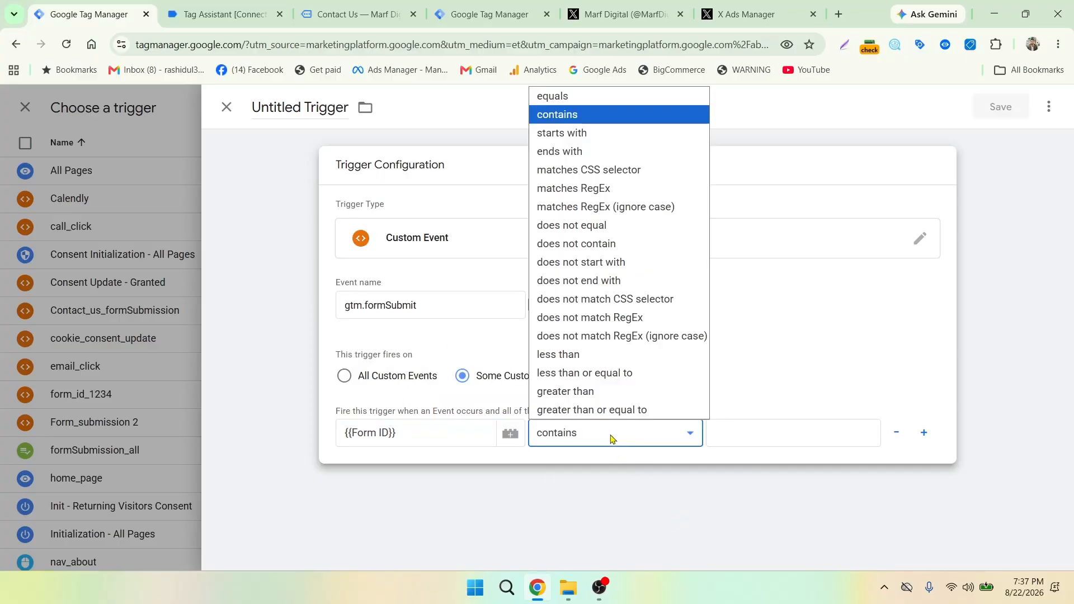
{"action": "left_click", "coordinate": [589, 96]}
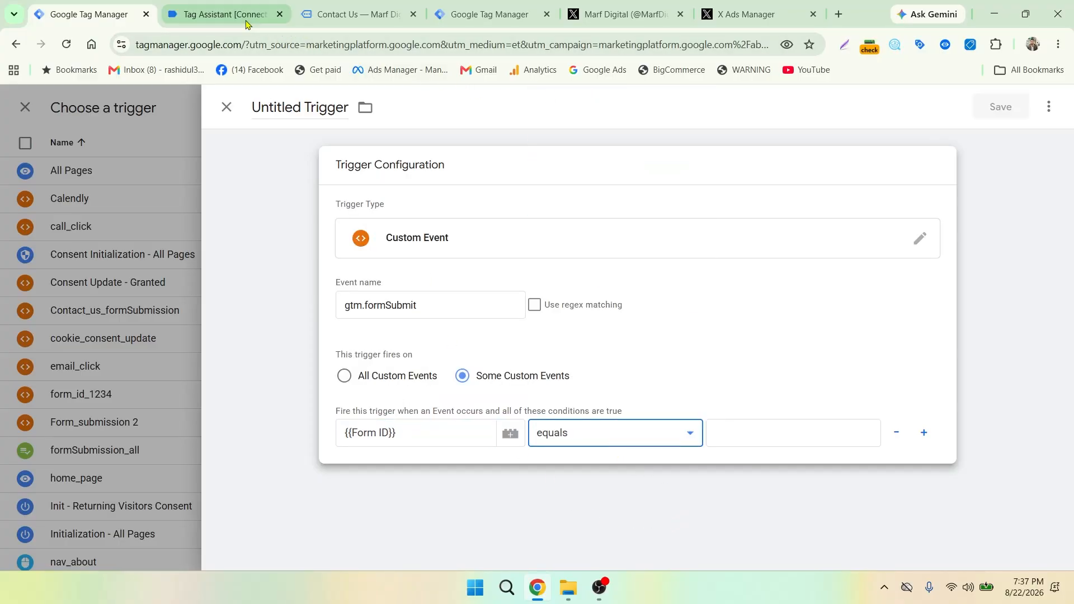
Copy form_id_1234 from the Form Submit variables in Tag Assistant and enter it as the trigger condition's Form ID value.
{"action": "left_click", "coordinate": [223, 14]}
{"action": "scroll", "coordinate": [639, 400], "scroll_direction": "down", "scroll_amount": 20}
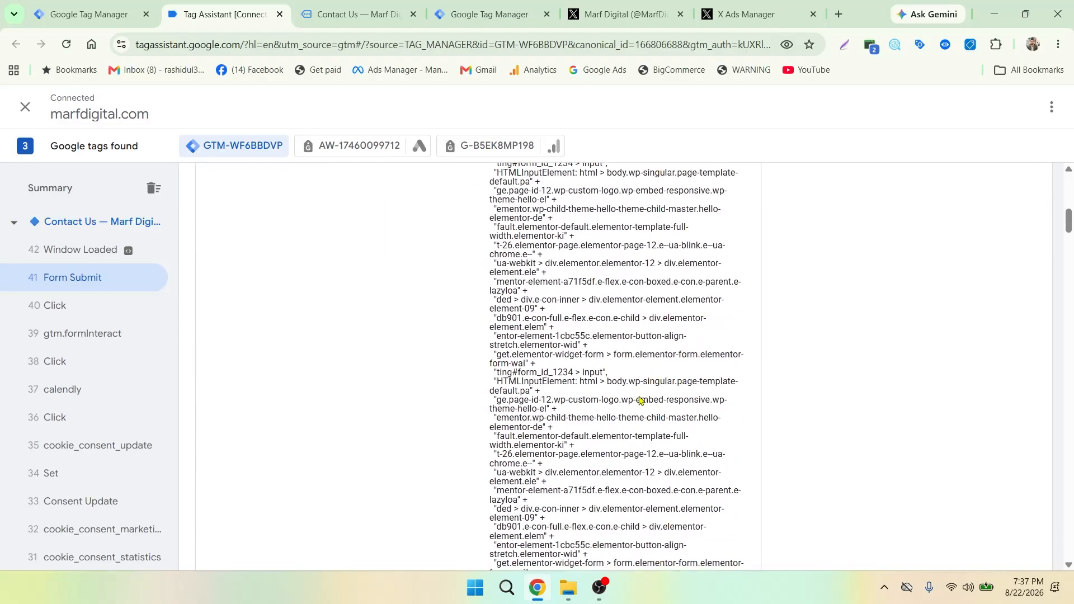
{"action": "scroll", "coordinate": [638, 403], "scroll_direction": "up", "scroll_amount": 8}
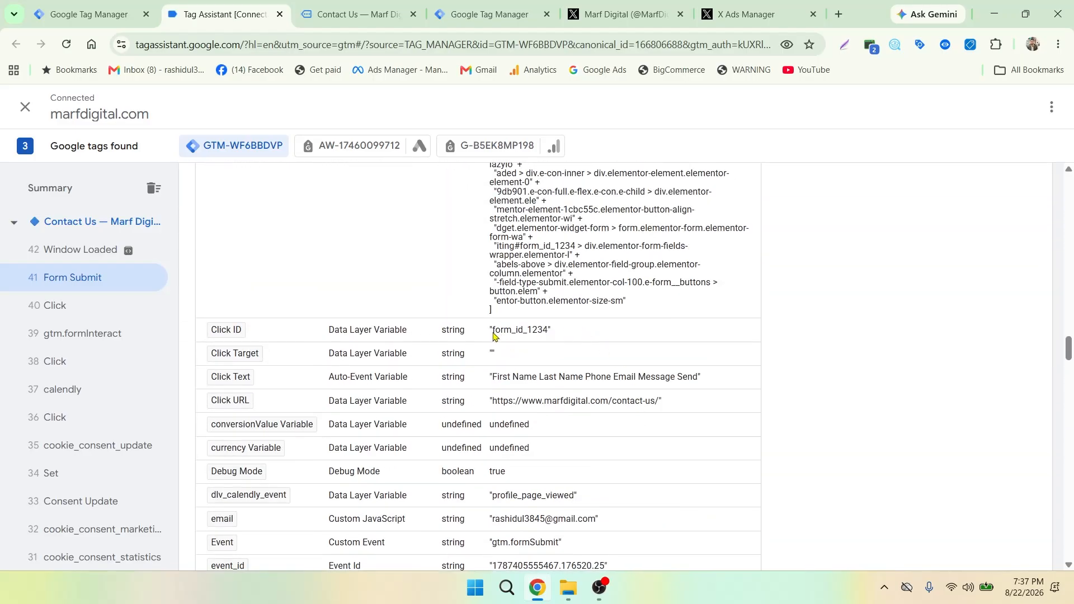
{"action": "left_click_drag", "start_coordinate": [493, 333], "coordinate": [544, 335]}
{"action": "right_click", "coordinate": [537, 336]}
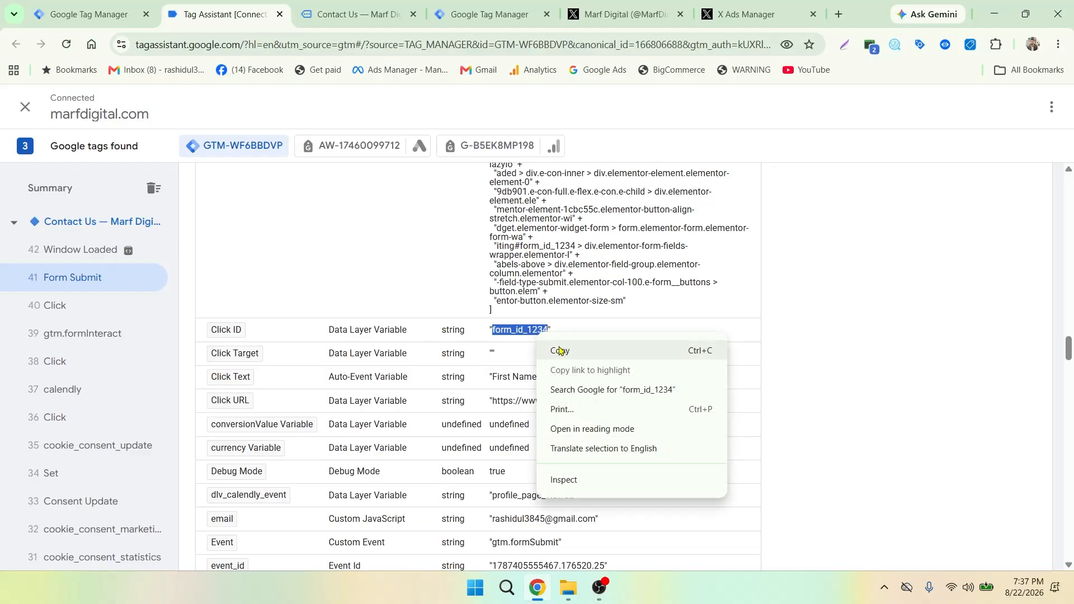
{"action": "left_click", "coordinate": [560, 350]}
{"action": "left_click", "coordinate": [380, 15]}
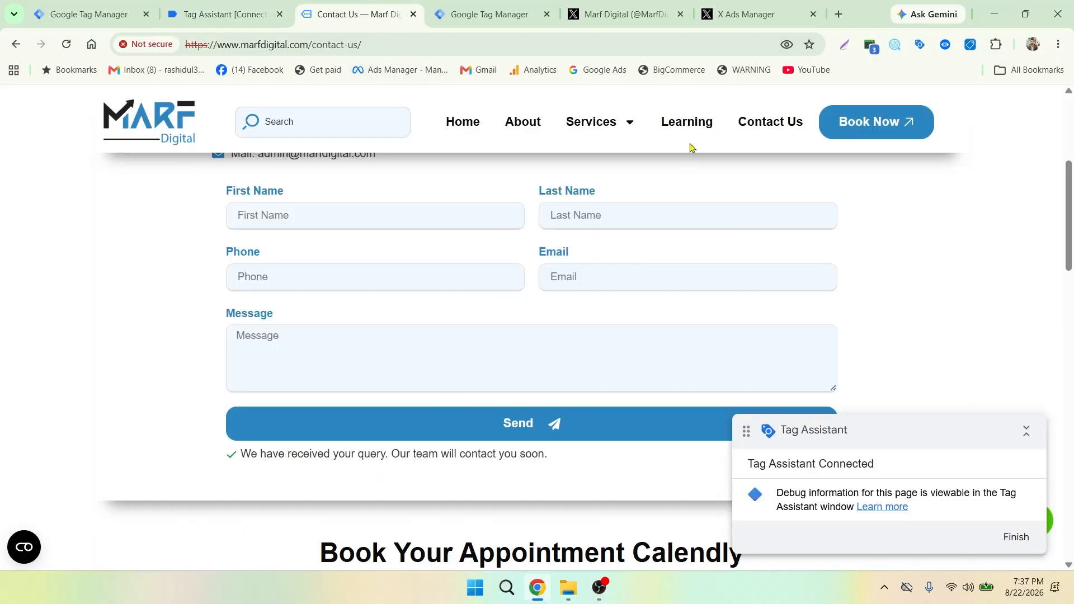
{"action": "left_click", "coordinate": [112, 15]}
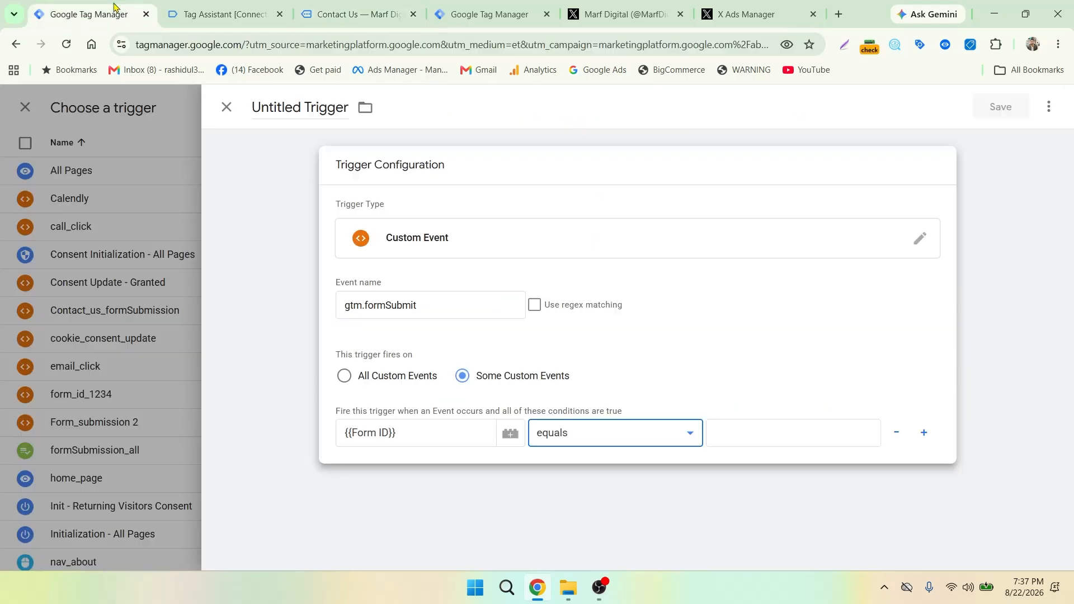
{"action": "left_click", "coordinate": [732, 439]}
{"action": "key", "text": "ctrl+v"}
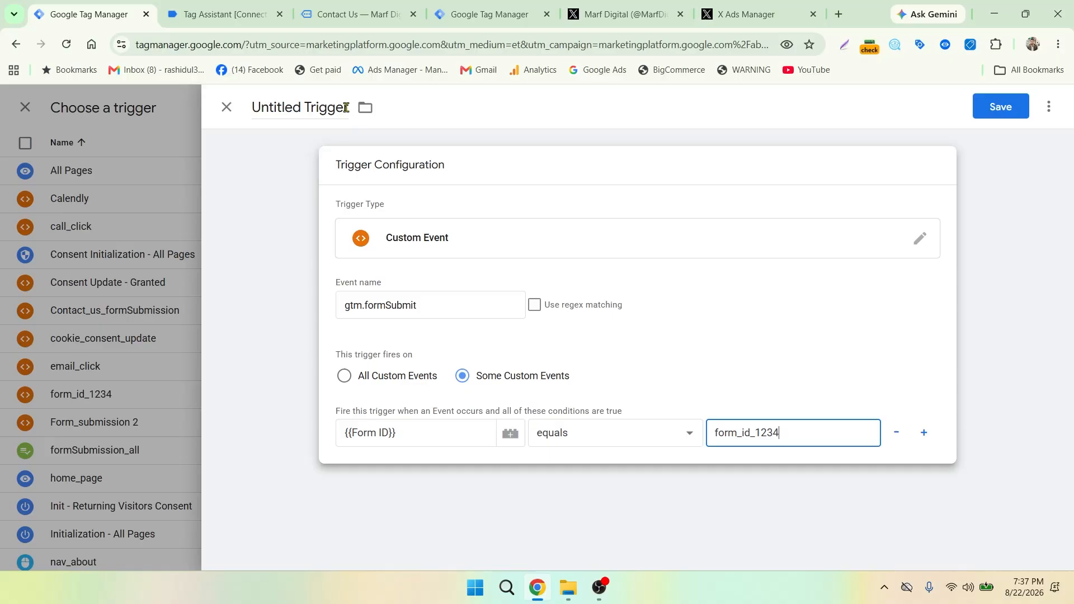
Discard the untitled trigger and assign the existing Contact_us_formSubmission trigger to the Twitter Event Pixel tag.
{"action": "left_click_drag", "start_coordinate": [347, 106], "coordinate": [256, 104]}
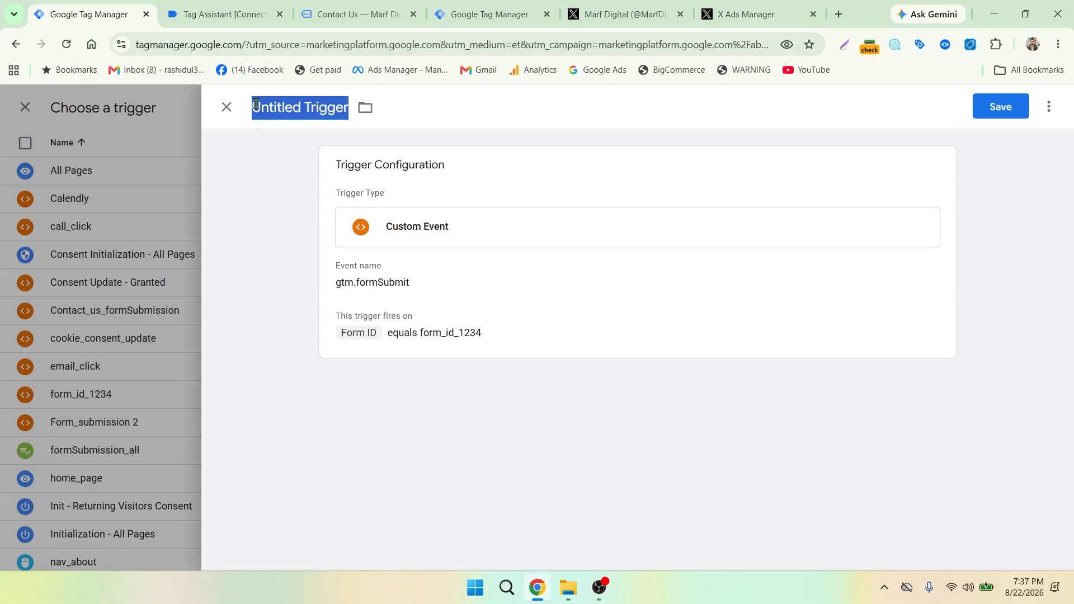
{"action": "left_click", "coordinate": [226, 107]}
{"action": "left_click", "coordinate": [651, 275]}
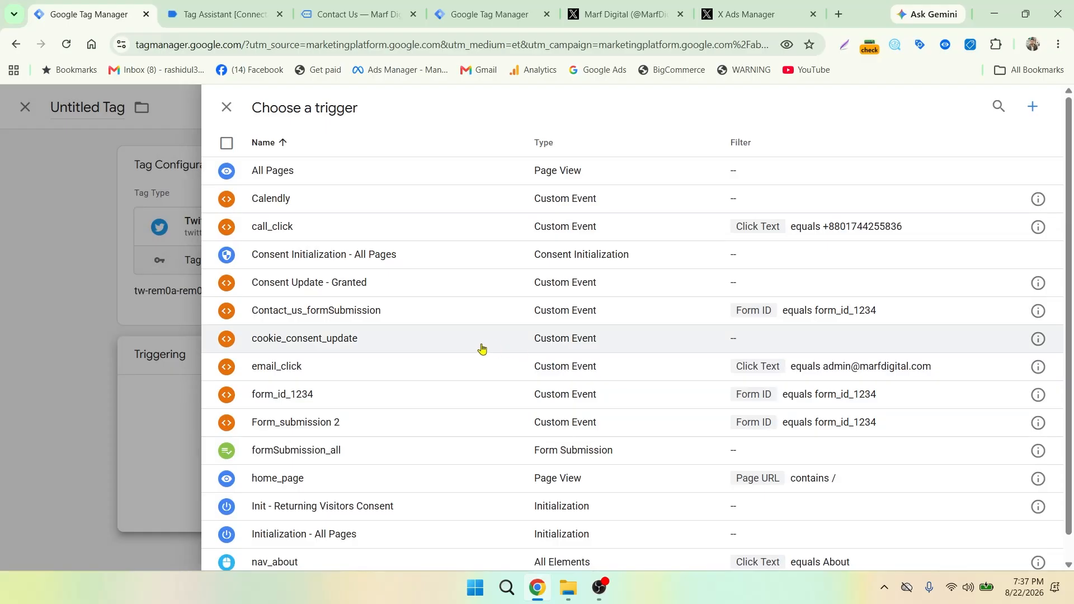
{"action": "left_click", "coordinate": [354, 311]}
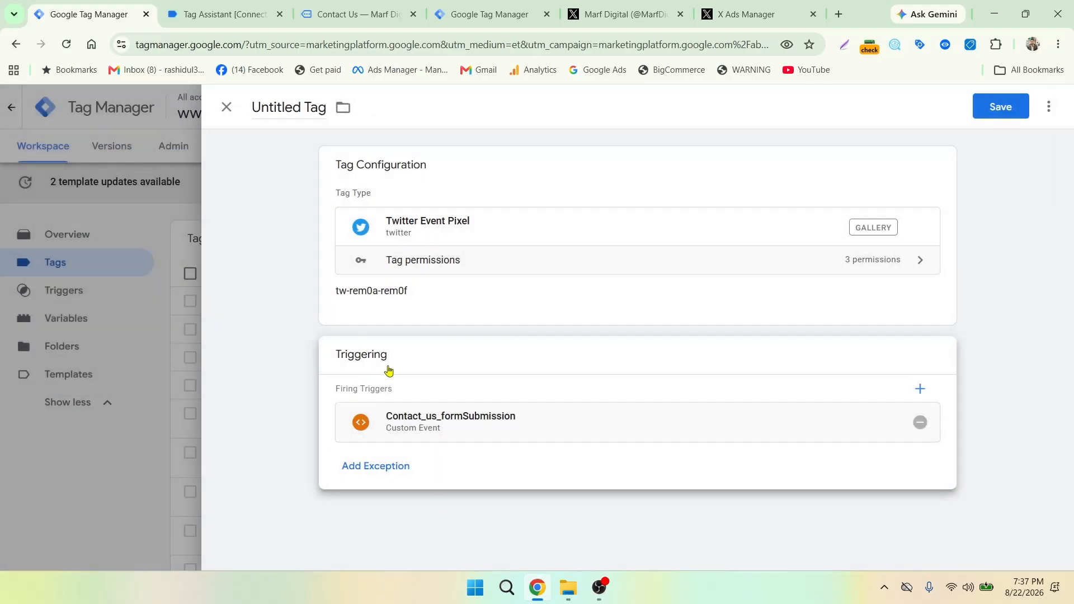
Name the Twitter Event Pixel tag X-FormSubmission_lead and save it.
{"action": "left_click", "coordinate": [326, 108]}
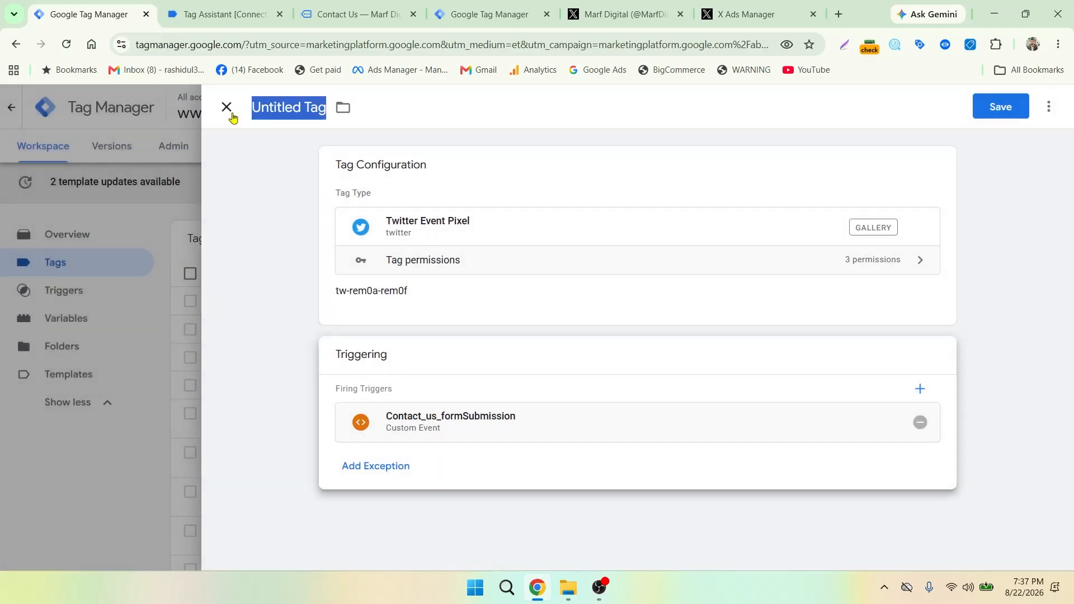
{"action": "key", "text": "BackSpace"}
{"action": "type", "text": "x"}
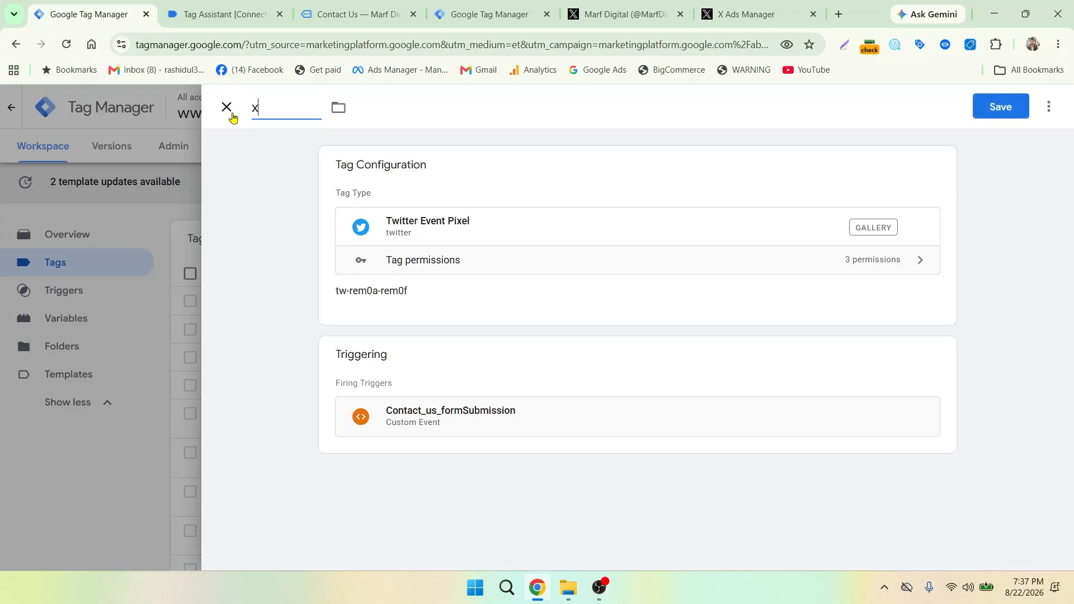
{"action": "key", "text": "BackSpace"}
{"action": "type", "text": "X-FormSubmis"}
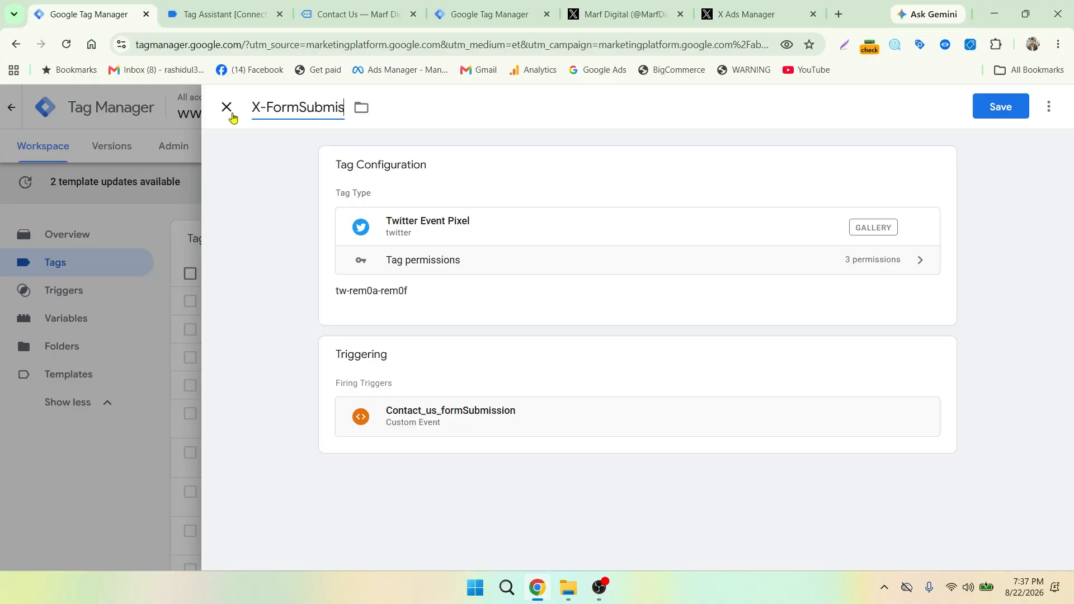
{"action": "type", "text": "sion_lead"}
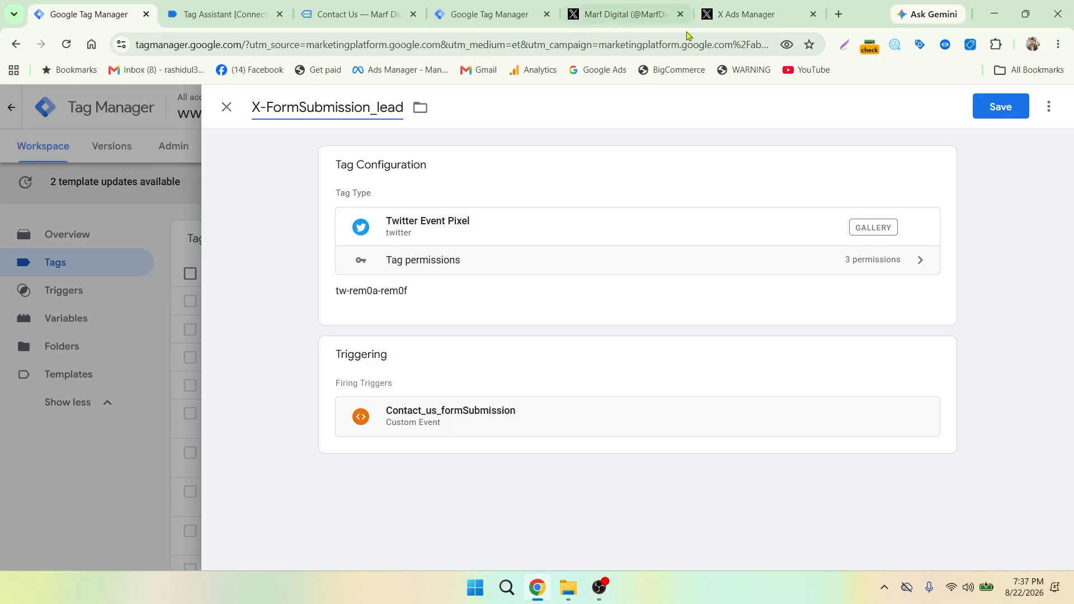
{"action": "left_click", "coordinate": [989, 113]}
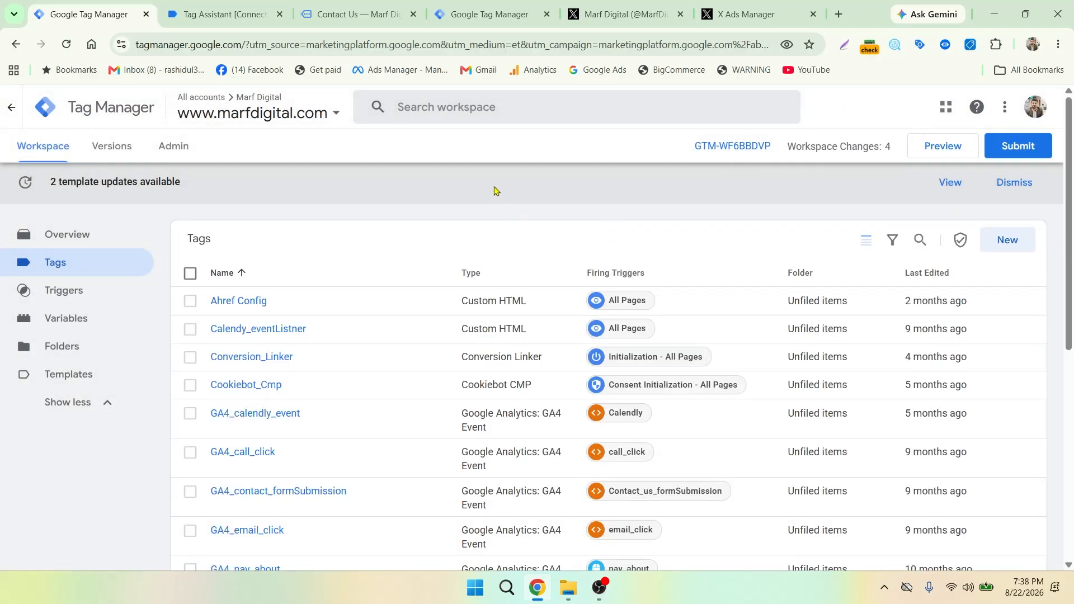
Switch to X Ads Manager and finish the leads event's installation dialog.
{"action": "left_click", "coordinate": [745, 19]}
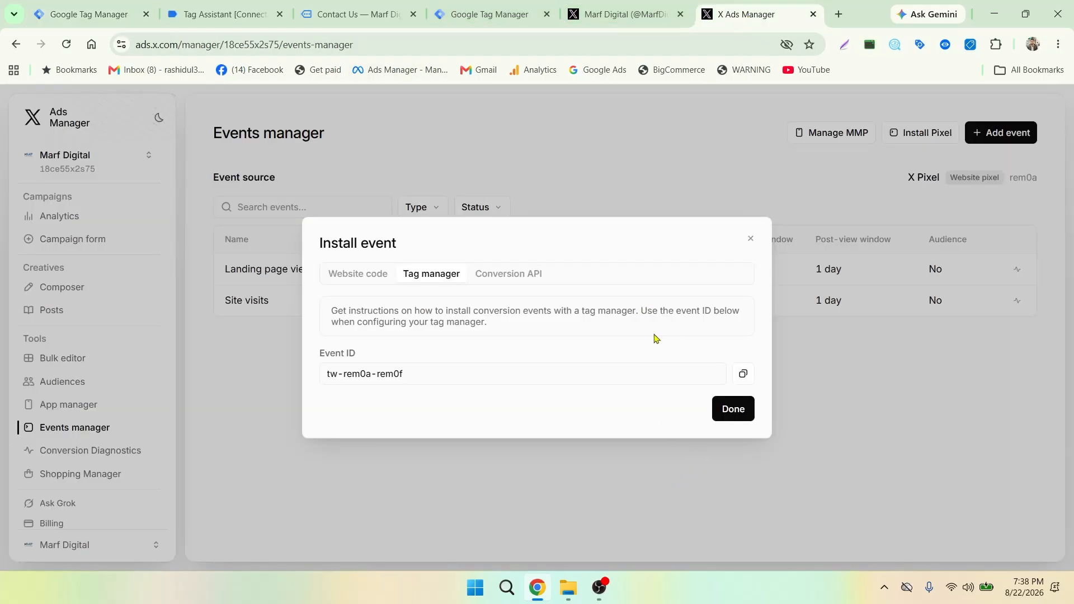
{"action": "left_click", "coordinate": [726, 412]}
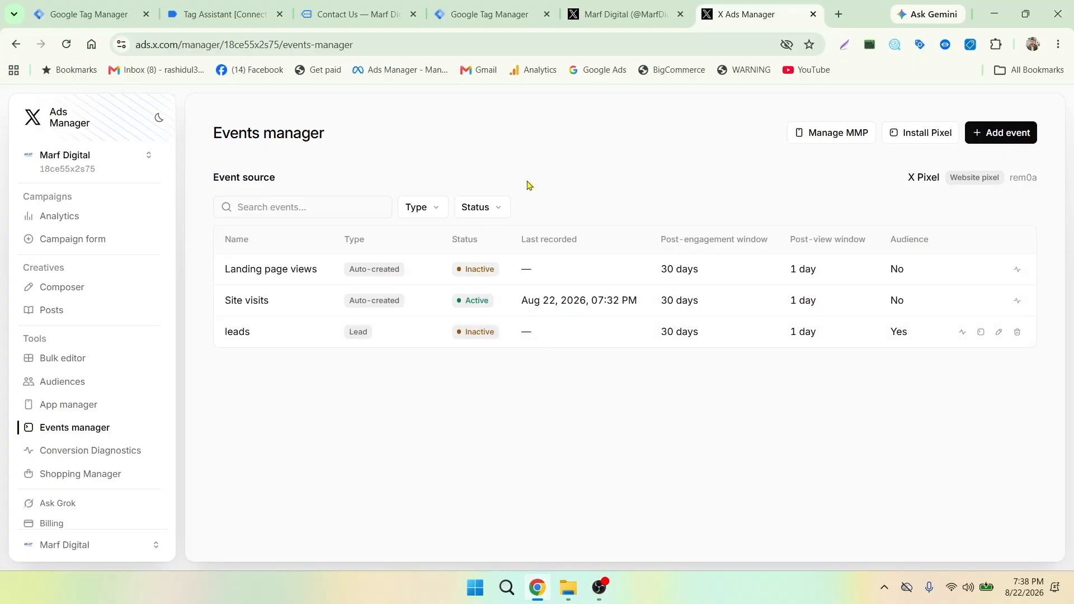
Search Google for x pixel helper and install the X Pixel Helper extension from the Chrome Web Store.
{"action": "left_click", "coordinate": [838, 14]}
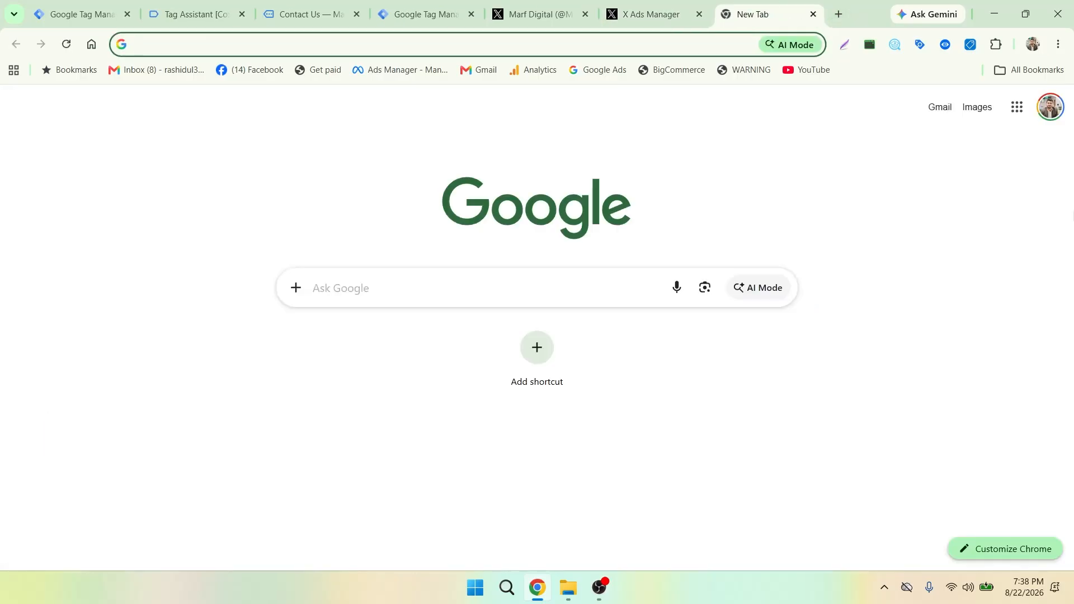
{"action": "type", "text": "x p"}
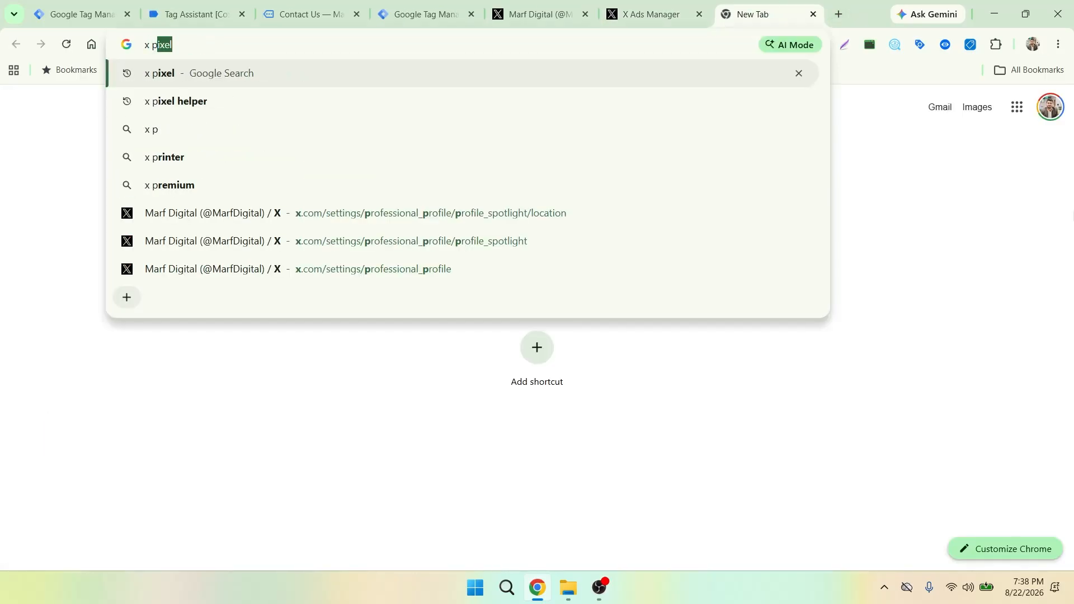
{"action": "left_click", "coordinate": [190, 109]}
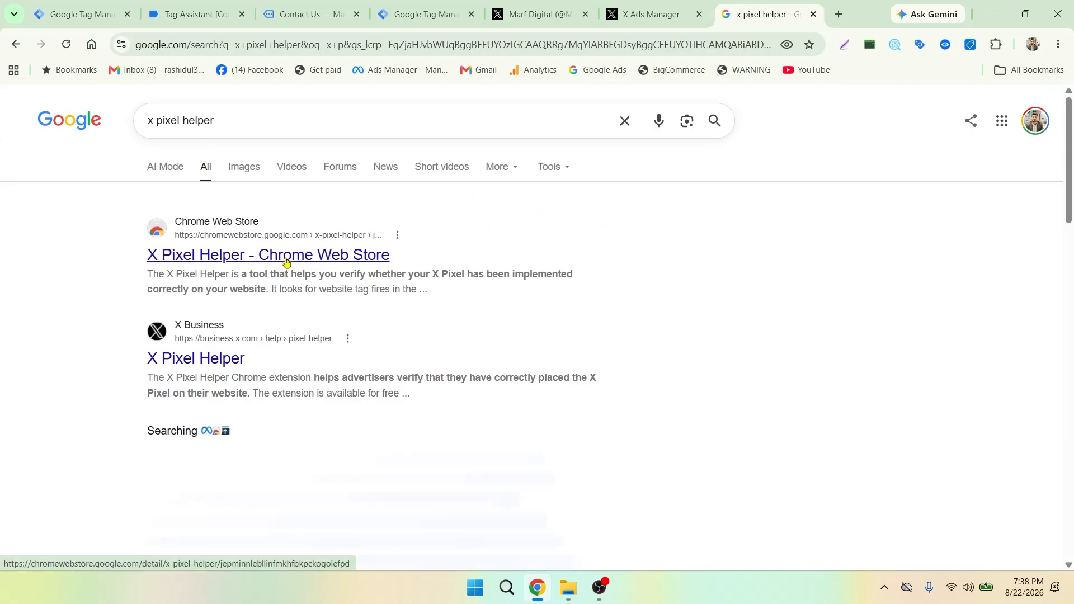
{"action": "left_click", "coordinate": [286, 256]}
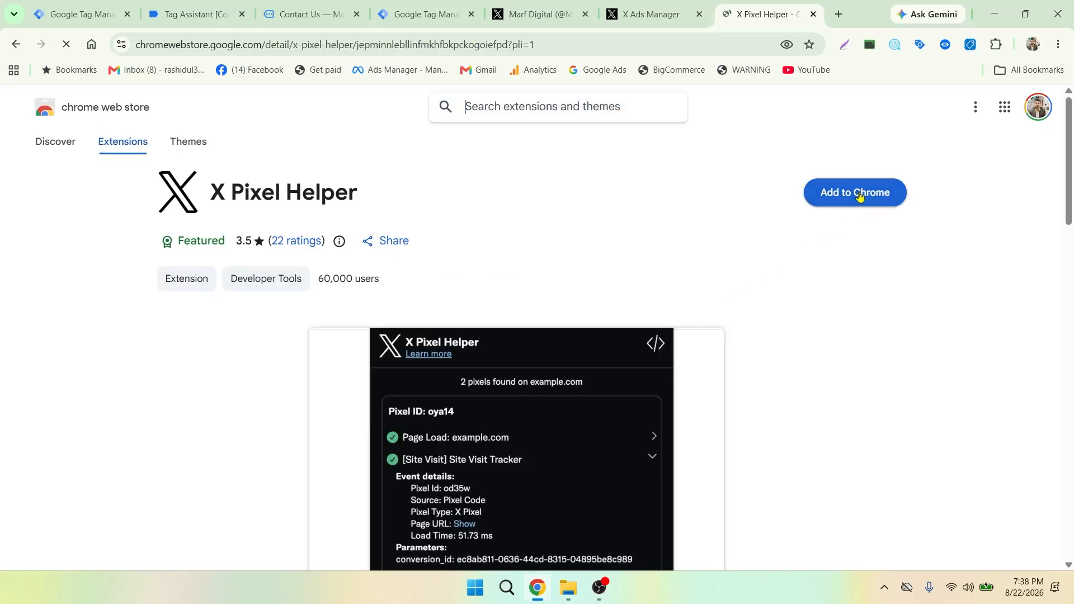
{"action": "left_click", "coordinate": [856, 193]}
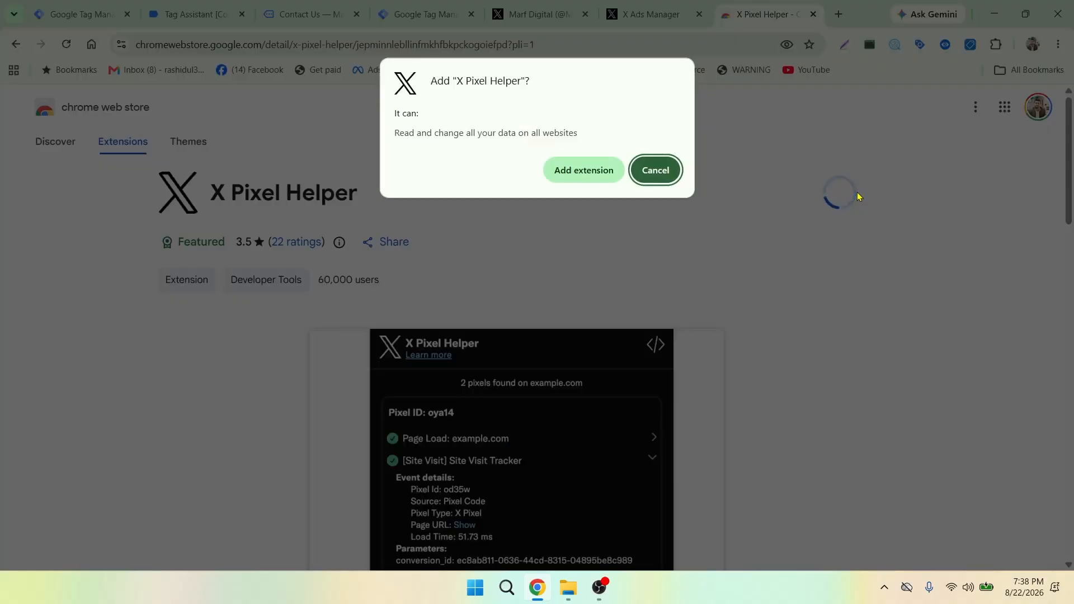
{"action": "left_click", "coordinate": [583, 179]}
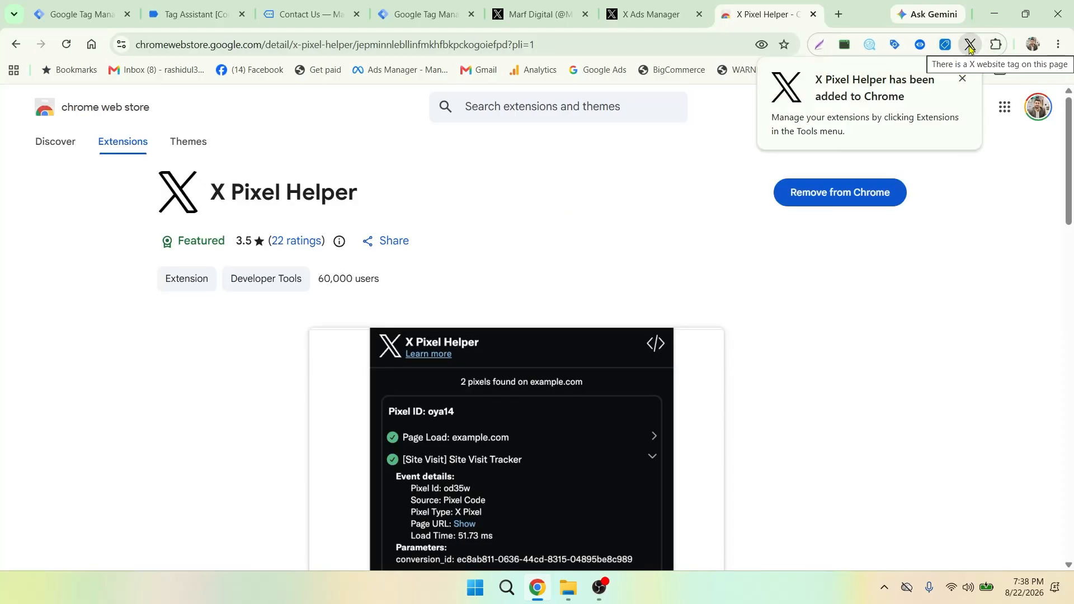
Check the X Pixel Helper popup, and pin the extension to the browser toolbar.
{"action": "left_click", "coordinate": [970, 46]}
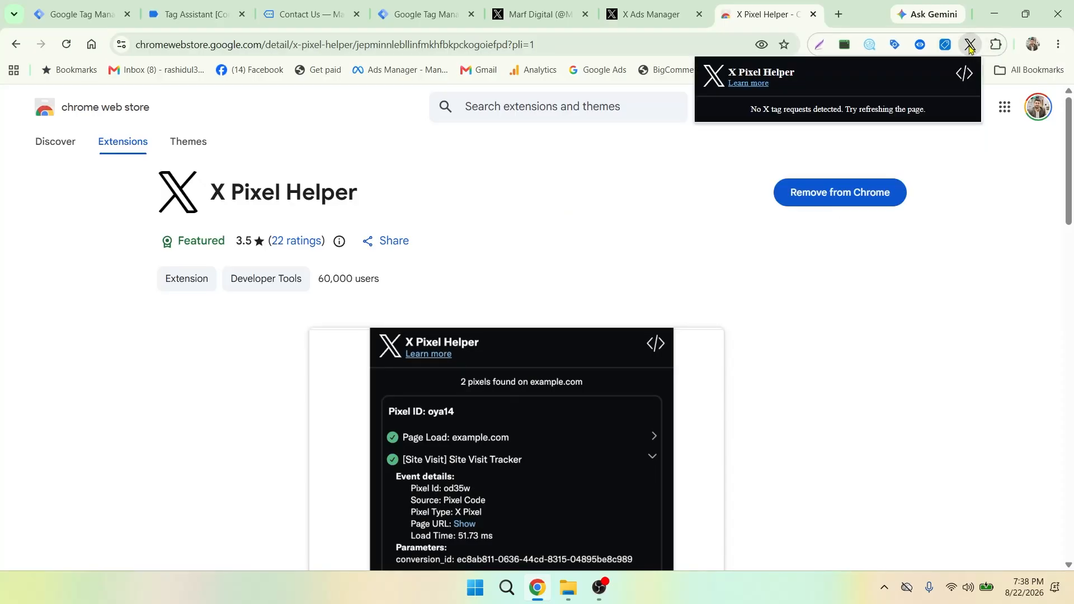
{"action": "left_click", "coordinate": [951, 224]}
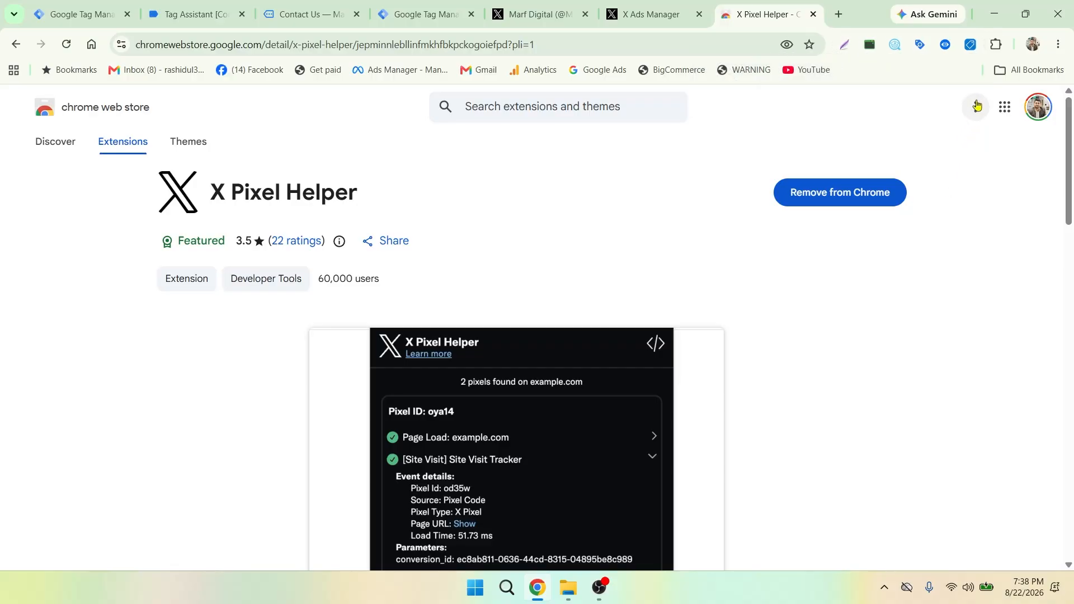
{"action": "left_click", "coordinate": [996, 45]}
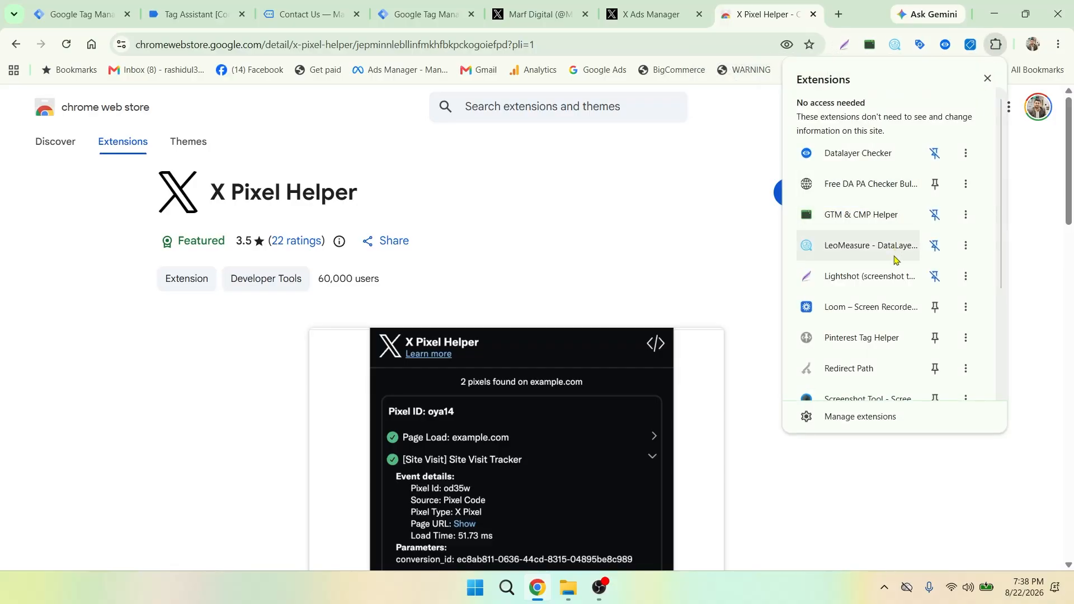
{"action": "scroll", "coordinate": [894, 291], "scroll_direction": "down", "scroll_amount": 3}
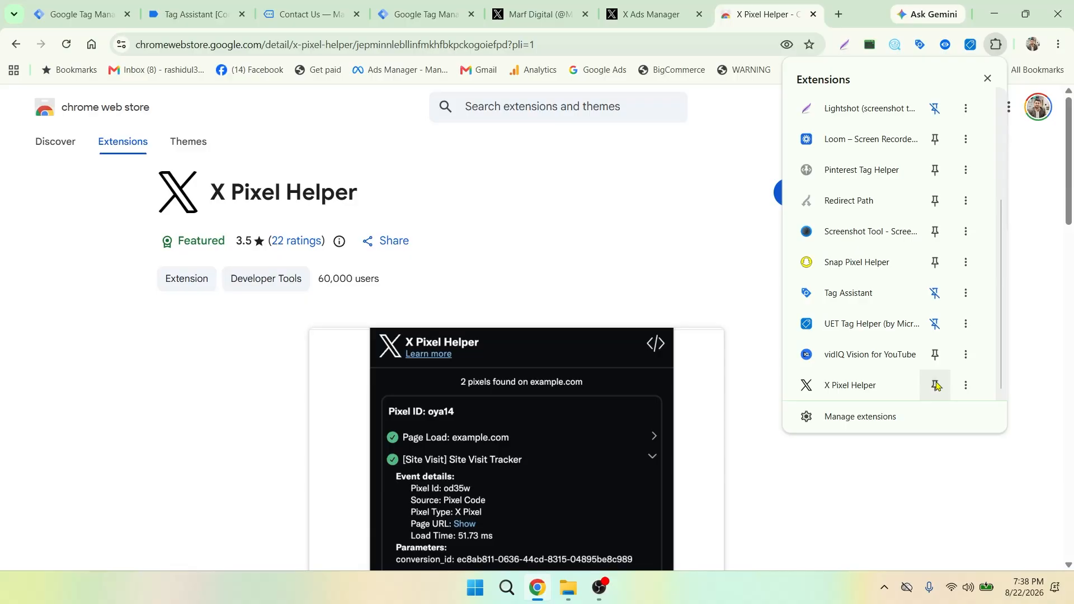
{"action": "left_click", "coordinate": [935, 386]}
{"action": "left_click", "coordinate": [606, 223]}
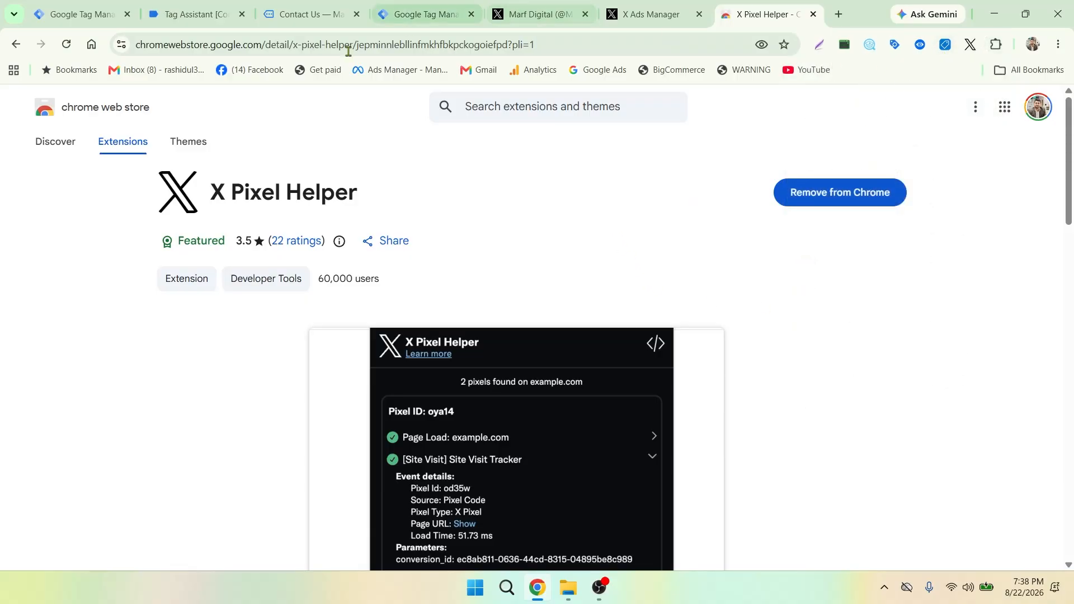
Switch to the marfdigital.com workspace in Google Tag Manager, start a fresh preview and continue into the connected Tag Assistant session.
{"action": "left_click", "coordinate": [90, 16]}
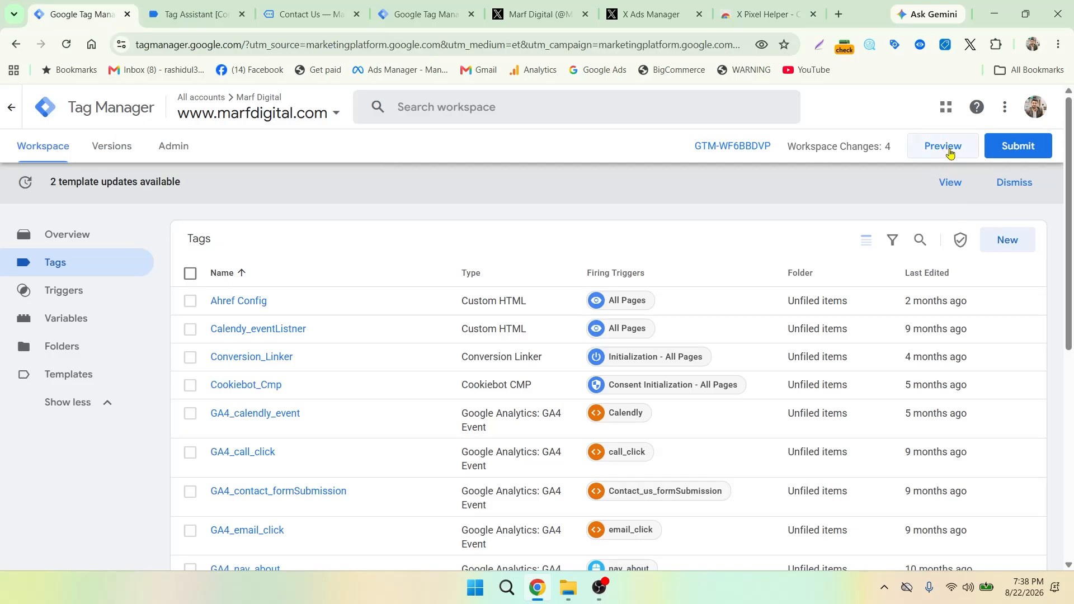
{"action": "left_click", "coordinate": [926, 153]}
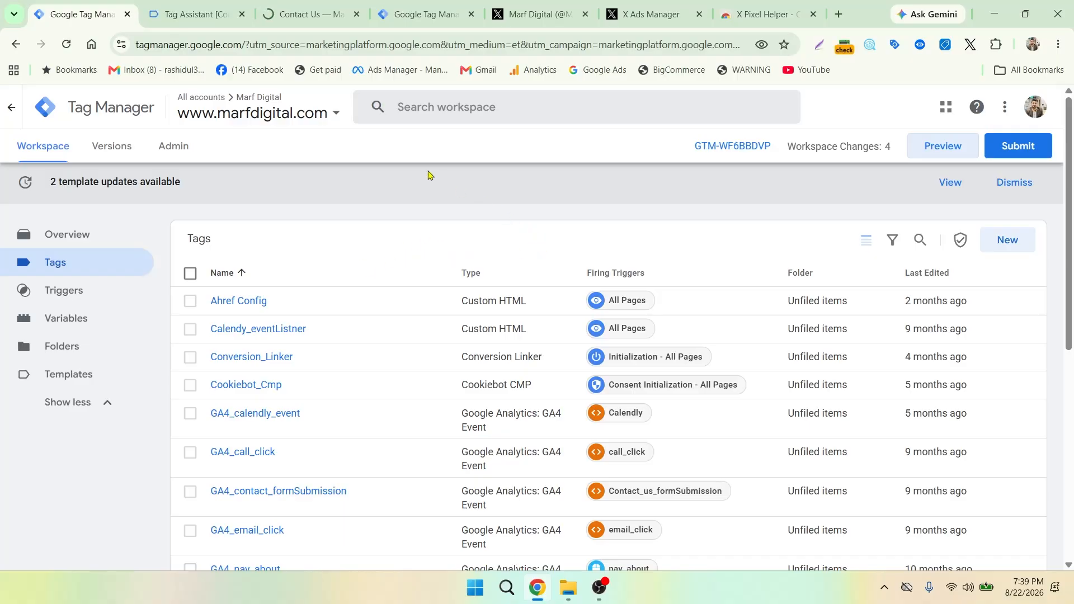
{"action": "left_click", "coordinate": [193, 14]}
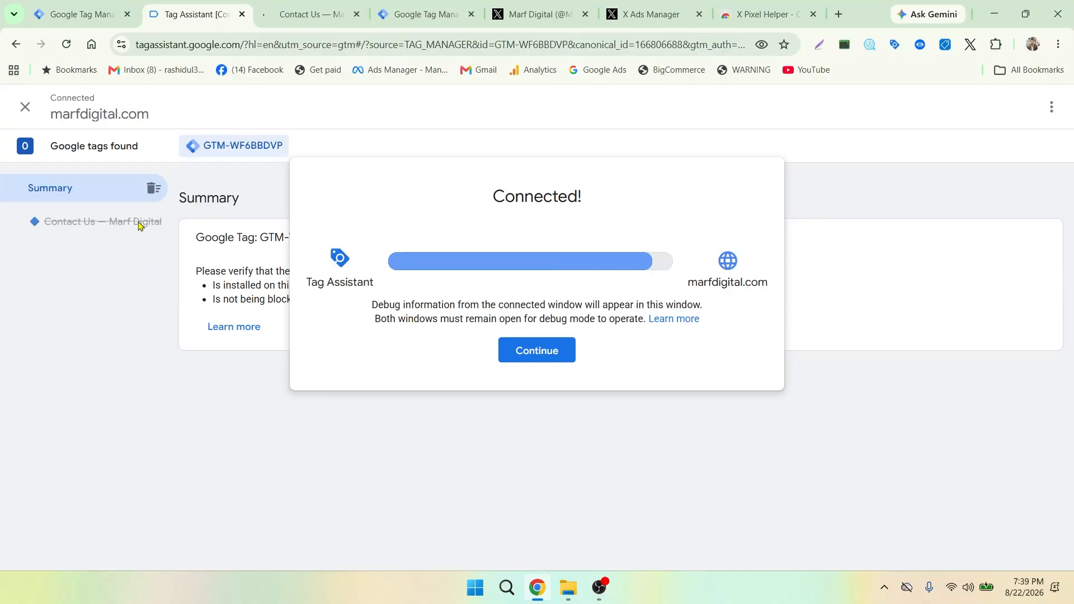
{"action": "left_click", "coordinate": [537, 351]}
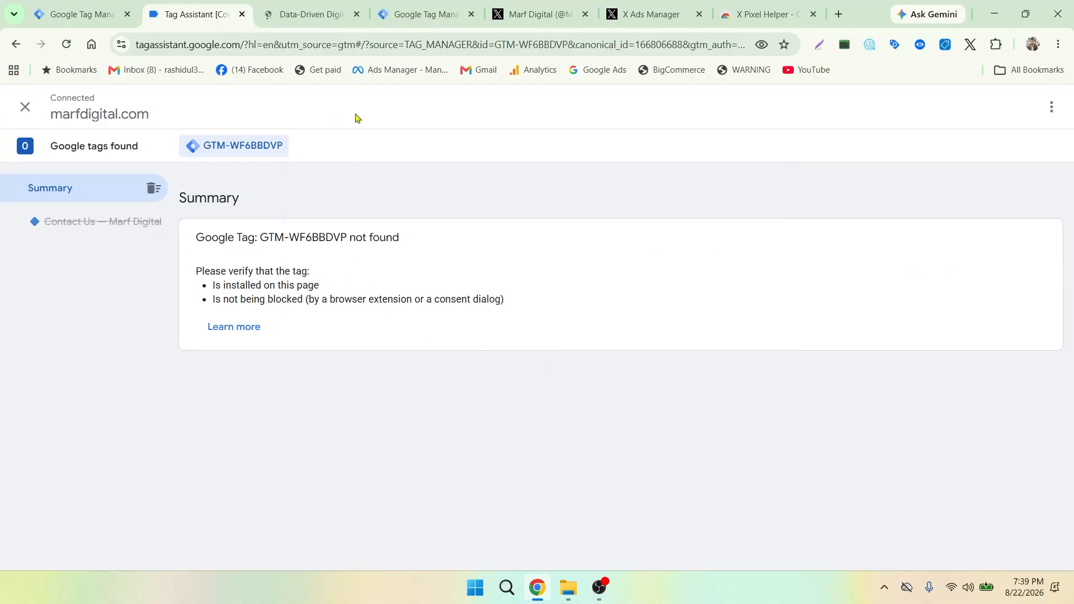
{"action": "left_click", "coordinate": [314, 16]}
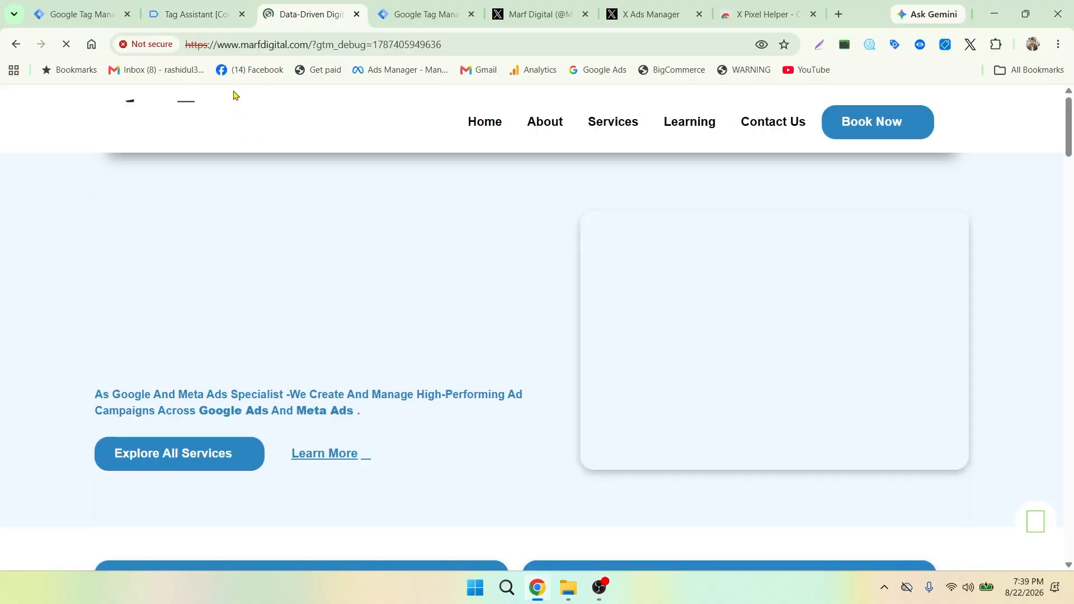
{"action": "left_click", "coordinate": [192, 8]}
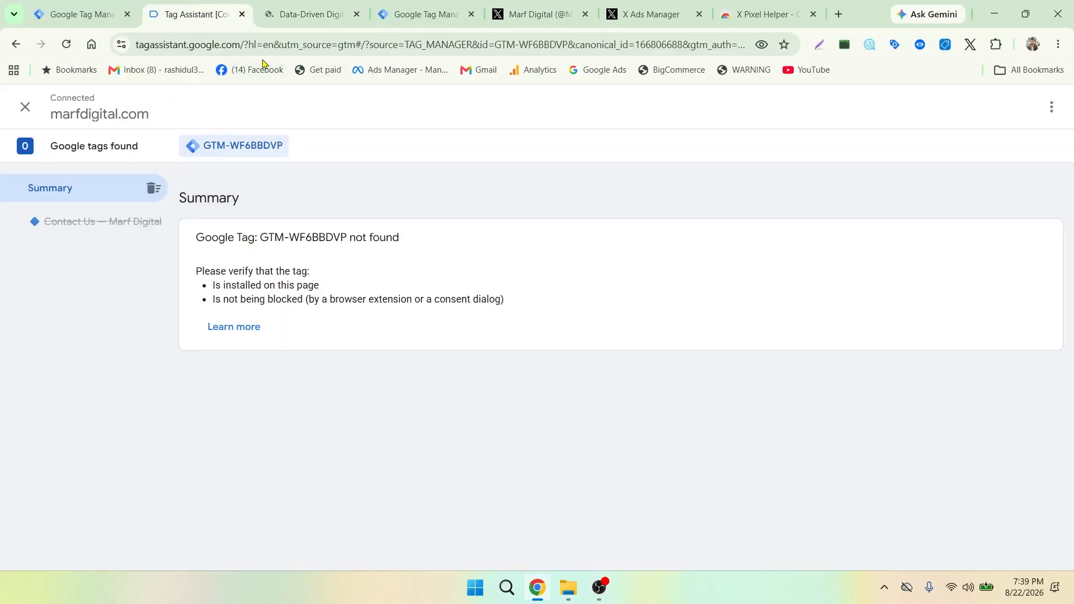
On the previewed site's Contact Us page, fill in the name, phone and email, set the message to test, and send the form.
{"action": "left_click", "coordinate": [305, 16]}
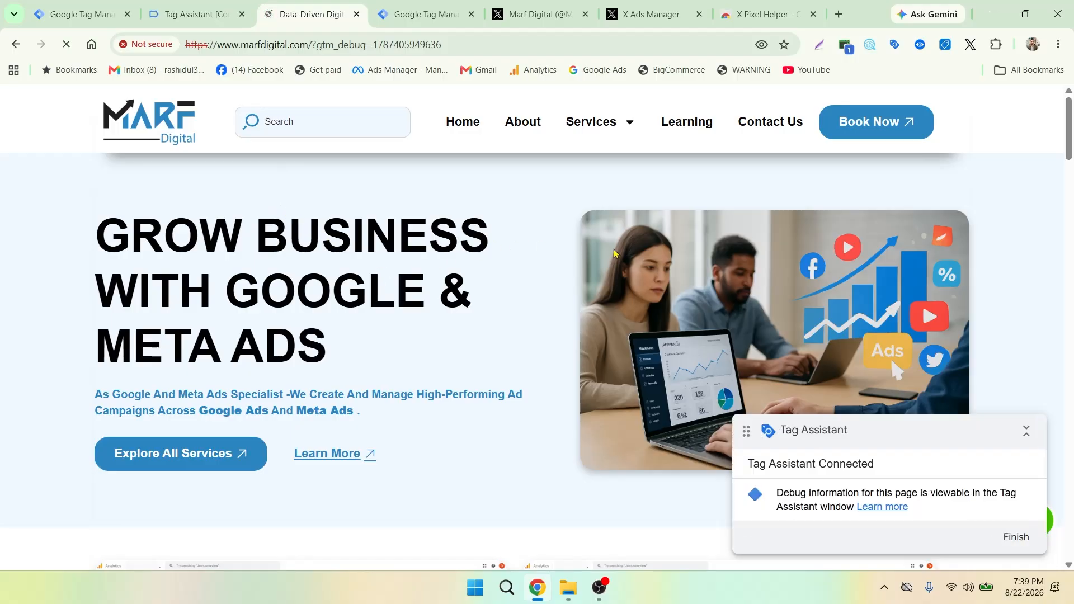
{"action": "left_click", "coordinate": [767, 124]}
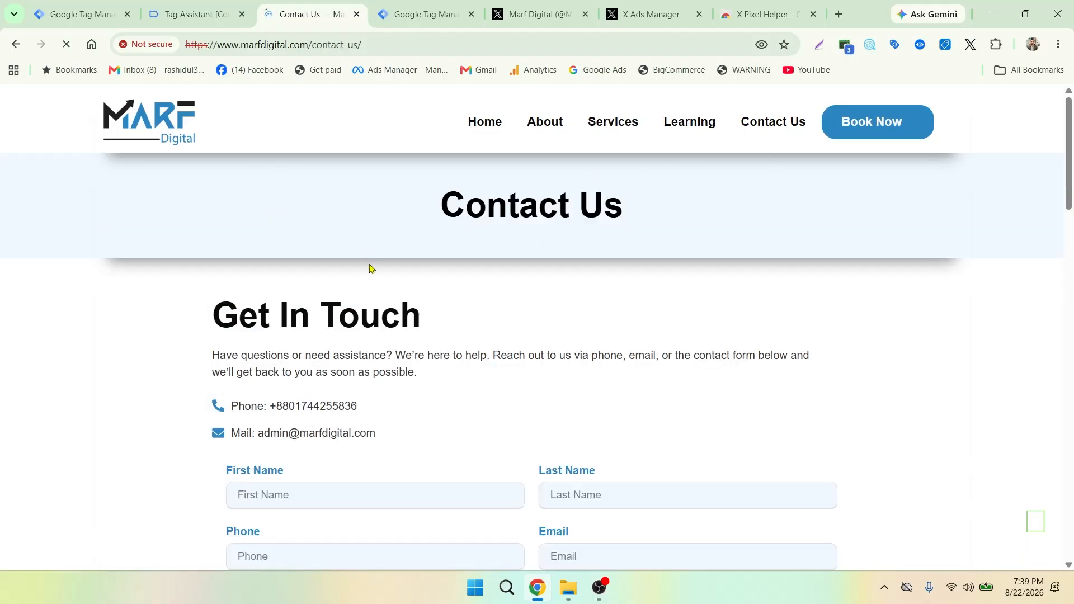
{"action": "scroll", "coordinate": [369, 266], "scroll_direction": "down", "scroll_amount": 4}
{"action": "left_click", "coordinate": [270, 296]}
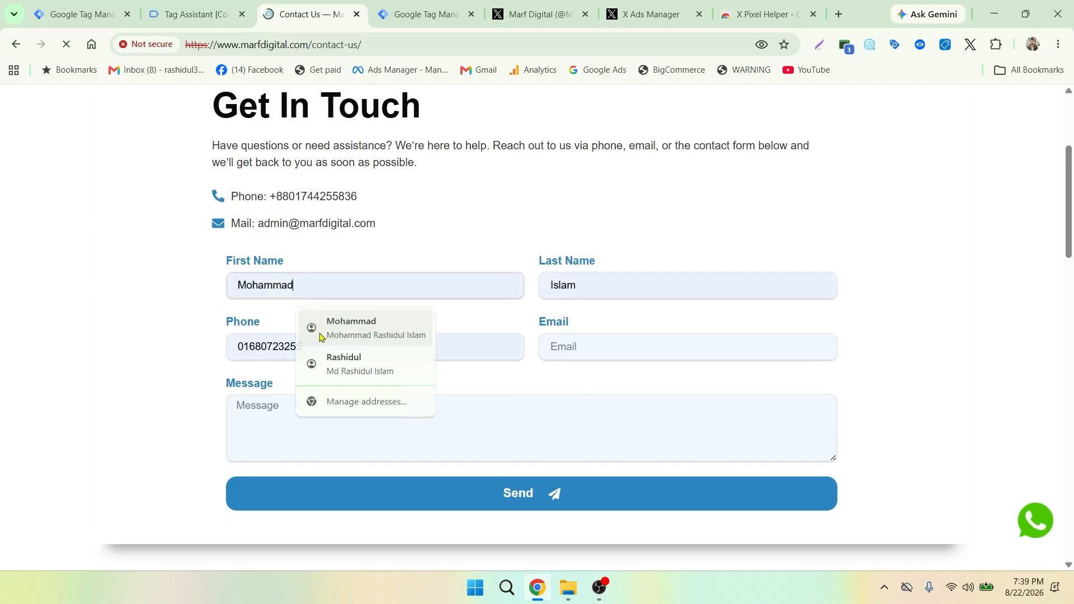
{"action": "left_click", "coordinate": [322, 330]}
{"action": "left_click", "coordinate": [562, 342]}
{"action": "left_click", "coordinate": [619, 383]}
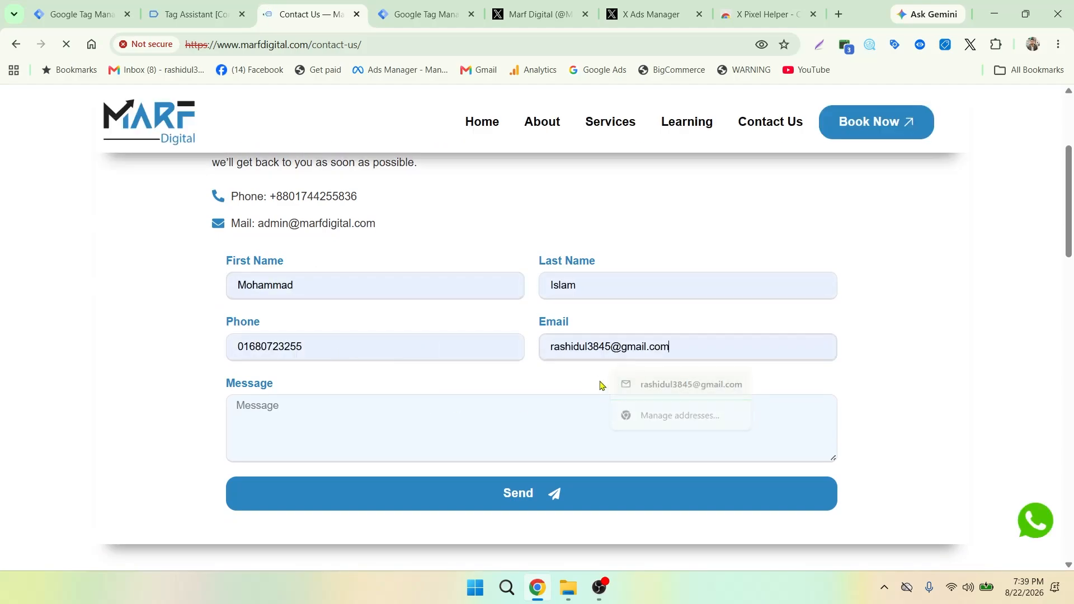
{"action": "left_click", "coordinate": [321, 420]}
{"action": "type", "text": "test"}
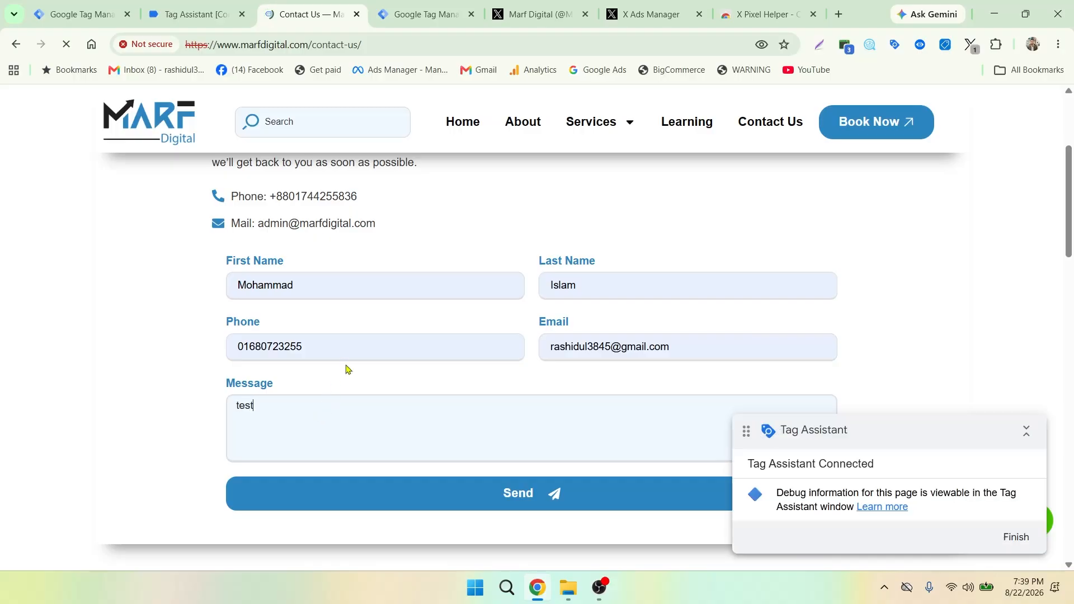
{"action": "scroll", "coordinate": [361, 416], "scroll_direction": "down", "scroll_amount": 3}
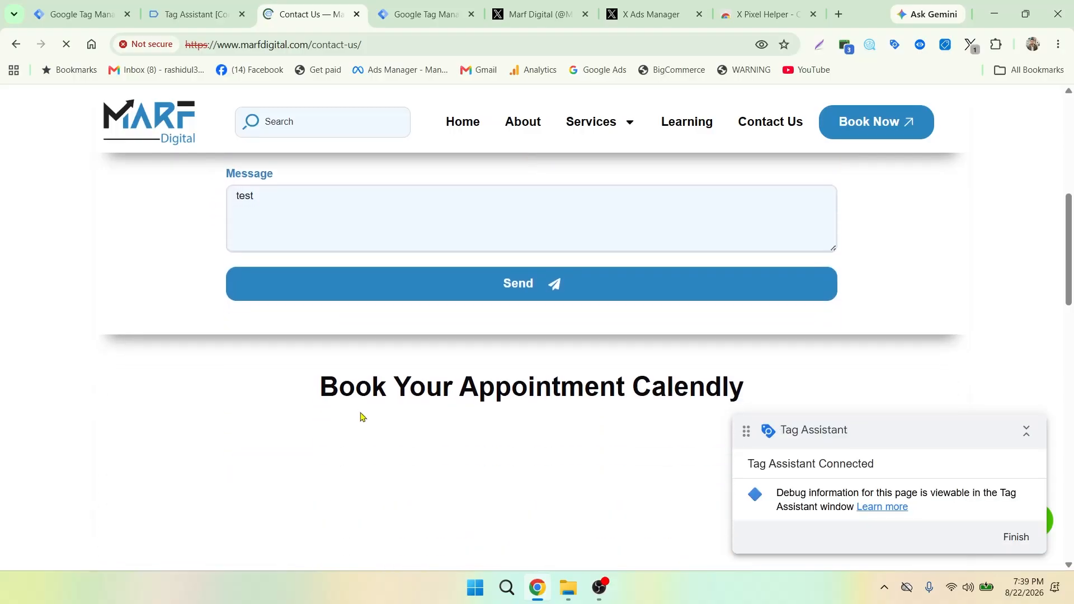
{"action": "left_click", "coordinate": [492, 291]}
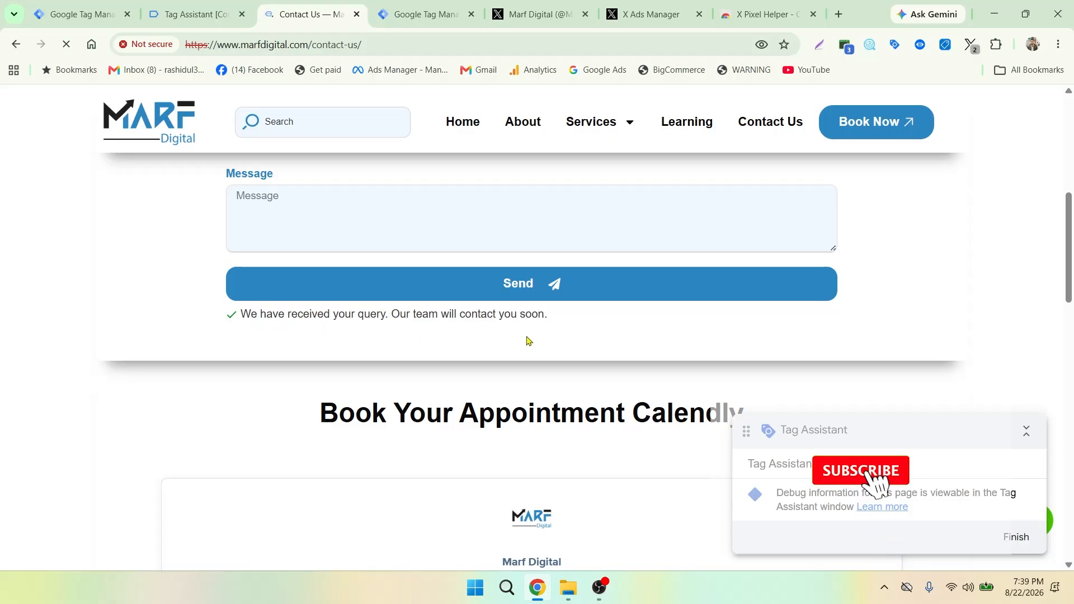
Inspect the tags for the new Form Submit event in Tag Assistant and the leads event details in X Pixel Helper.
{"action": "left_click", "coordinate": [197, 15]}
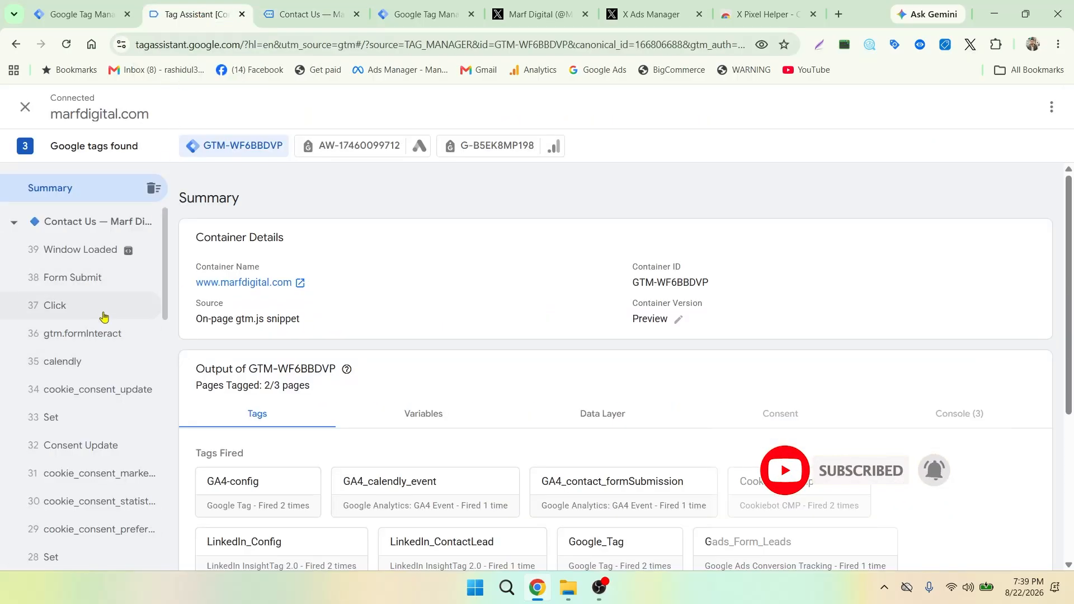
{"action": "left_click", "coordinate": [83, 284]}
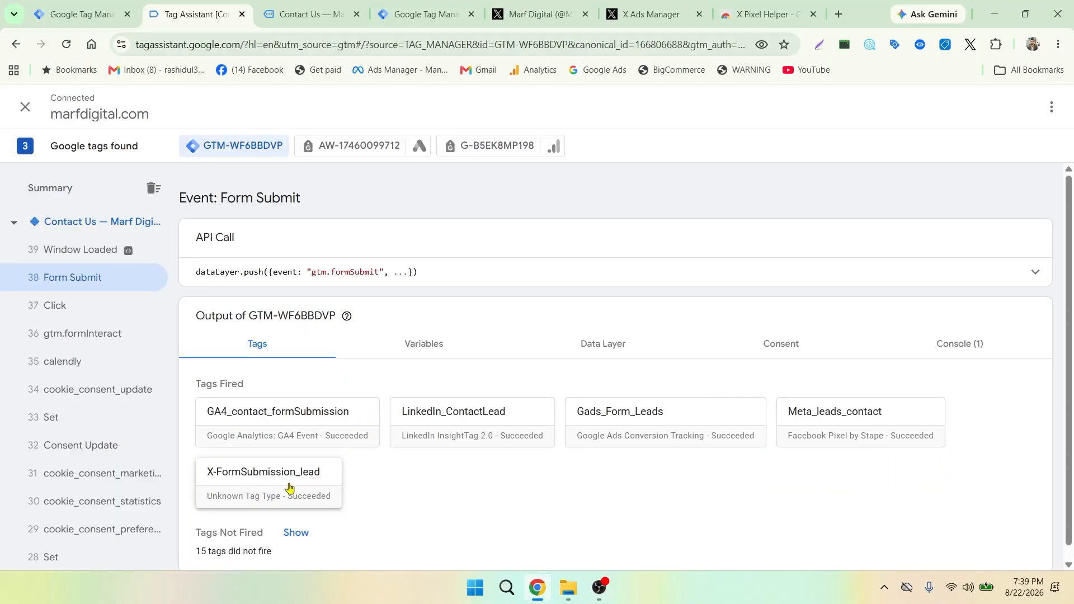
{"action": "left_click", "coordinate": [325, 15]}
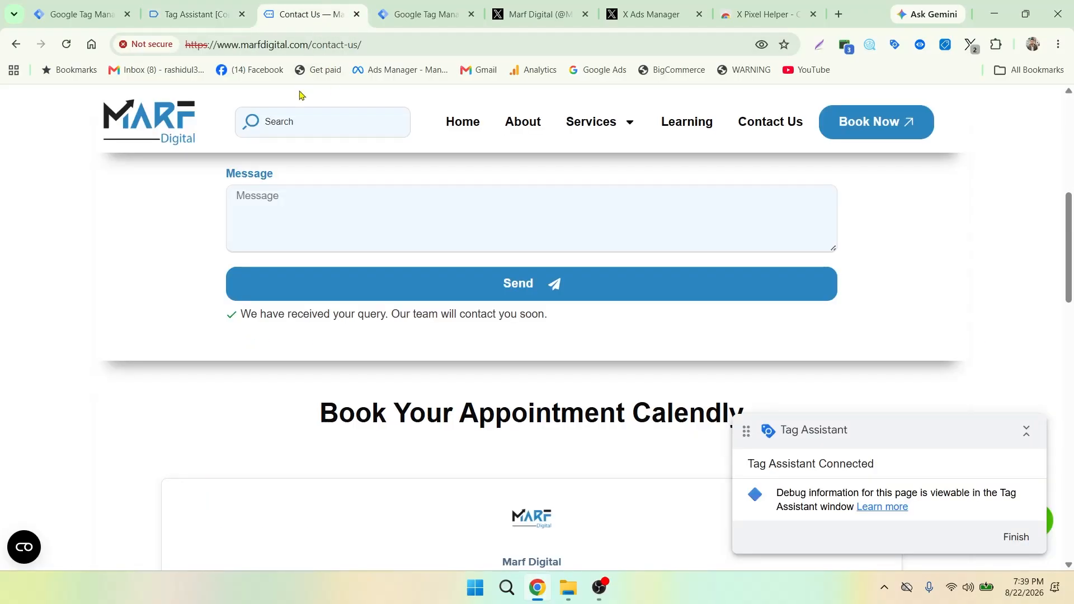
{"action": "left_click", "coordinate": [972, 48]}
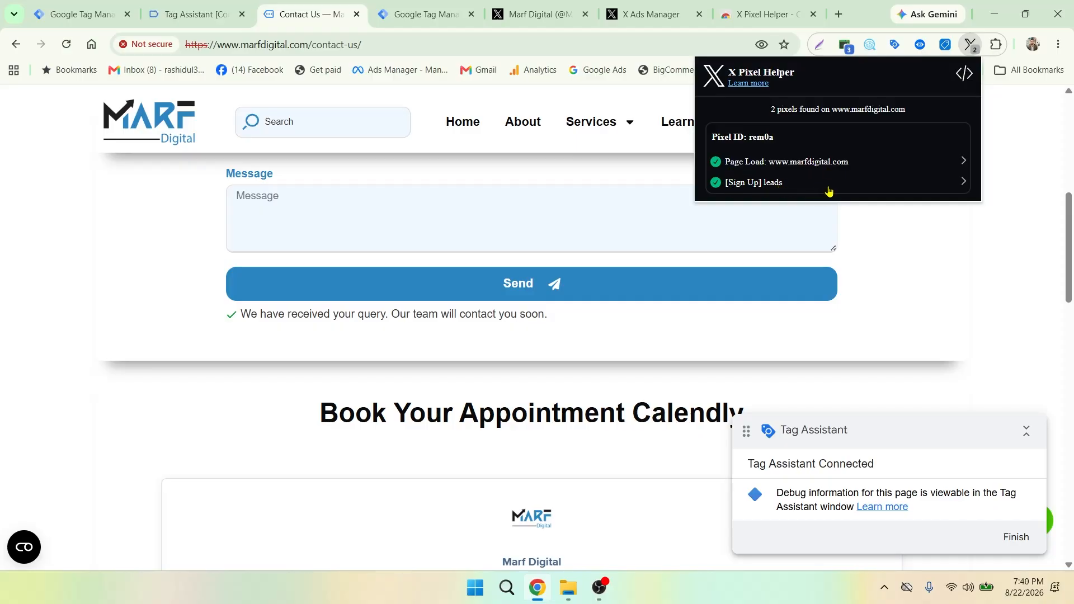
{"action": "left_click", "coordinate": [961, 184]}
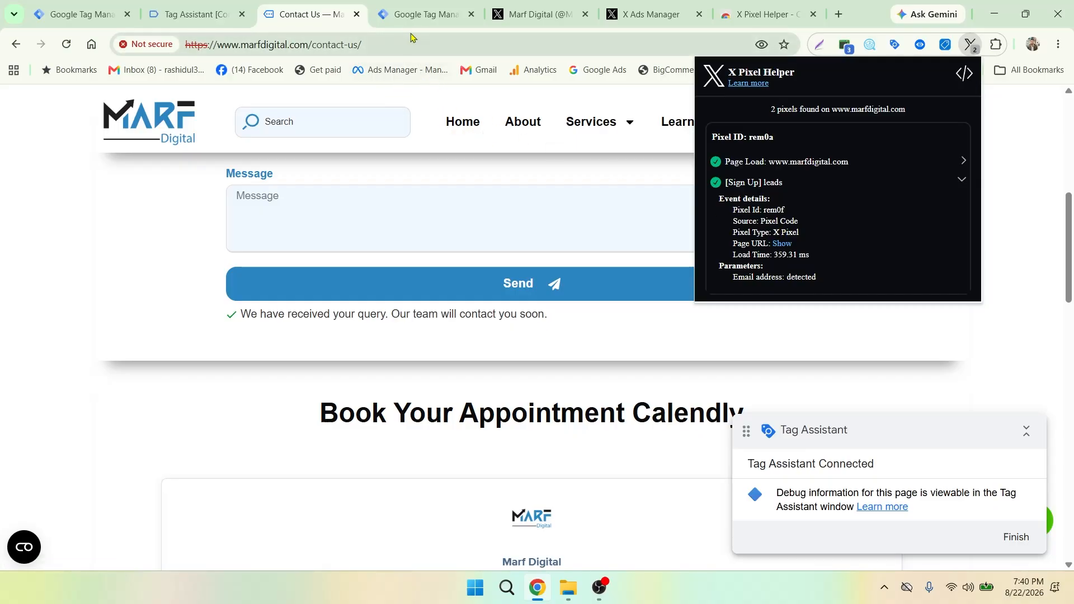
{"action": "left_click", "coordinate": [611, 173]}
Reload the site's Contact Us page in the preview session and return to Tag Assistant.
{"action": "left_click", "coordinate": [777, 126]}
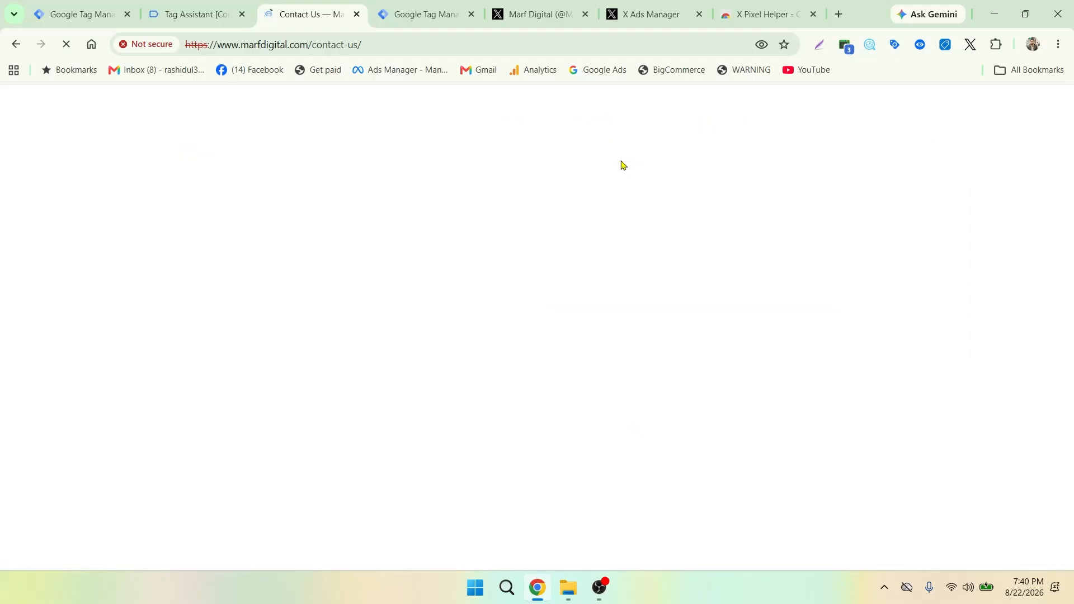
{"action": "scroll", "coordinate": [392, 398], "scroll_direction": "down", "scroll_amount": 1}
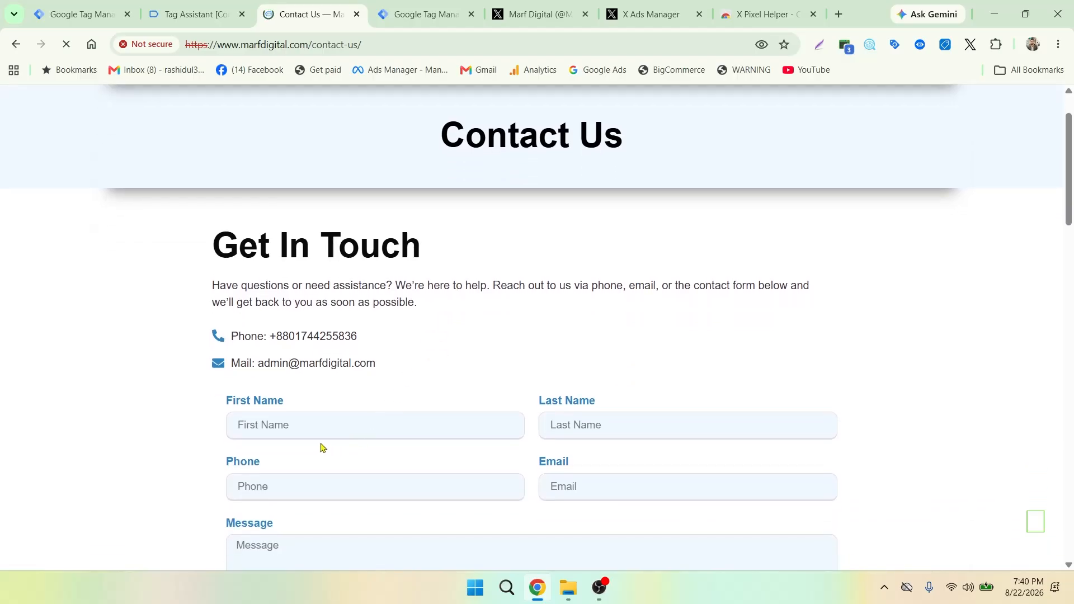
{"action": "left_click", "coordinate": [254, 429]}
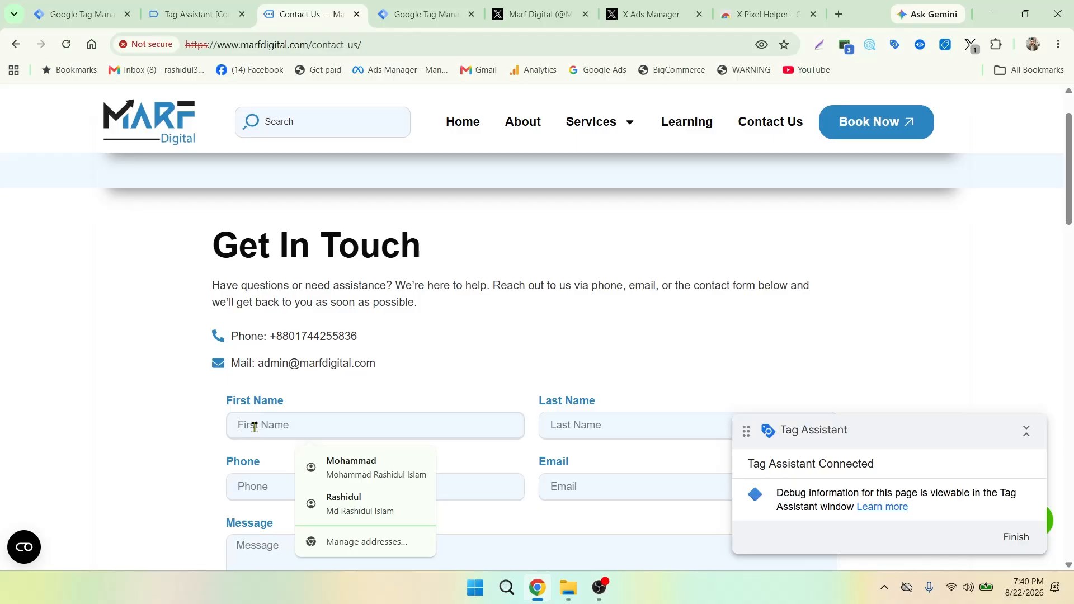
{"action": "left_click", "coordinate": [193, 14]}
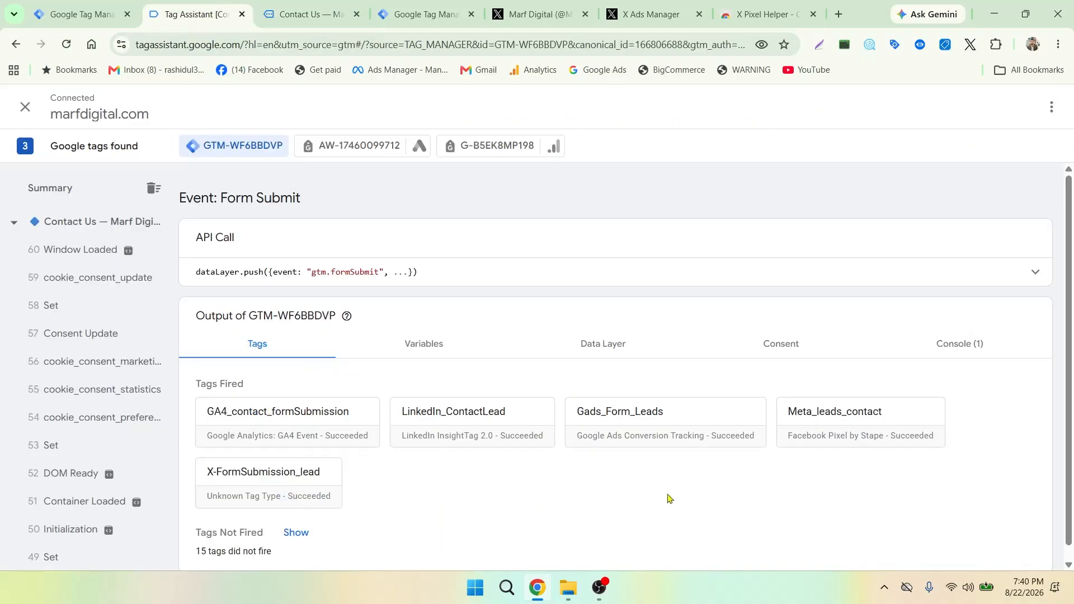